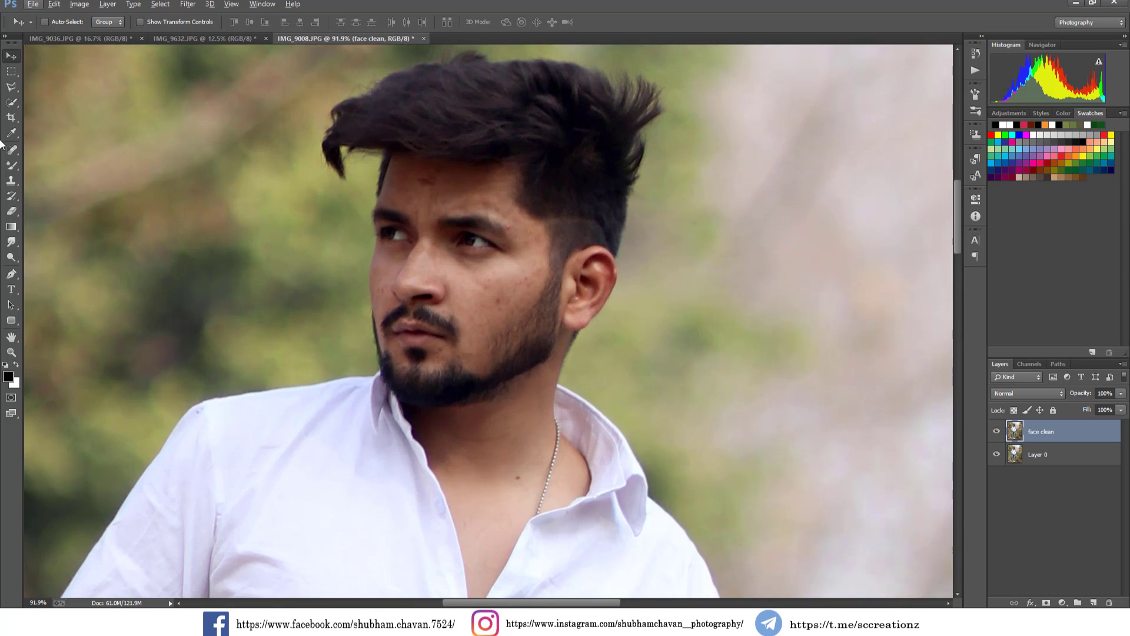
Remove the blemishes on the forehead and around the near eyebrow with the content-aware Spot Healing Brush on the face clean layer
left_click(11, 149)
scroll(444, 182, "up", 2)
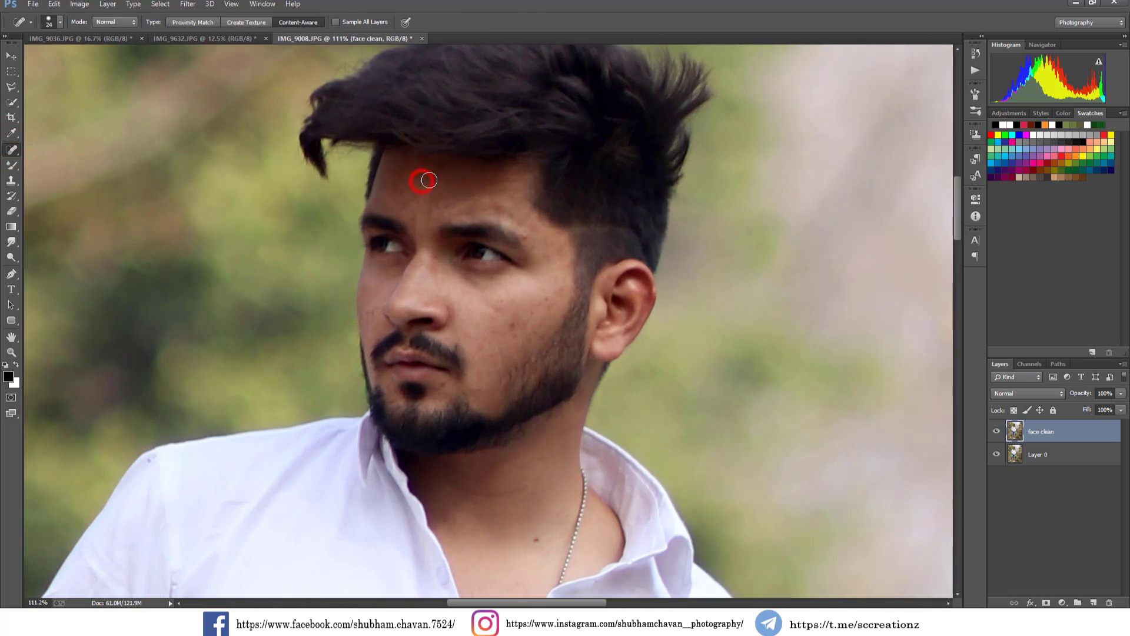
left_click(492, 207)
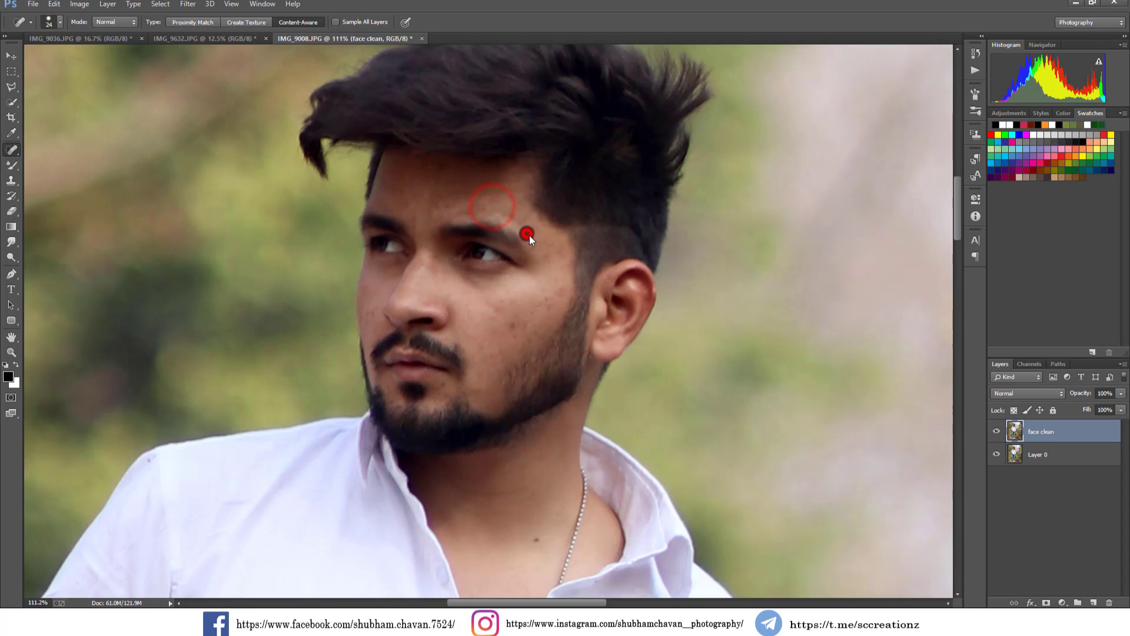
left_click(528, 235)
left_click(483, 206)
left_click(512, 216)
scroll(513, 216, "up", 2)
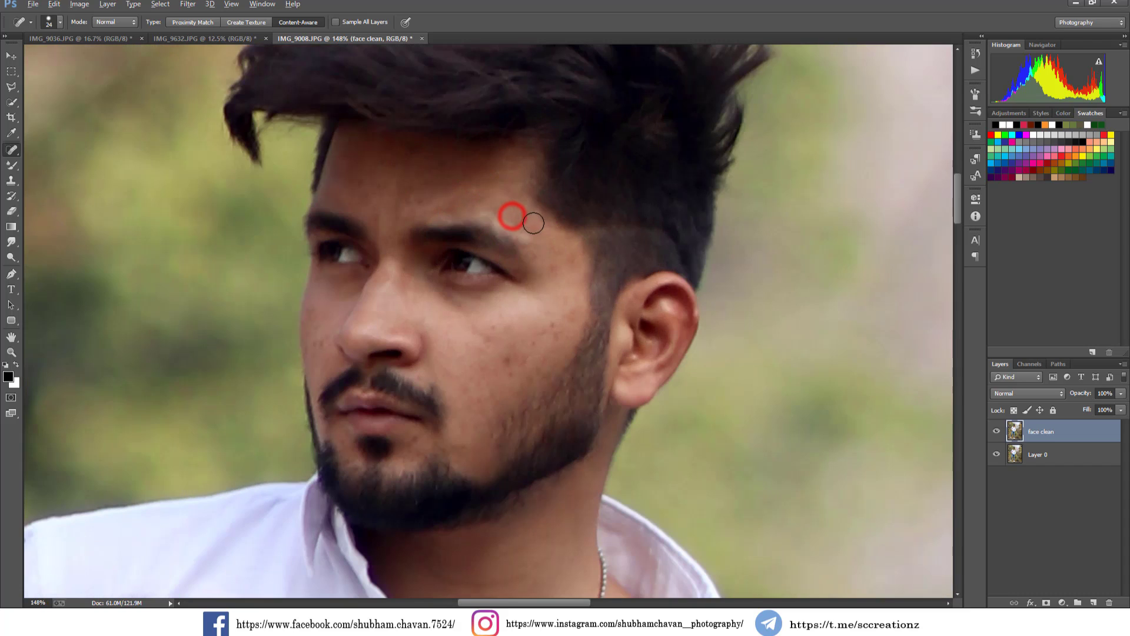
left_click(525, 234)
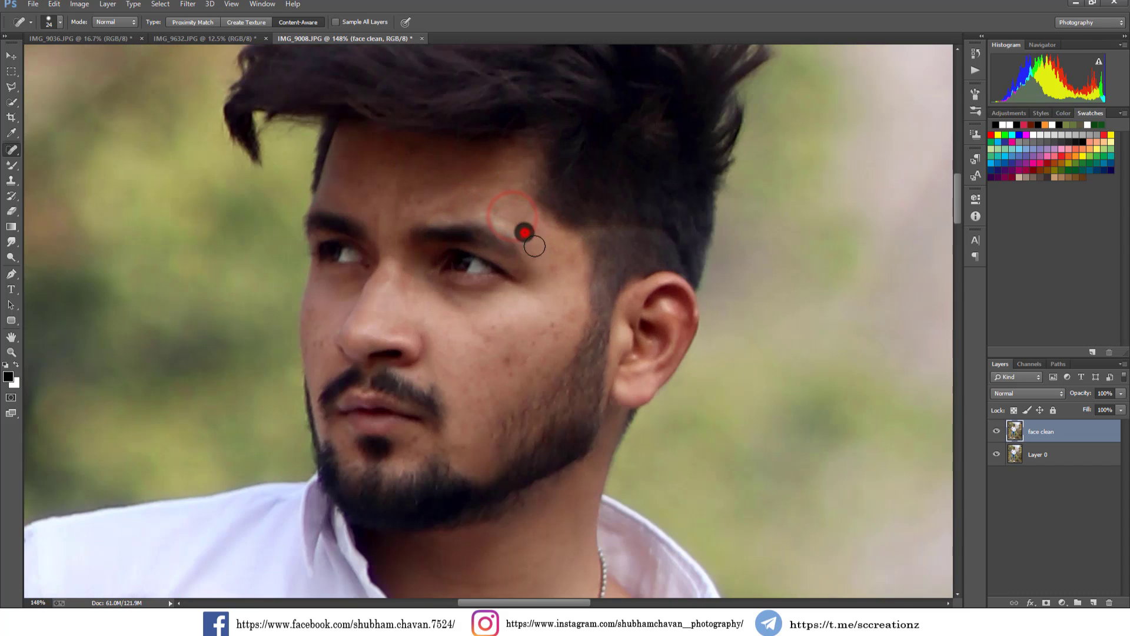
left_click(411, 193)
scroll(507, 338, "down", 1)
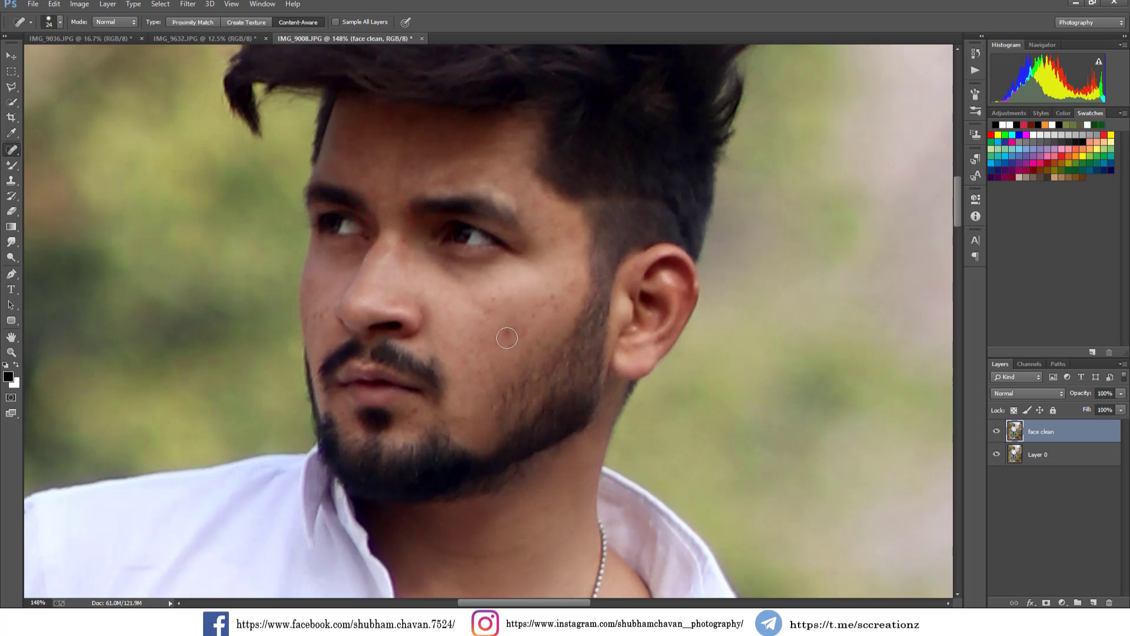
Heal the spots on both cheeks, reducing the Spot Healing Brush size to 22 px
left_click(549, 303)
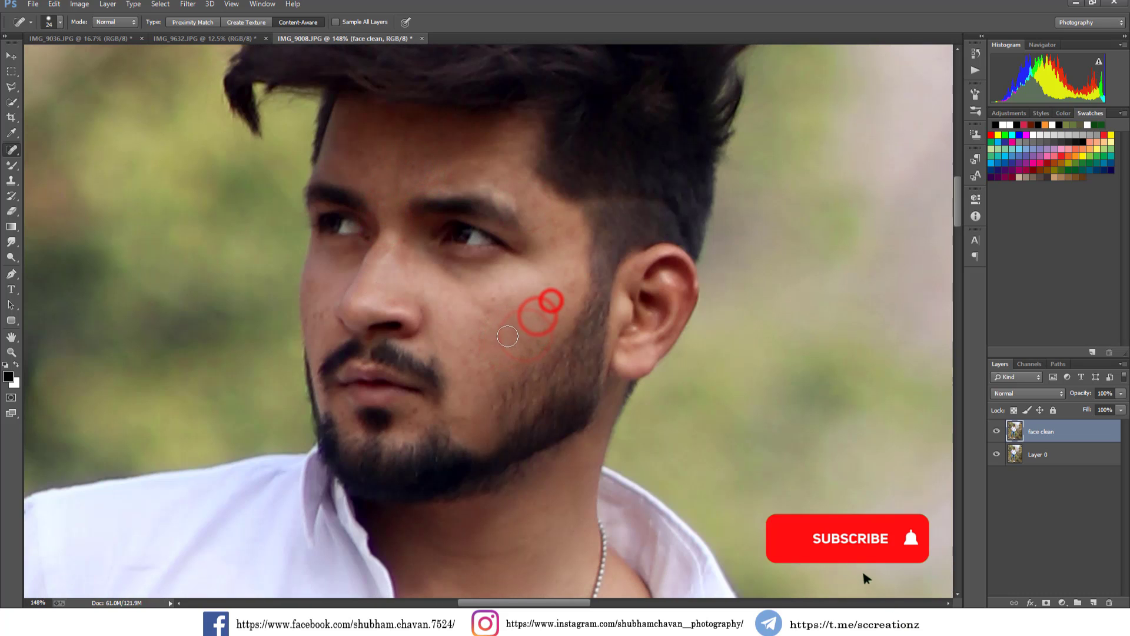
right_click(517, 338)
left_click_drag(526, 353, 533, 358)
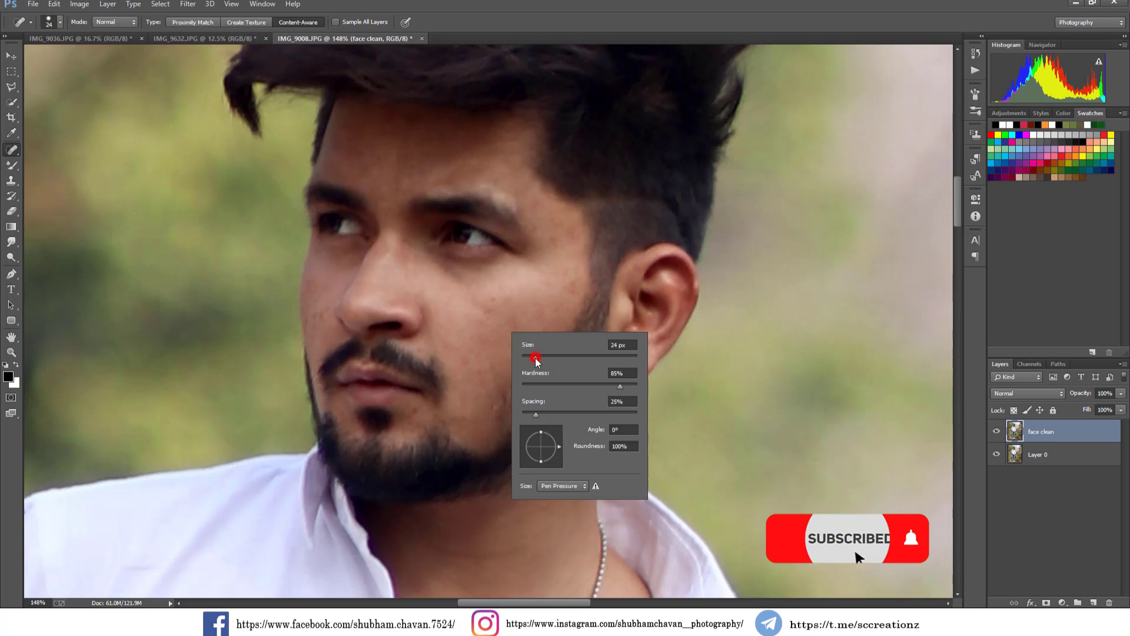
right_click(11, 149)
left_click(92, 149)
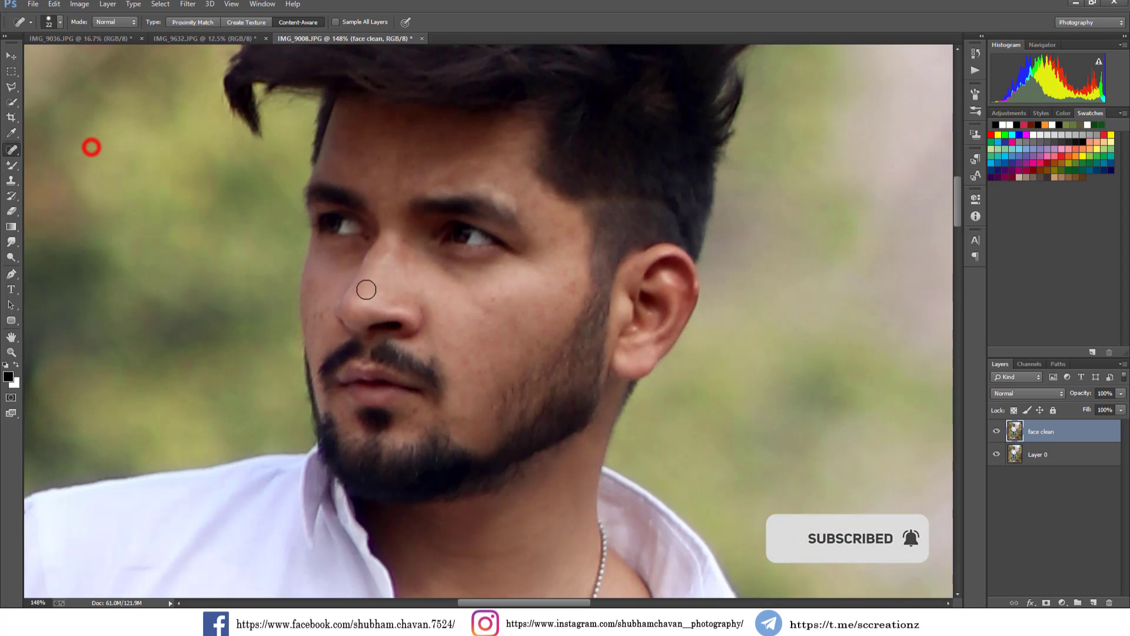
left_click(490, 305)
left_click(318, 316)
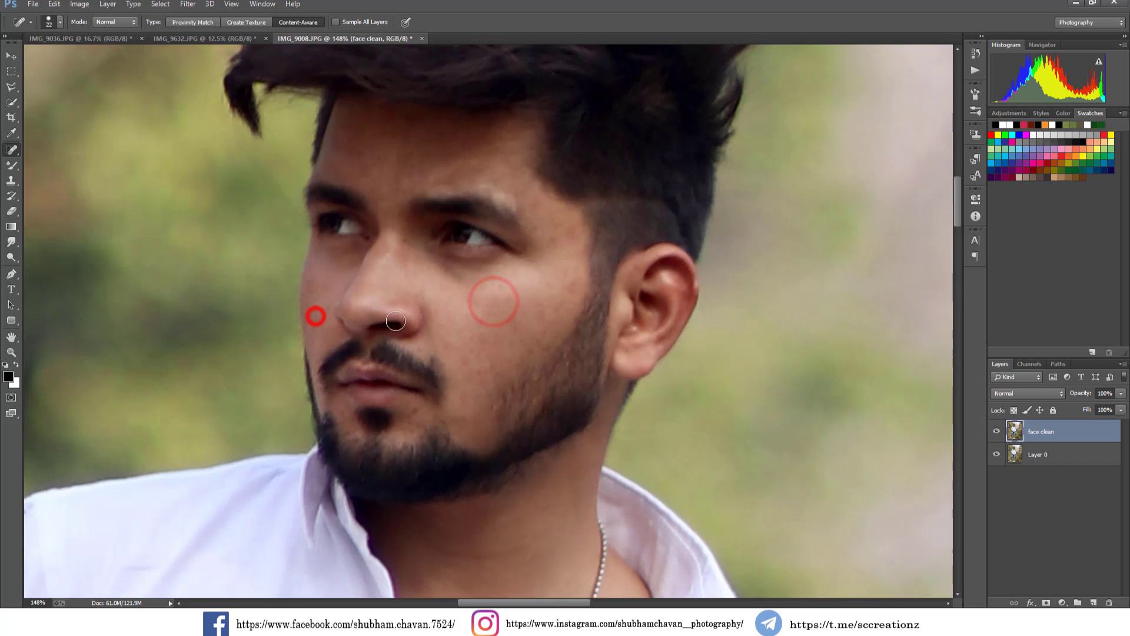
Heal the remaining spots on the nose bridge, the forehead and the skin beside the chin
left_click(389, 256)
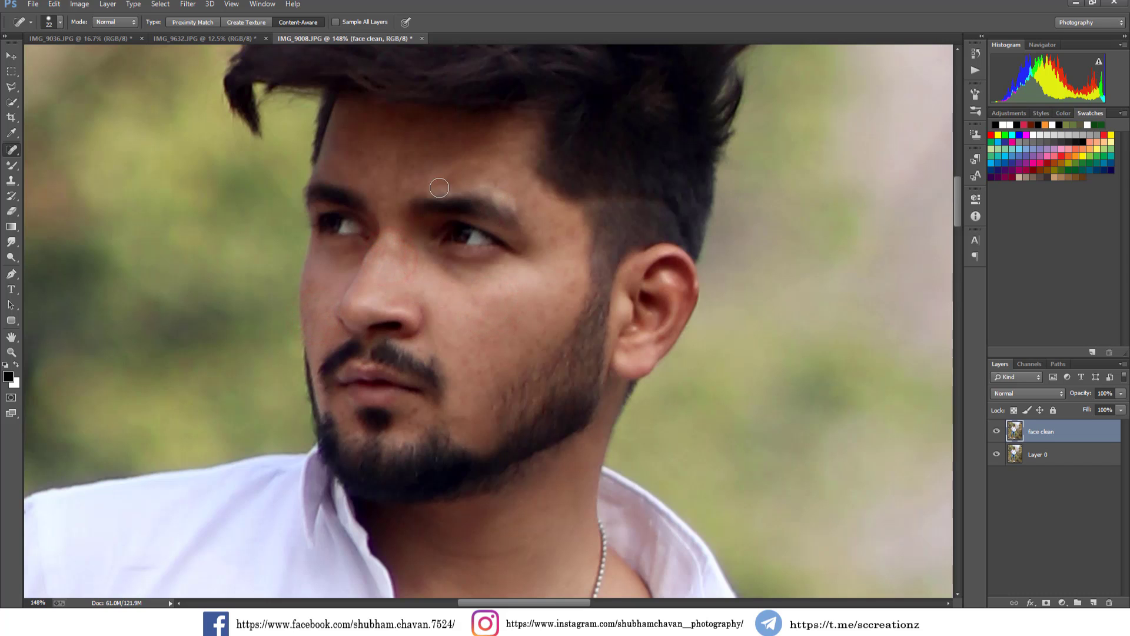
left_click(382, 167)
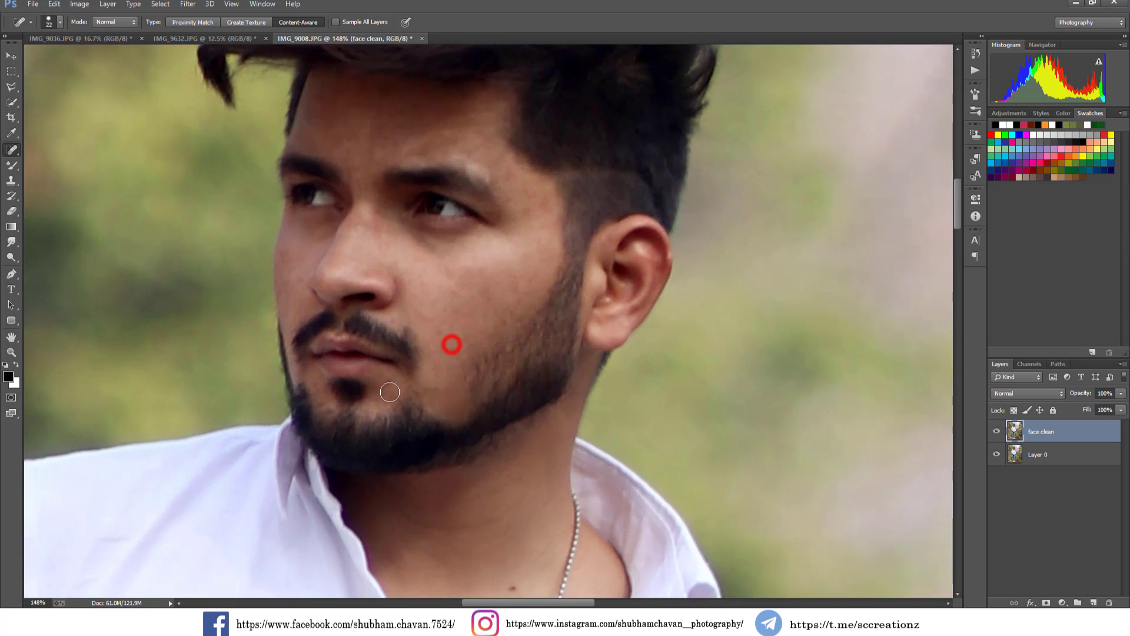
left_click(391, 387)
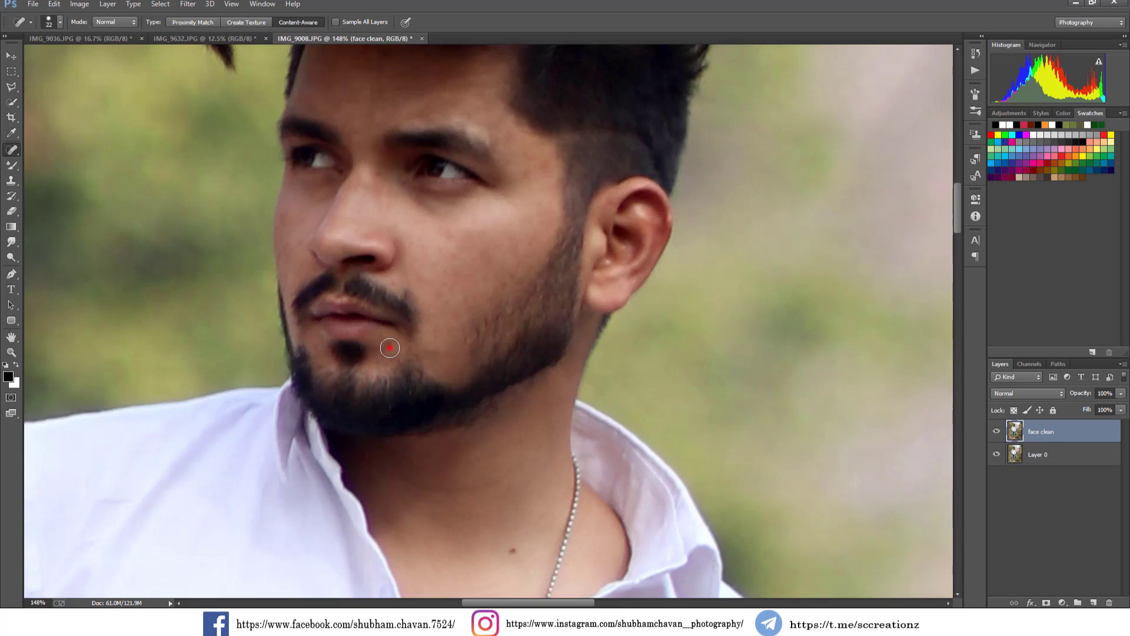
Remove the mole and the small skin marks on the neck with the Spot Healing Brush
scroll(387, 389, "down", 1)
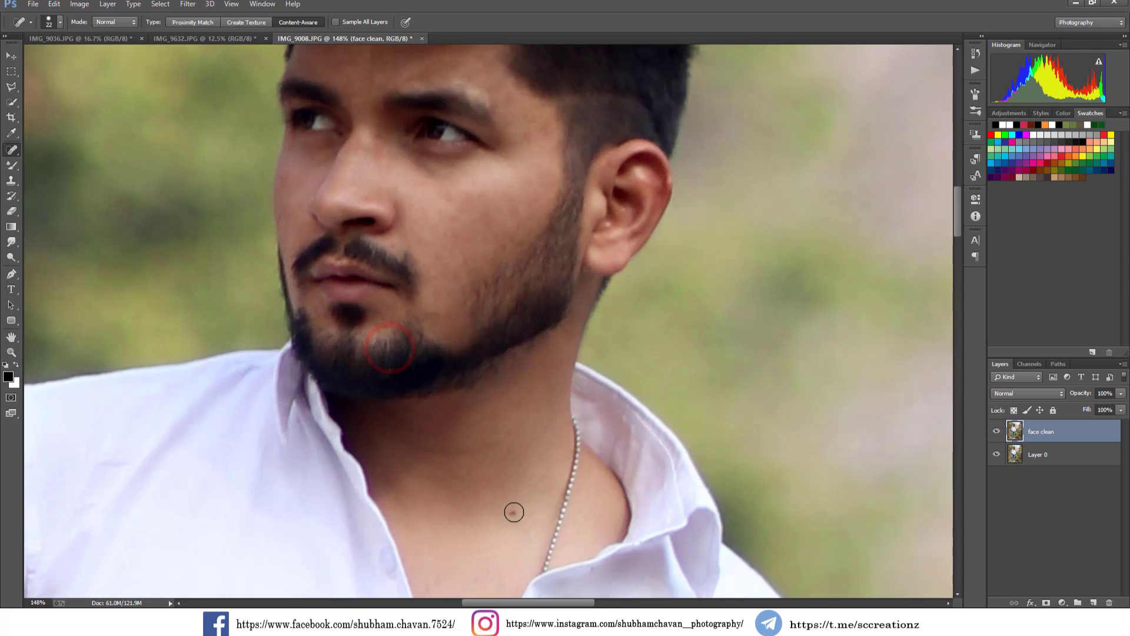
left_click(542, 477)
left_click(505, 454)
left_click_drag(520, 433, 424, 458)
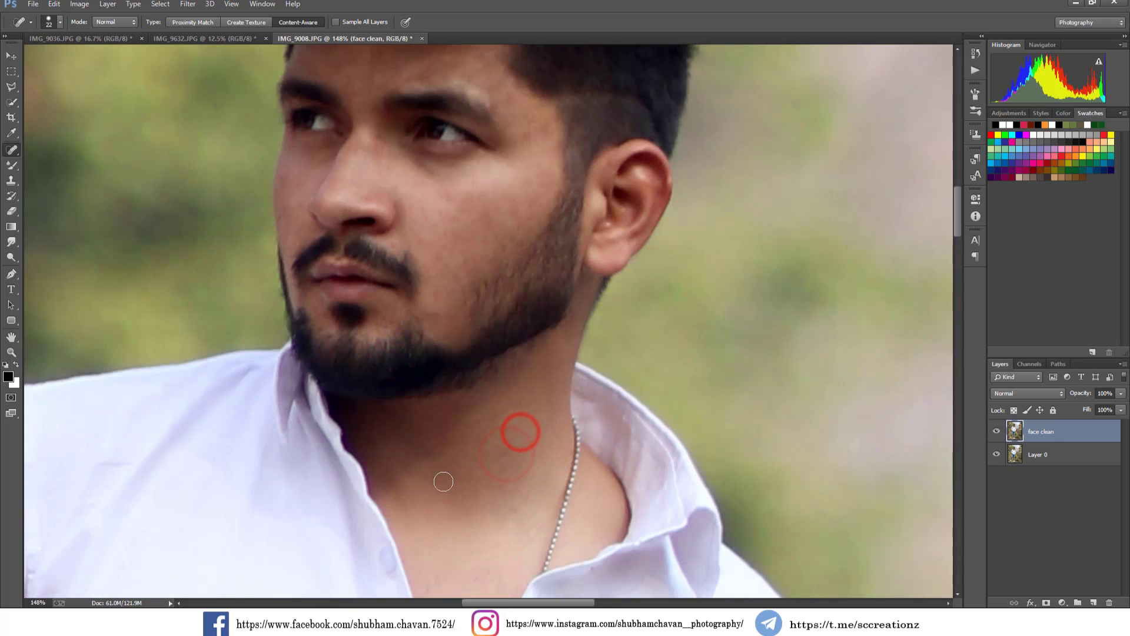
left_click(416, 450)
Duplicate the face clean layer, keeping the default name for the copy
scroll(496, 441, "down", 4)
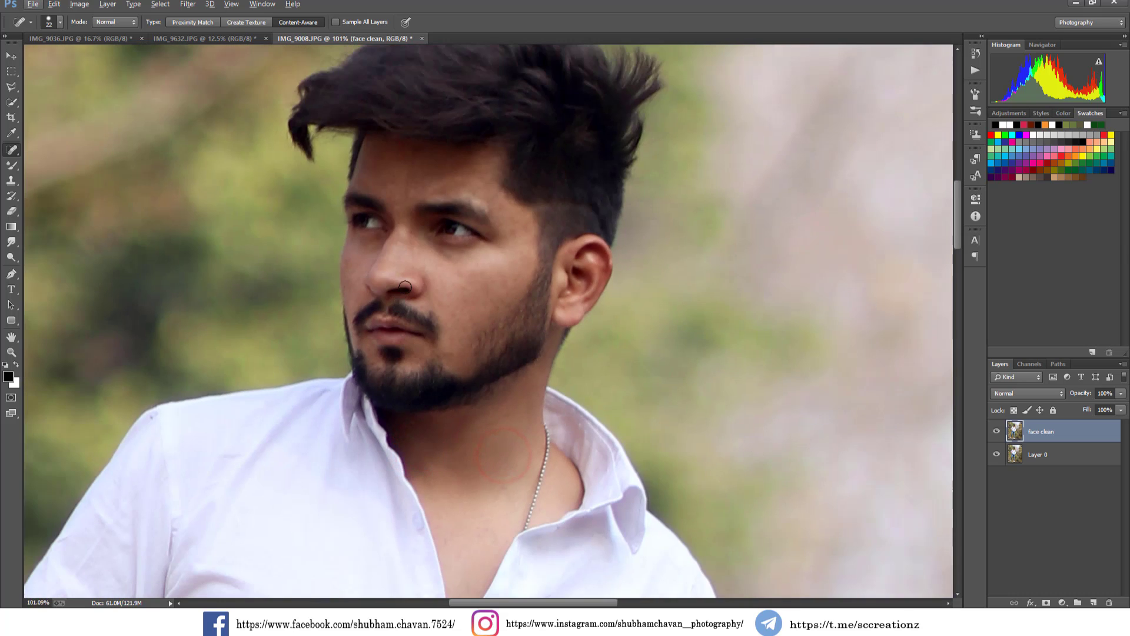
scroll(418, 247, "up", 1)
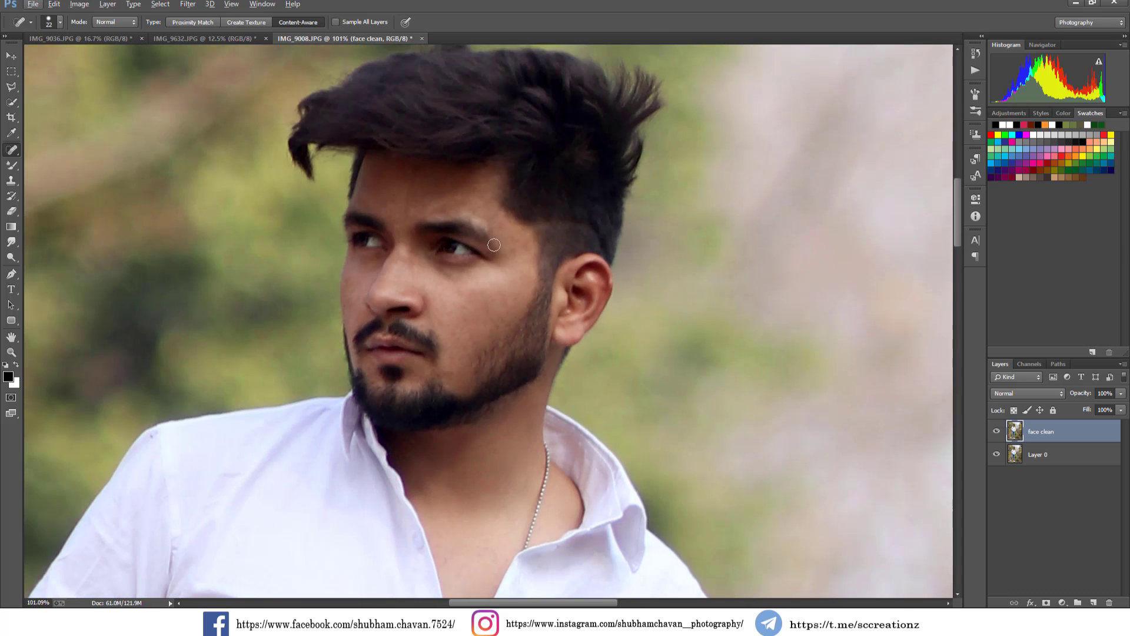
right_click(1078, 439)
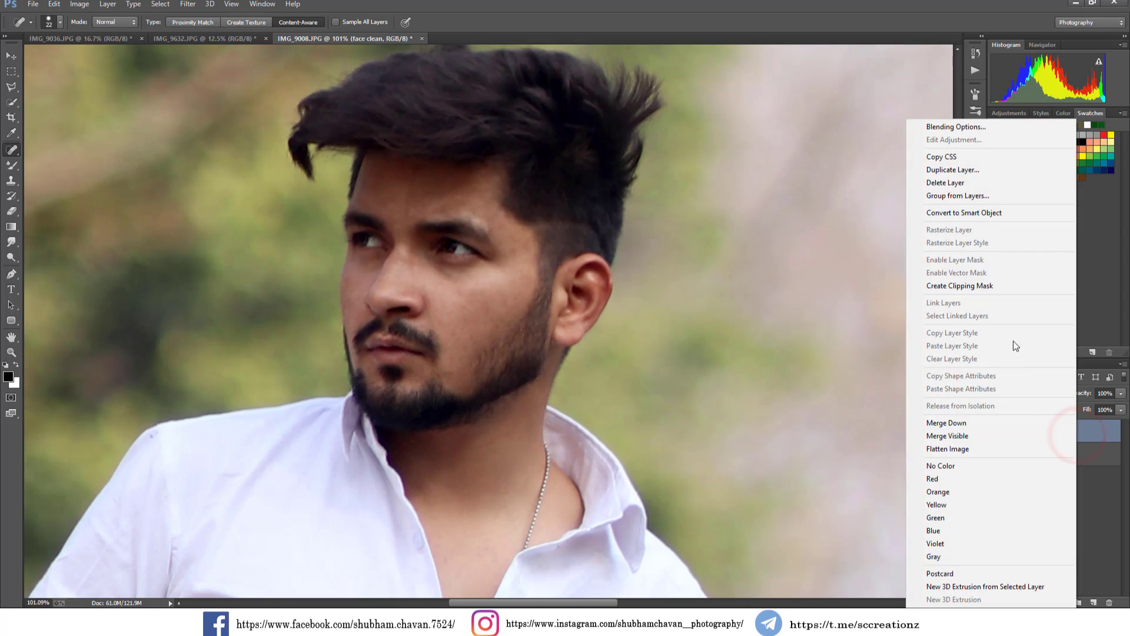
left_click(941, 171)
left_click(498, 125)
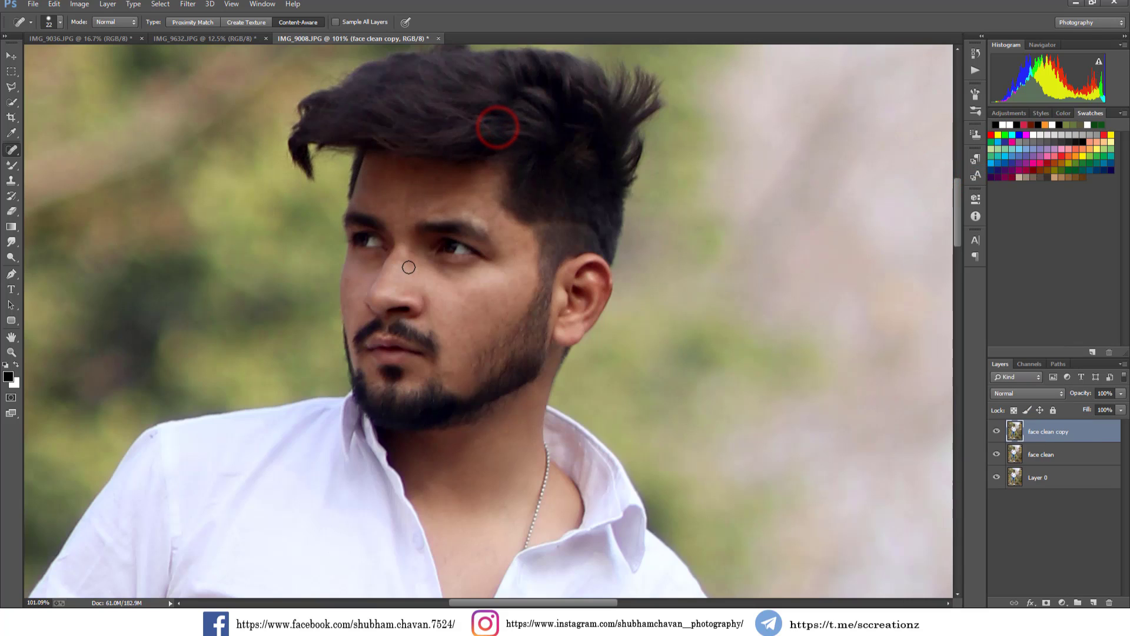
Smooth the forehead skin on the face clean copy layer with the Mixer Brush
left_click(10, 167)
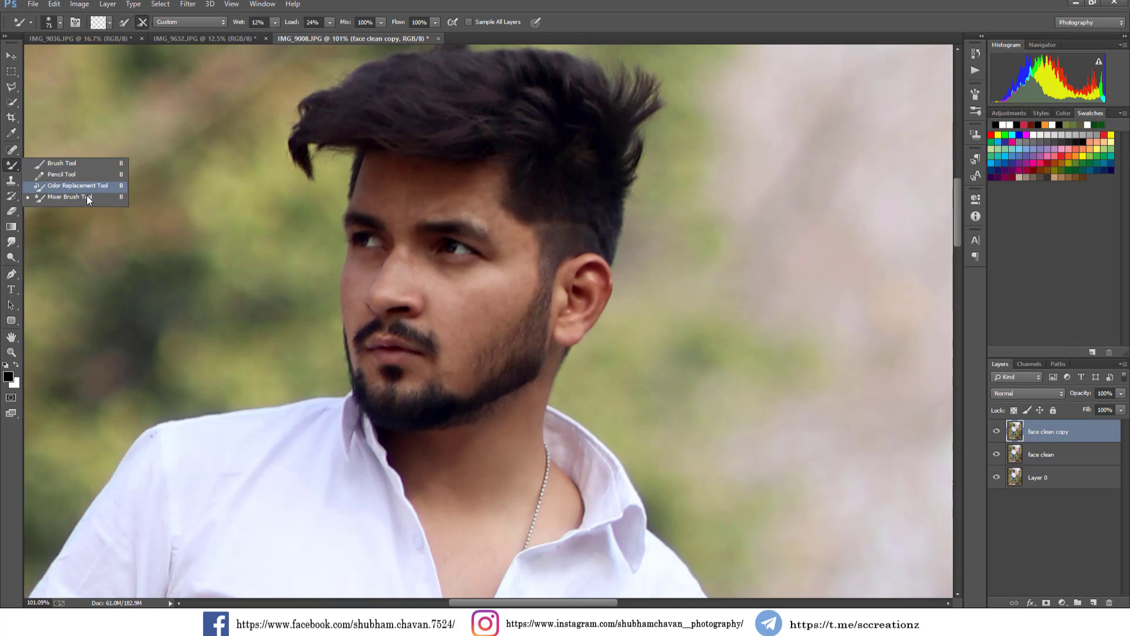
left_click(101, 199)
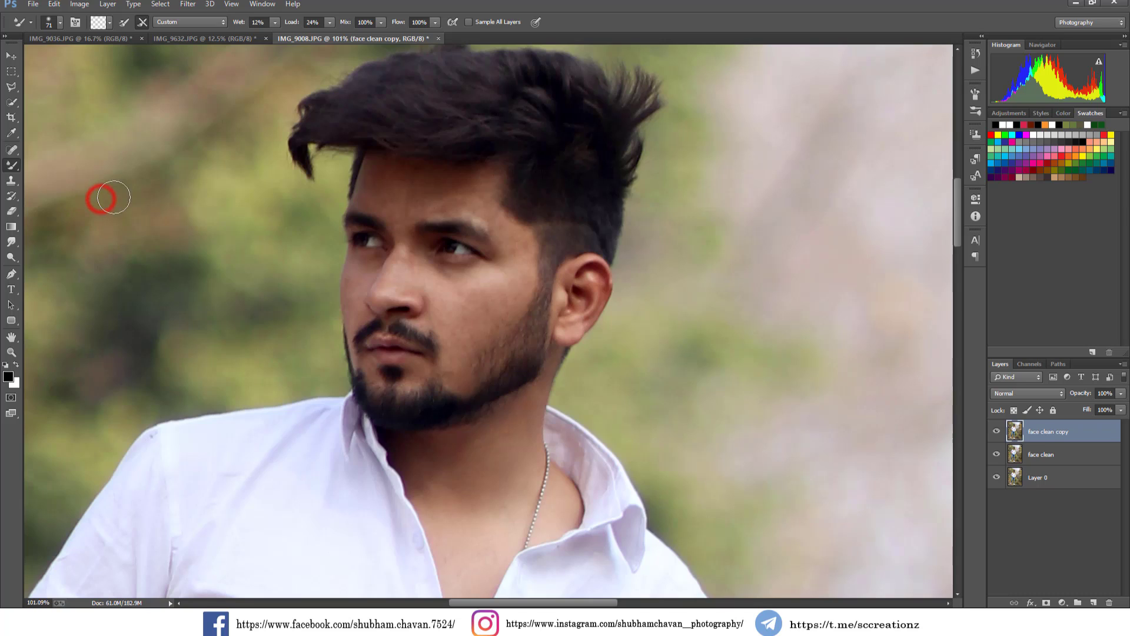
left_click(258, 22)
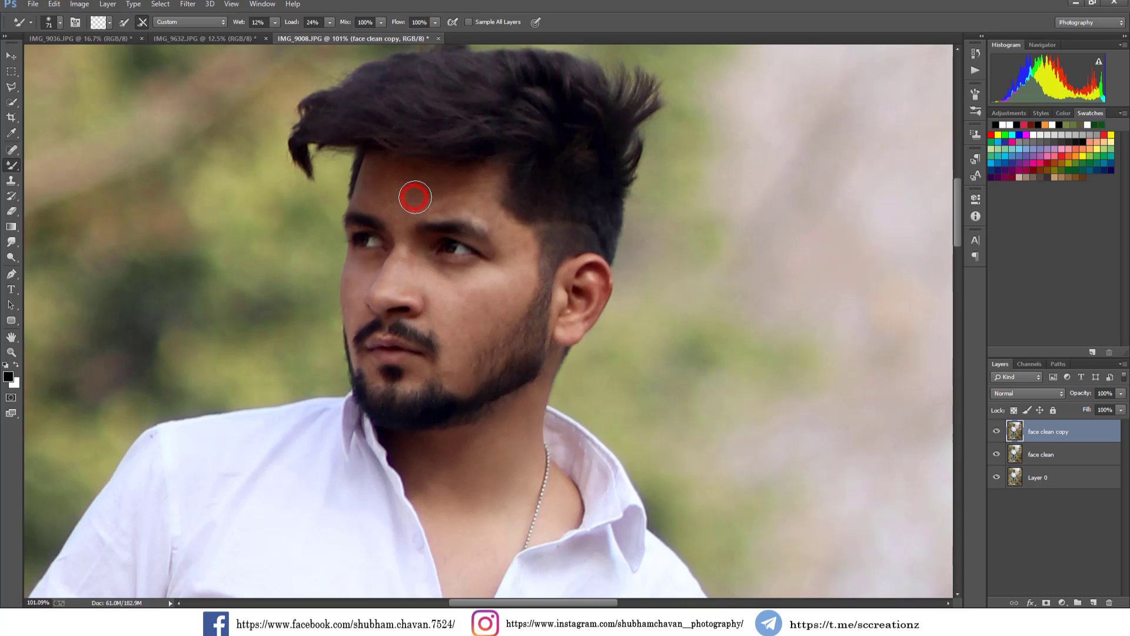
left_click_drag(398, 198, 470, 204)
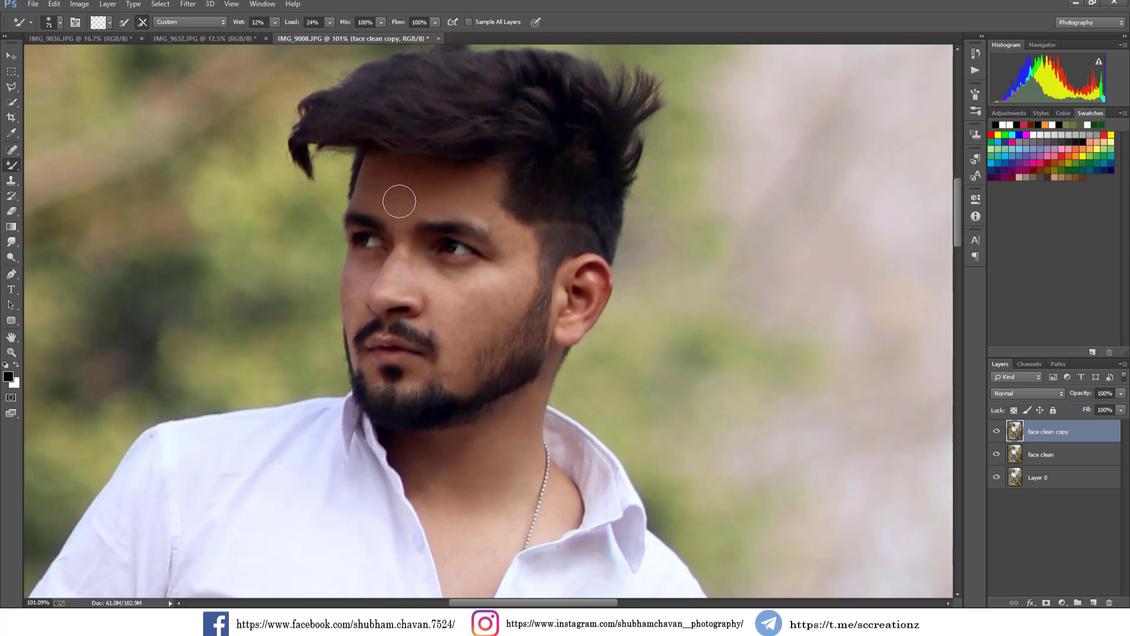
Reduce the Mixer Brush size to 52 px and blend the skin of the near cheek, from under the eye to the beard
right_click(520, 220)
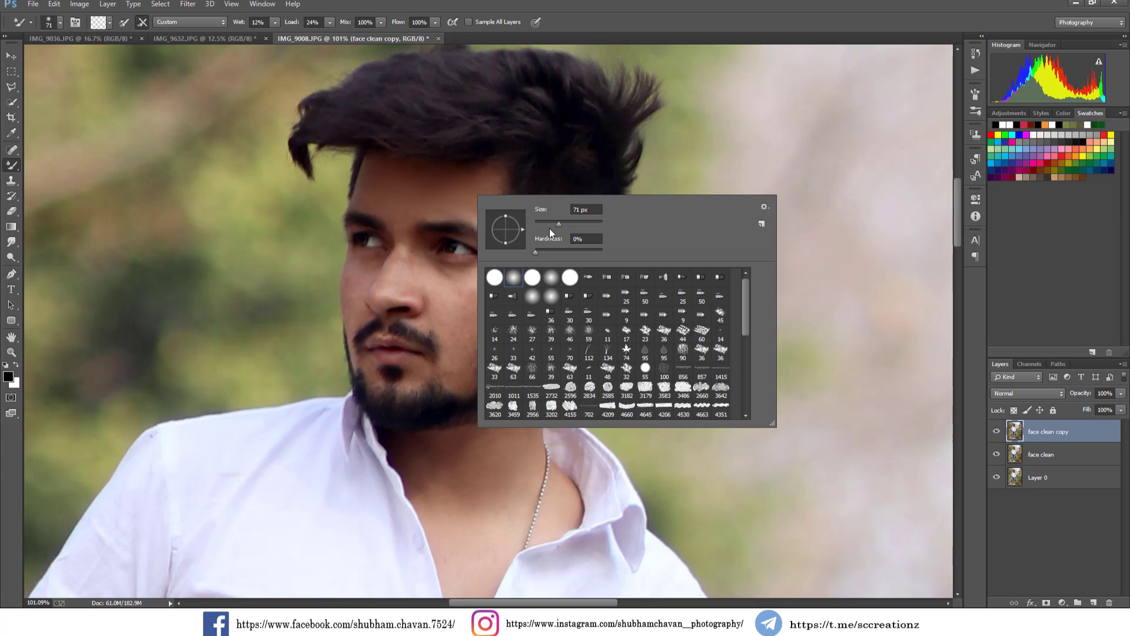
left_click_drag(555, 224, 552, 224)
left_click(462, 202)
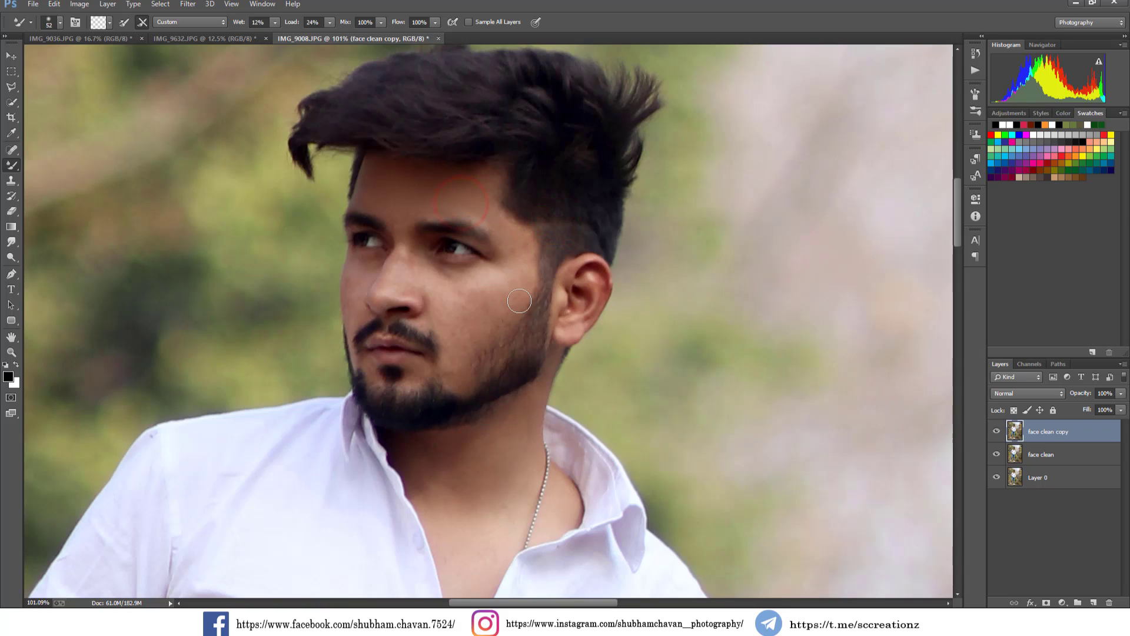
mouse_move(494, 288)
left_mouse_down()
mouse_move(466, 301)
mouse_move(470, 288)
mouse_move(459, 287)
mouse_move(471, 294)
mouse_move(482, 283)
mouse_move(482, 299)
mouse_move(470, 297)
mouse_move(452, 331)
left_mouse_up()
left_click(459, 295)
left_click_drag(441, 303, 507, 307)
mouse_move(465, 342)
left_mouse_down()
mouse_move(436, 271)
mouse_move(447, 297)
mouse_move(453, 279)
mouse_move(448, 308)
mouse_move(440, 282)
mouse_move(438, 305)
mouse_move(433, 261)
left_mouse_up()
mouse_move(441, 305)
left_mouse_down()
mouse_move(436, 274)
mouse_move(452, 310)
mouse_move(471, 284)
left_mouse_up()
left_click_drag(466, 299, 519, 257)
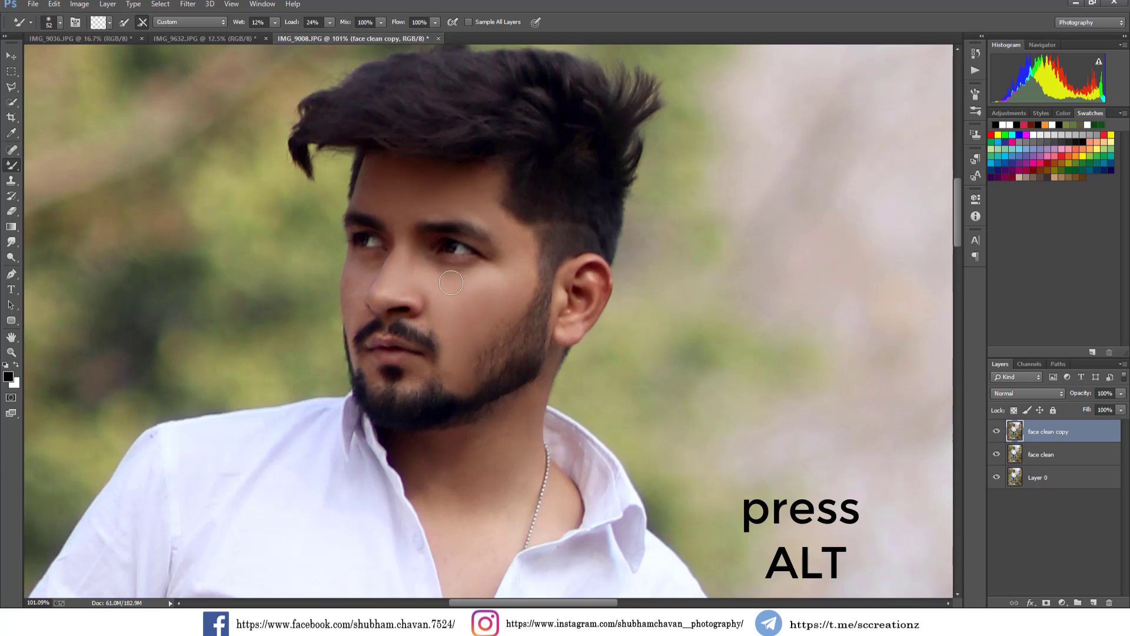
Set the Mixer Brush size to 27 px and smooth the far cheek beside the nose
left_click(385, 293, "alt")
scroll(385, 293, "up", 2)
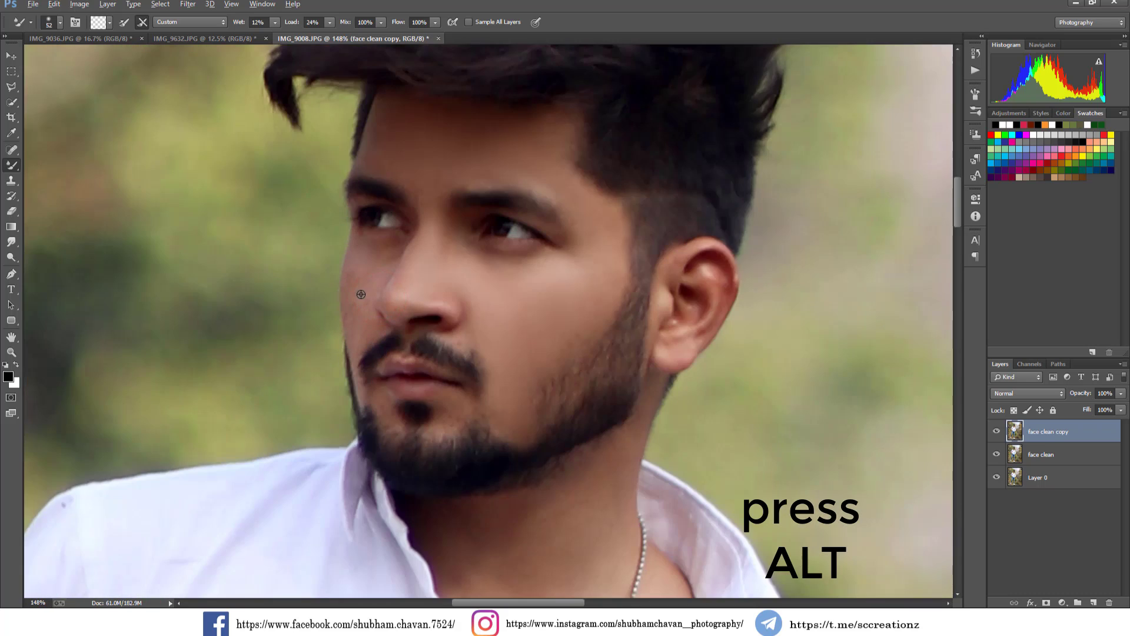
right_click(400, 292)
left_click_drag(465, 315, 462, 315)
left_click(363, 256)
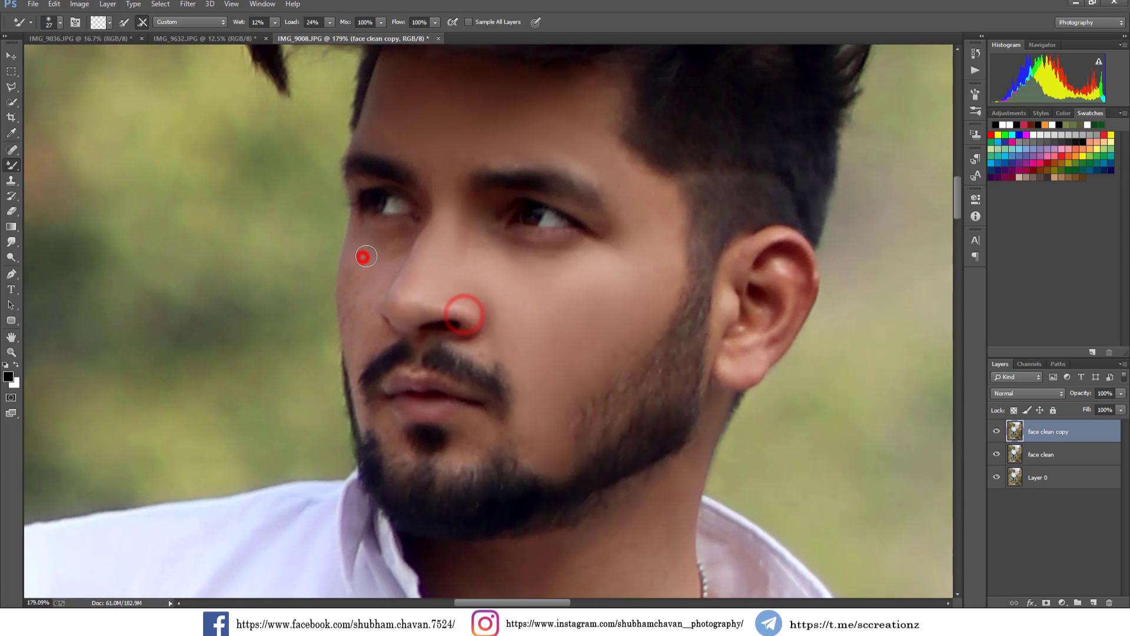
left_click_drag(366, 255, 360, 267)
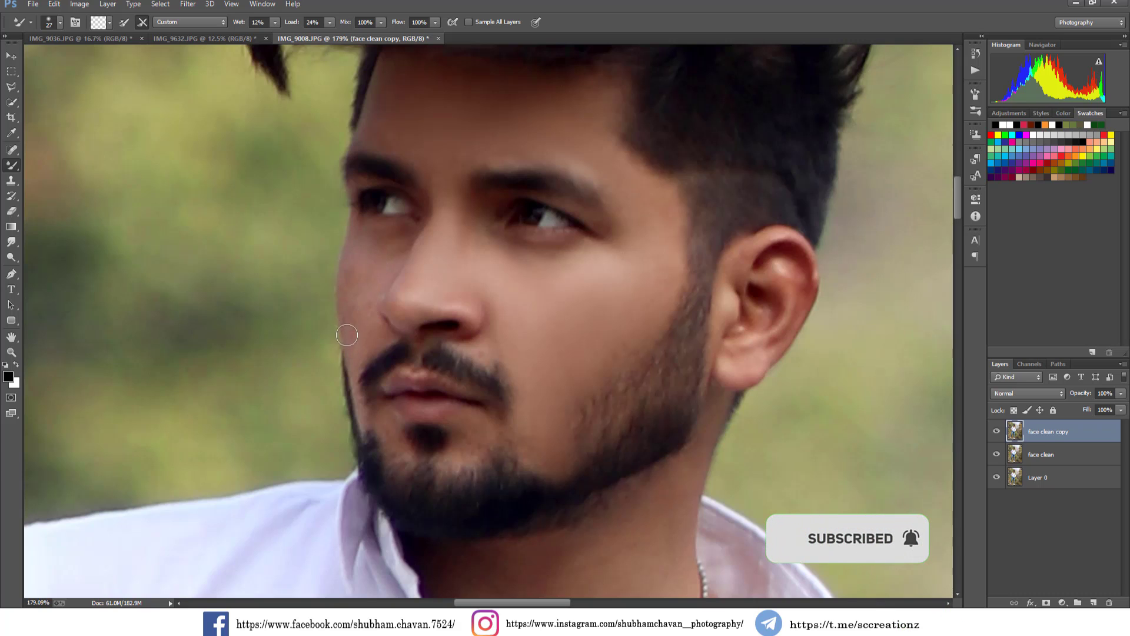
Enlarge the Mixer Brush to 38 px and blend the rest of the far cheek up to the skin under the eye
right_click(393, 297)
left_click(467, 323)
left_click(374, 272)
left_click_drag(367, 270, 351, 338)
left_click(369, 275)
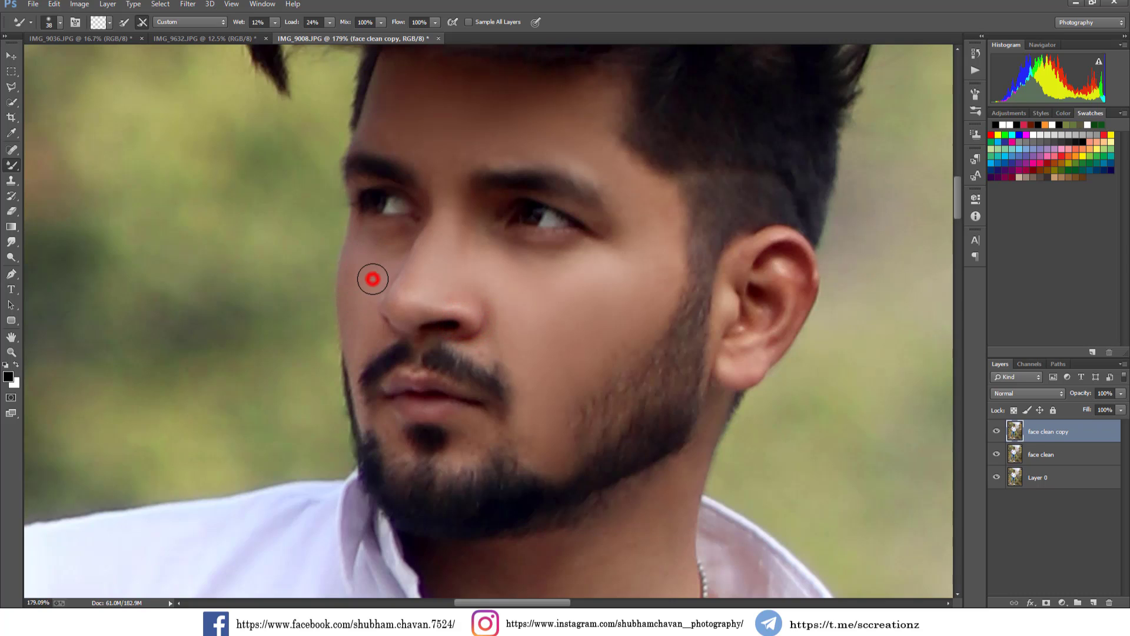
left_click_drag(373, 279, 379, 267)
mouse_move(369, 284)
left_mouse_down()
mouse_move(398, 249)
mouse_move(364, 283)
left_mouse_up()
mouse_move(363, 285)
left_mouse_down()
mouse_move(366, 261)
mouse_move(404, 231)
left_mouse_up()
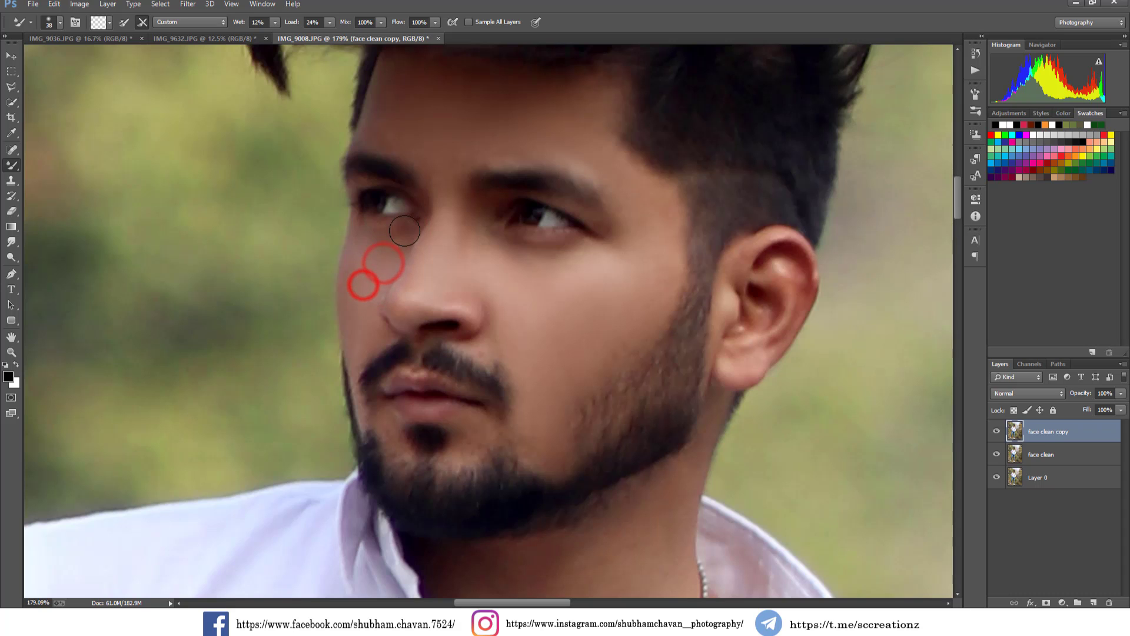
Set the Mixer Brush size to 55 px and start smoothing the neck skin below the beard
scroll(525, 343, "down", 7)
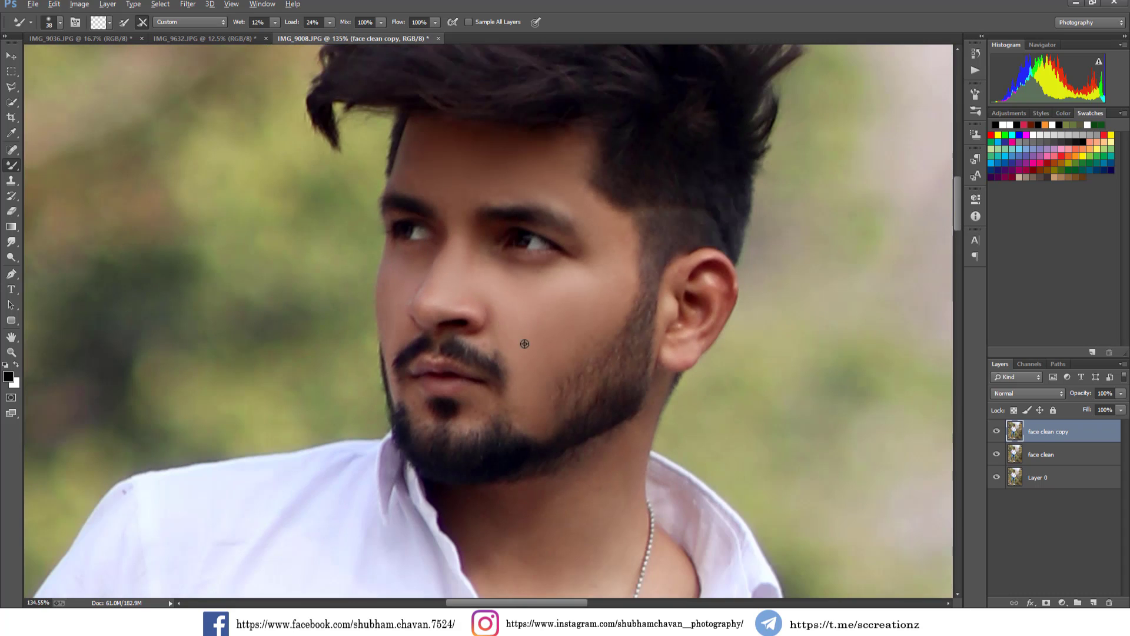
scroll(553, 389, "down", 3)
scroll(575, 431, "up", 2)
right_click(580, 380)
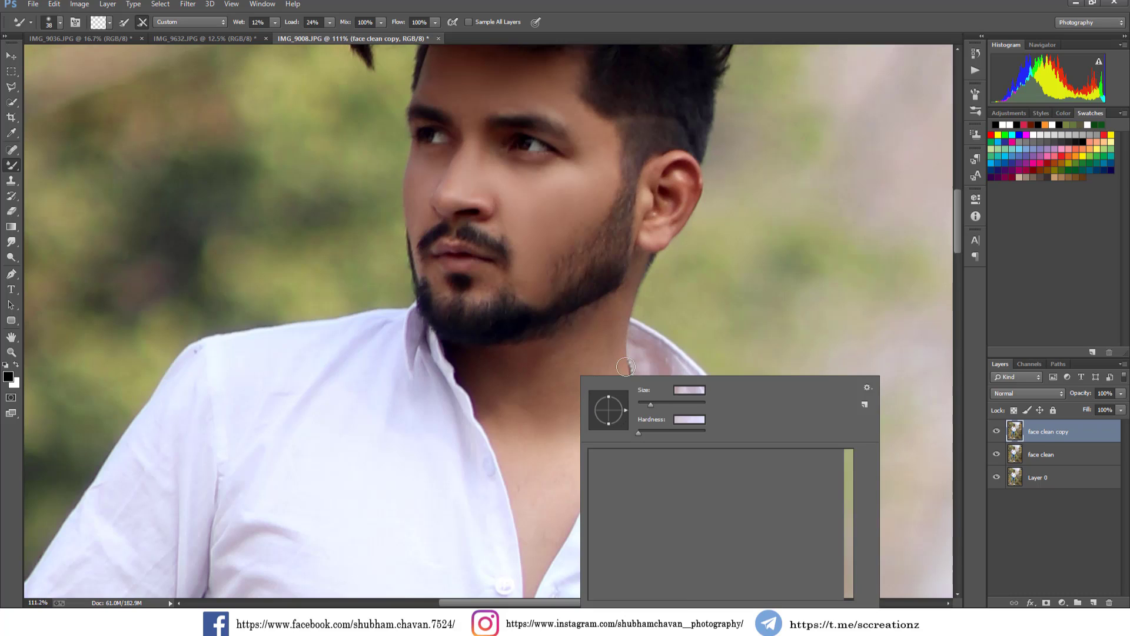
left_click(574, 354)
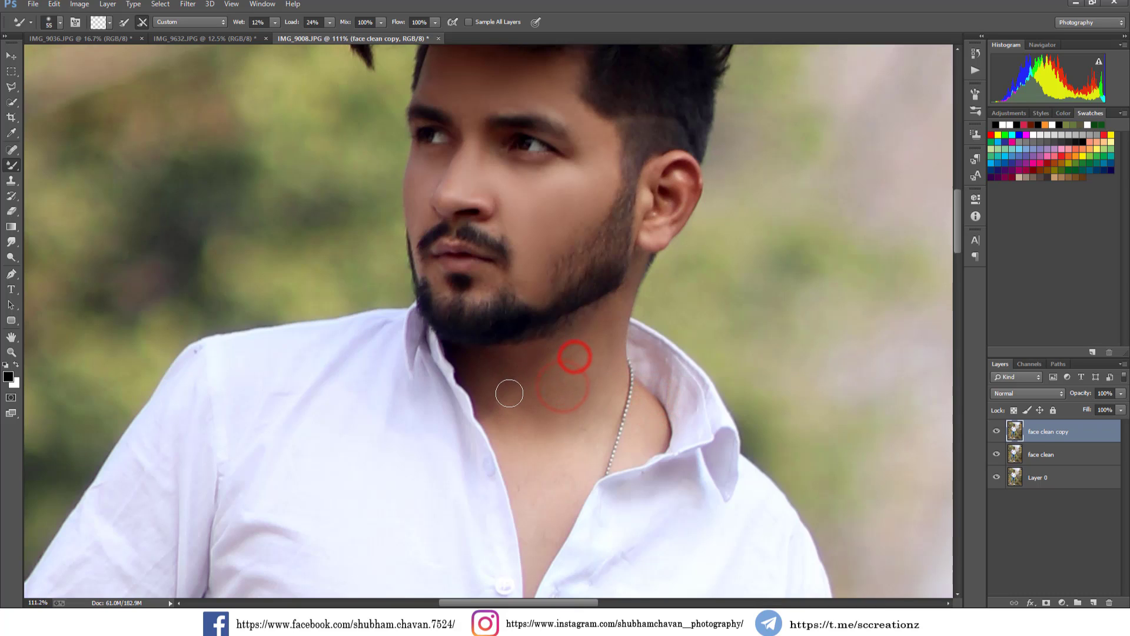
Enlarge the Mixer Brush to 82 px and blend the skin of the neck and upper chest
right_click(577, 380)
left_click_drag(655, 402, 665, 407)
left_click(565, 373)
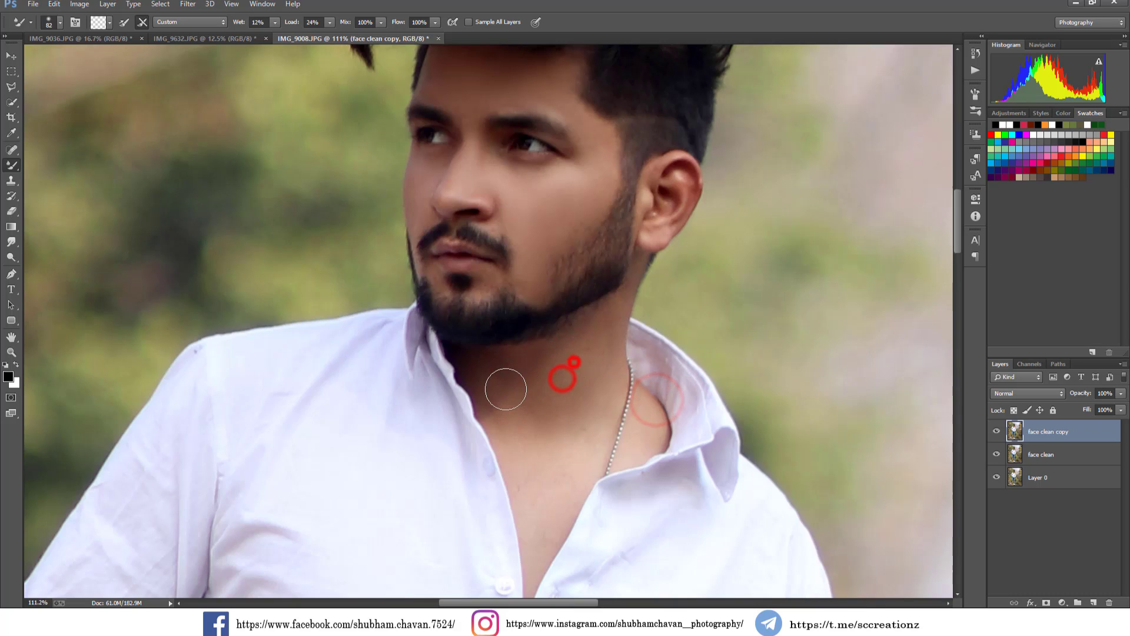
left_click(562, 401)
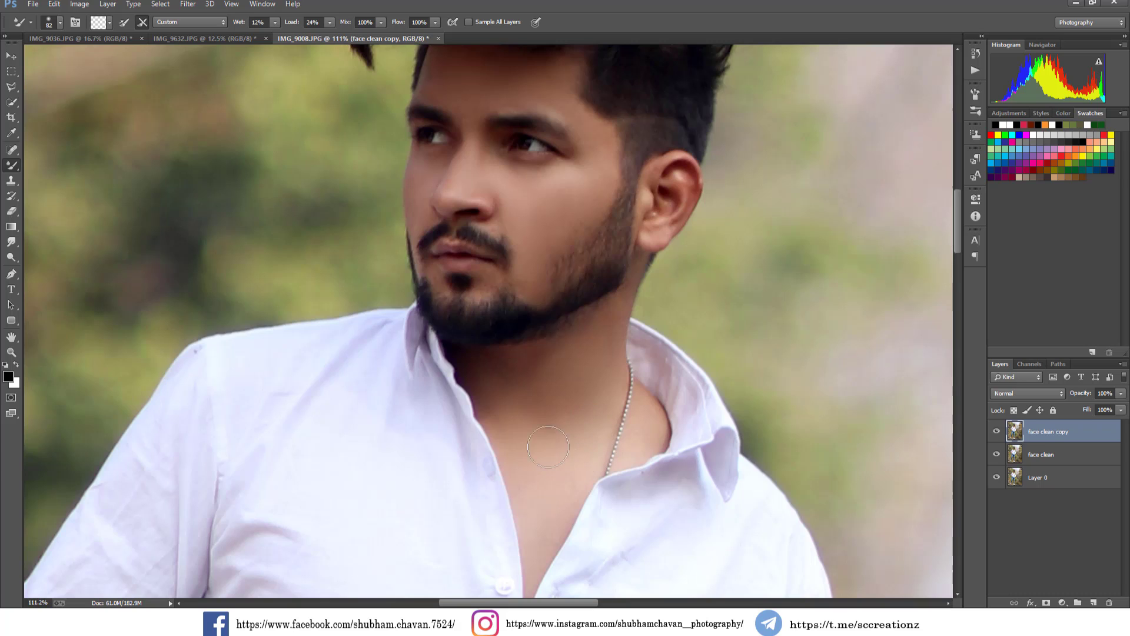
Blend the neck and upper chest skin on both sides of the chain with the Mixer Brush
left_click(571, 393)
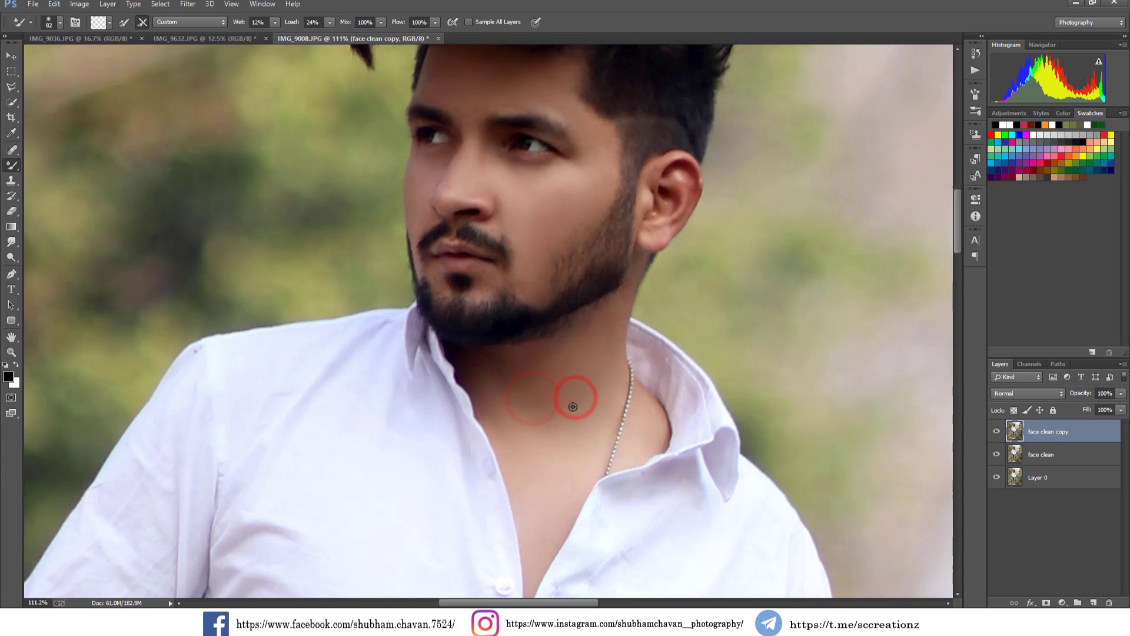
left_click(553, 426)
left_click(508, 439)
left_click(639, 434)
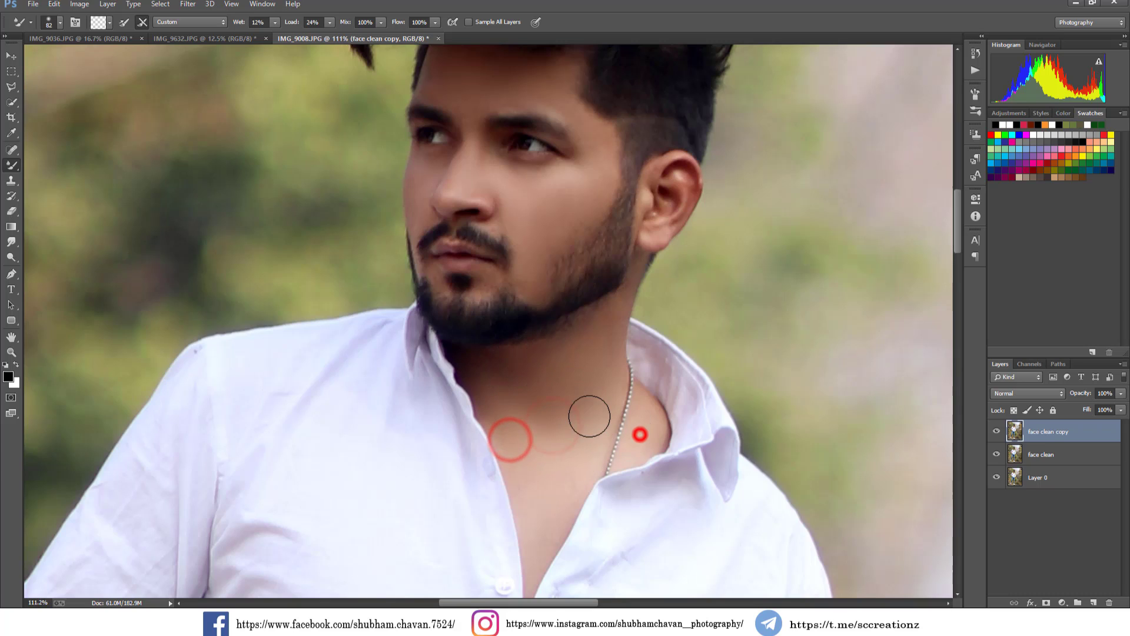
left_click(589, 412)
Lighten the shaded neck skin below the beard with the Dodge tool, using Midtones at 10% exposure
left_click(11, 260)
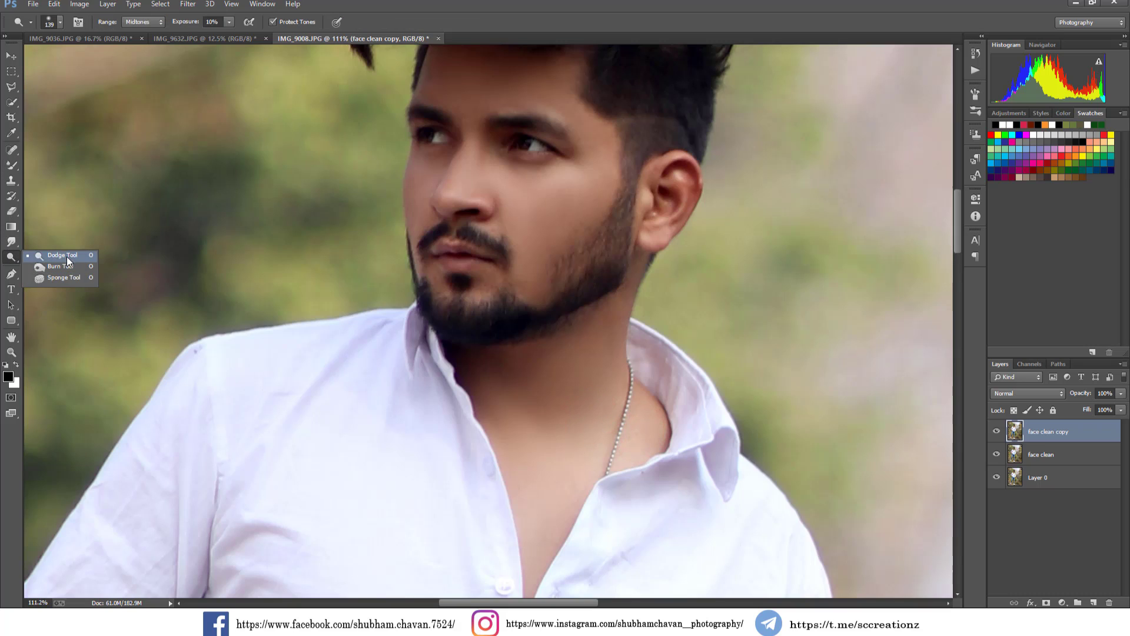
left_click(75, 256)
left_click(535, 383)
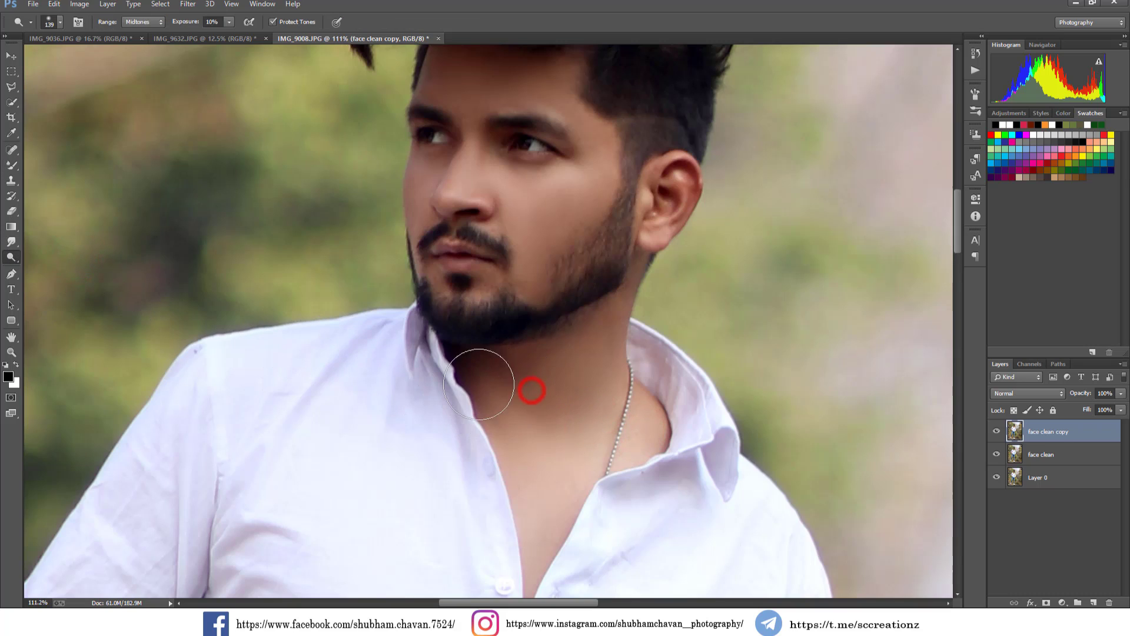
left_click(518, 392)
left_click(561, 387)
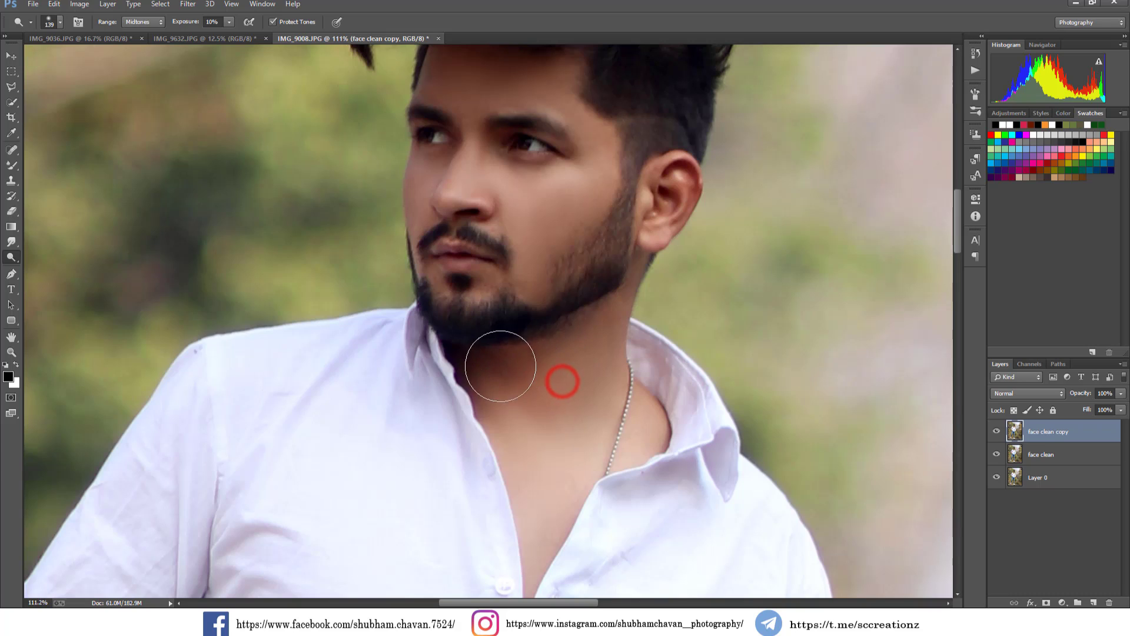
left_click(543, 370)
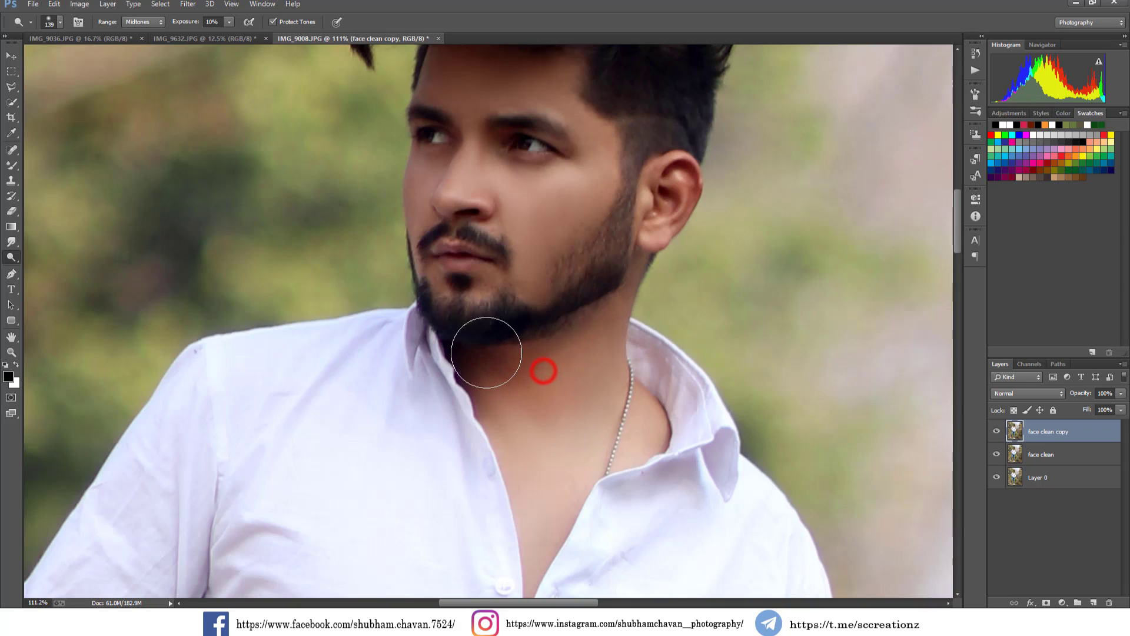
Reduce the Dodge brush to 75 px and lighten the near cheek, the far cheek and the bridge of the nose
scroll(512, 347, "up", 3)
left_click(541, 356)
right_click(548, 357)
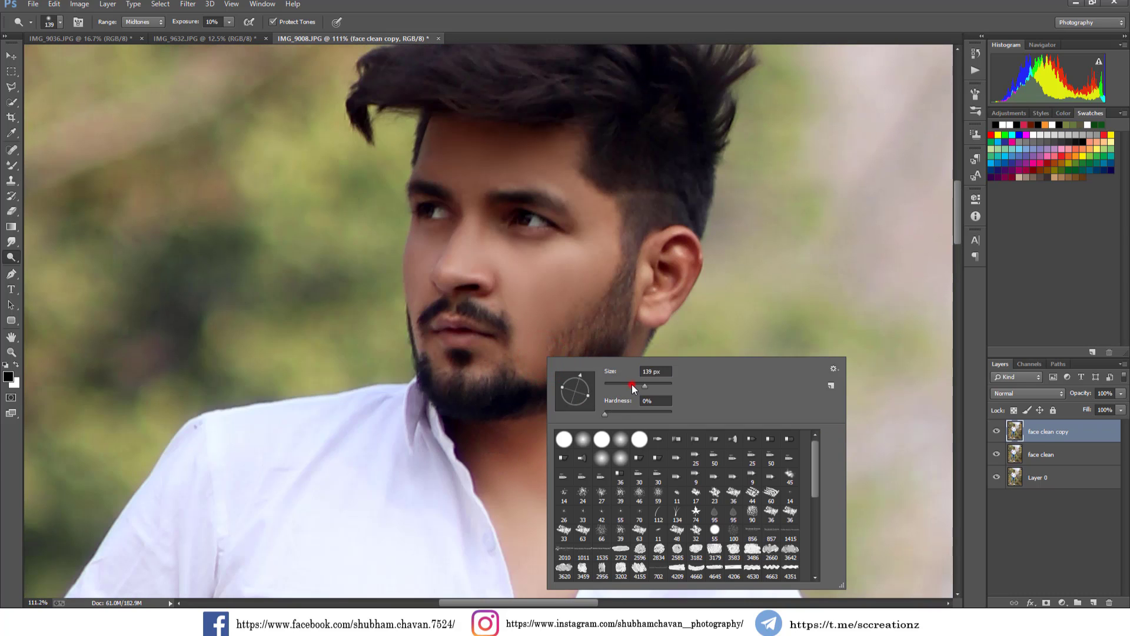
left_click(631, 384)
left_click(534, 356)
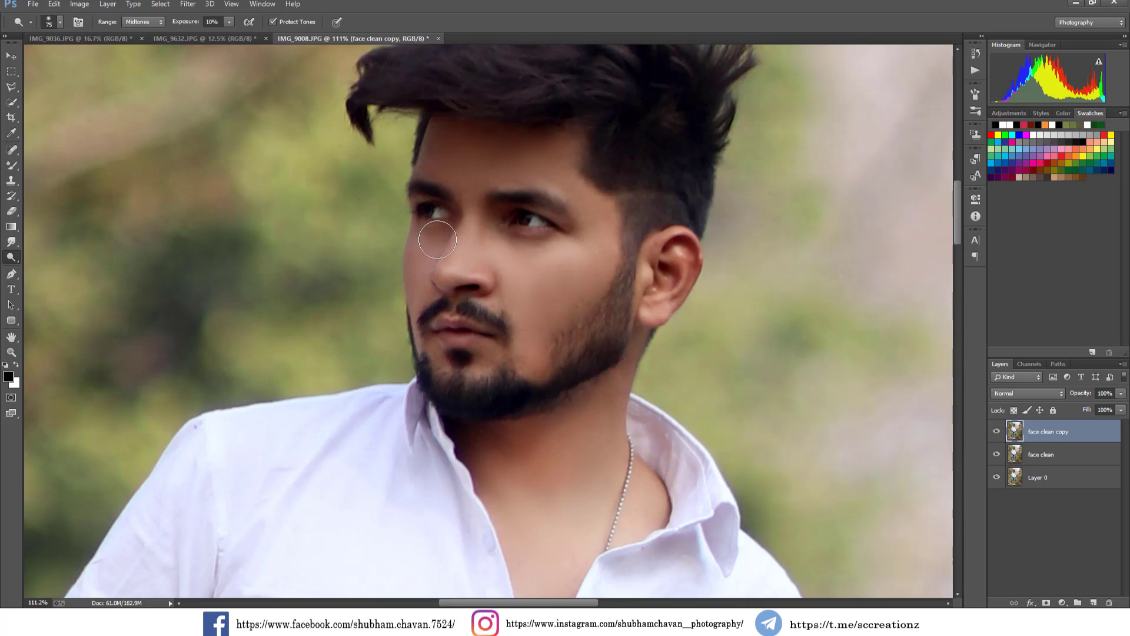
mouse_move(419, 245)
left_mouse_down()
mouse_move(414, 304)
mouse_move(416, 234)
left_mouse_up()
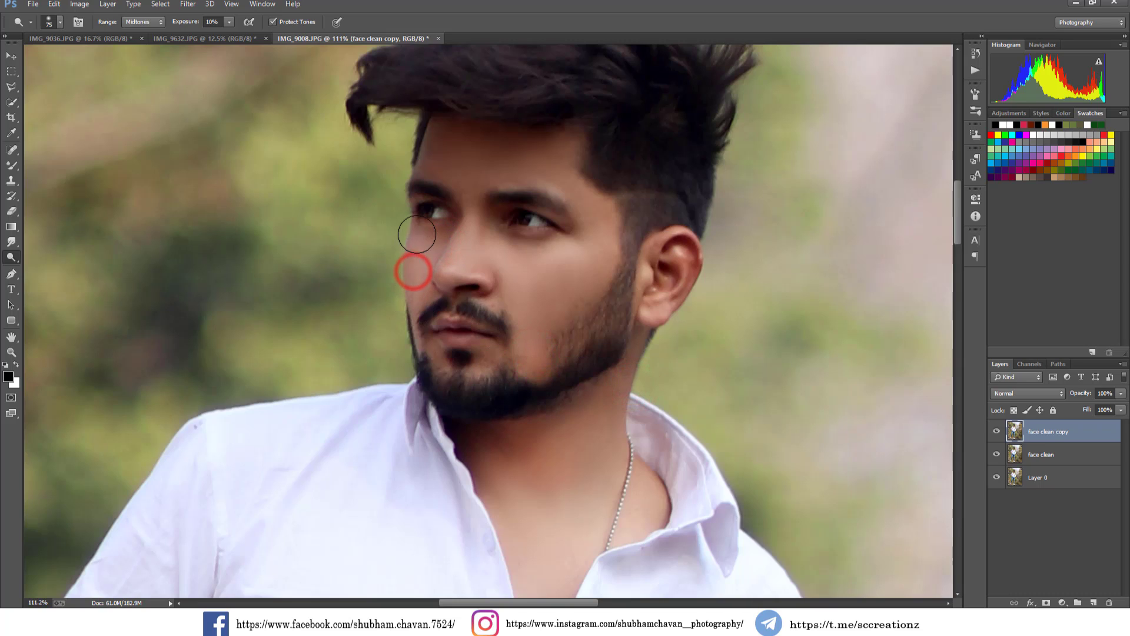
left_click(472, 221)
Enlarge the Dodge brush to 90 px and lighten the forehead above the eyebrows
scroll(518, 218, "up", 1)
right_click(580, 222)
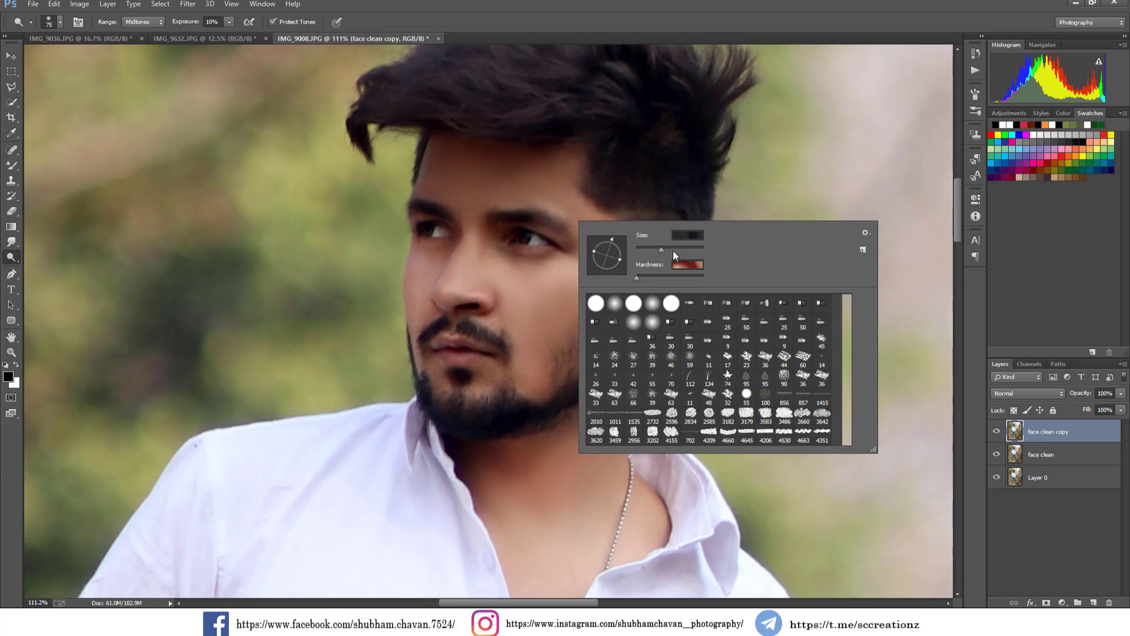
left_click_drag(673, 251, 668, 249)
left_click(560, 182)
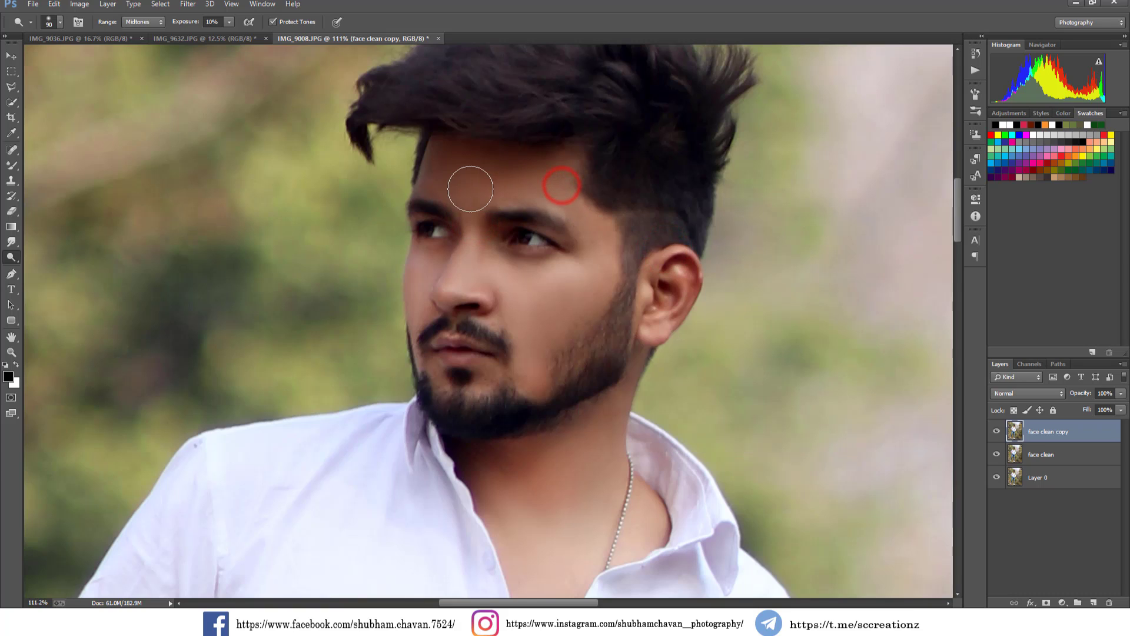
mouse_move(567, 185)
left_mouse_down()
mouse_move(585, 224)
mouse_move(537, 179)
left_mouse_up()
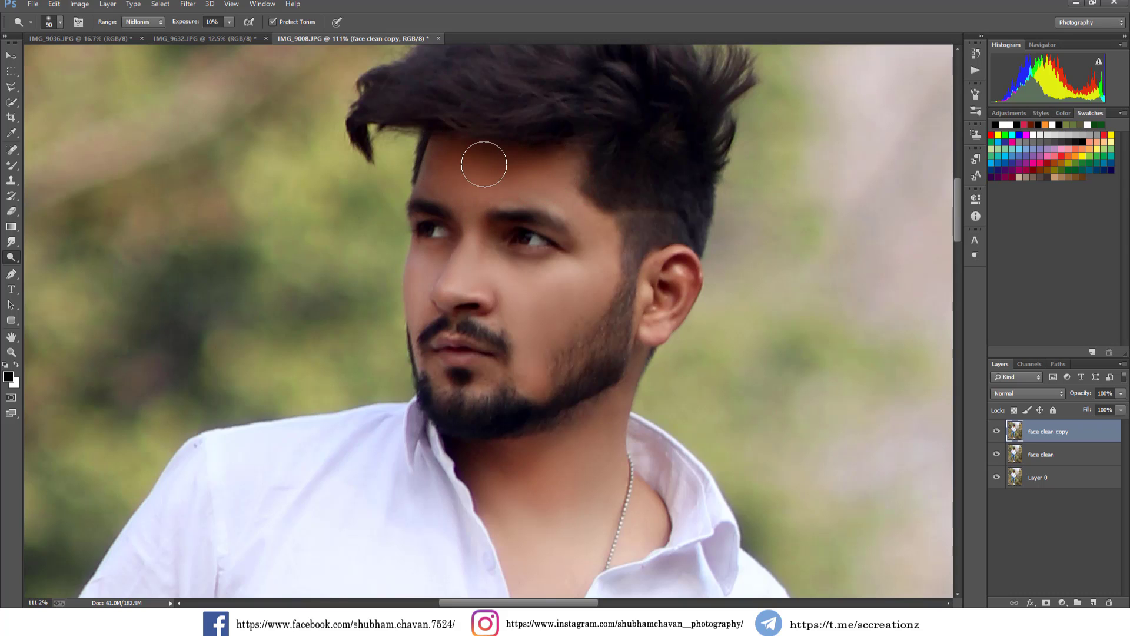
left_click(480, 189)
Lighten the neck skin below the jaw and the ear with the Dodge tool
scroll(525, 282, "down", 3)
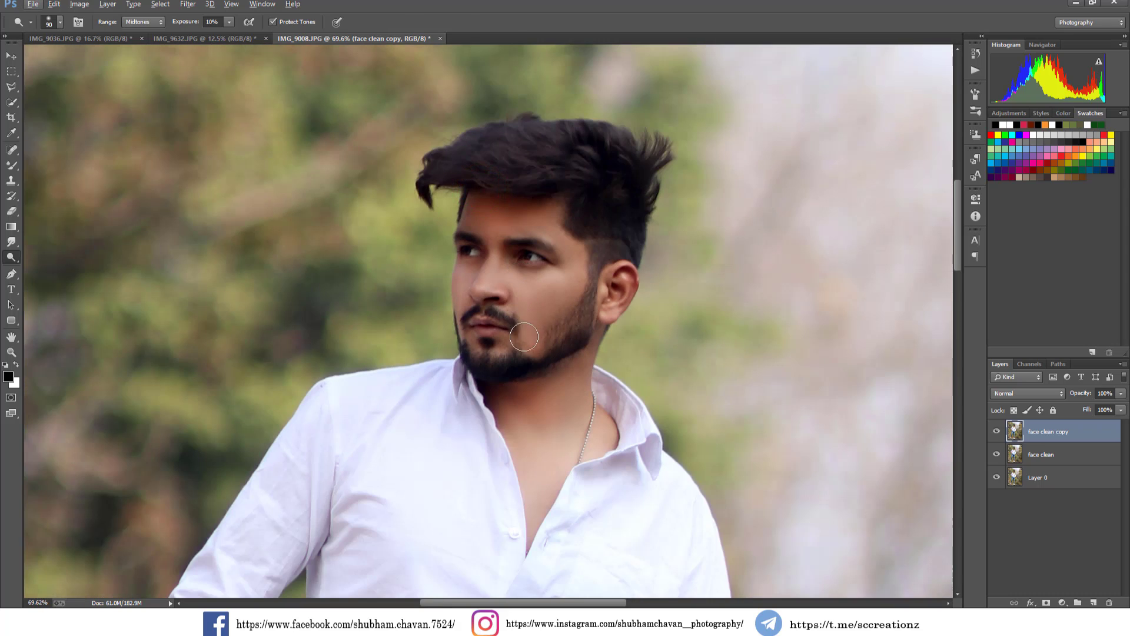
scroll(541, 388, "down", 1)
left_click(551, 383)
scroll(630, 247, "up", 2)
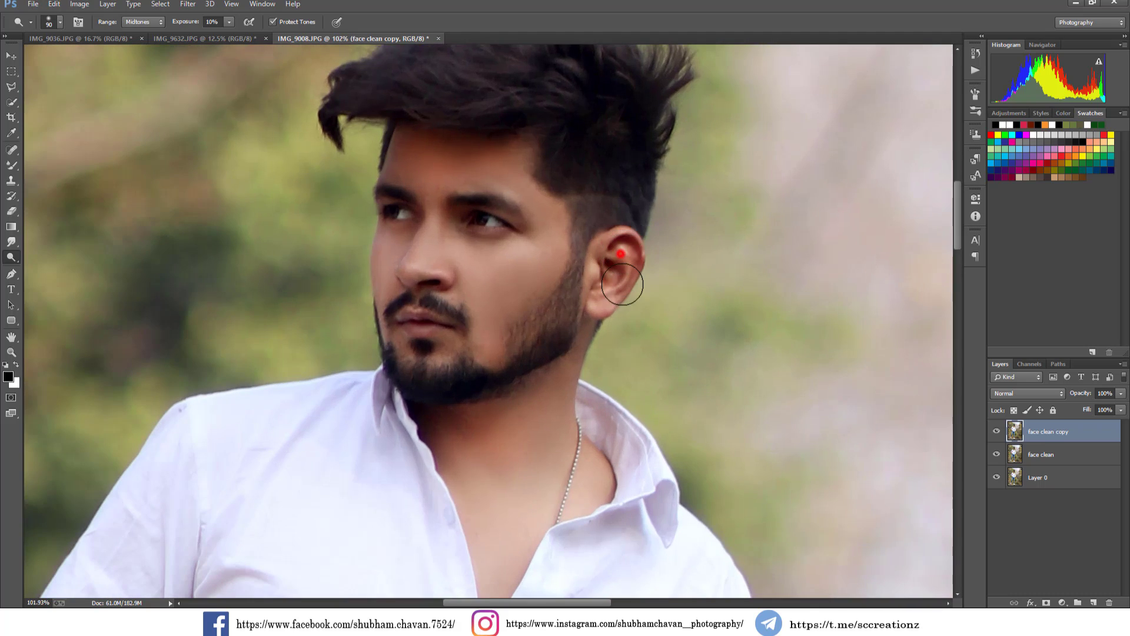
left_click(619, 250)
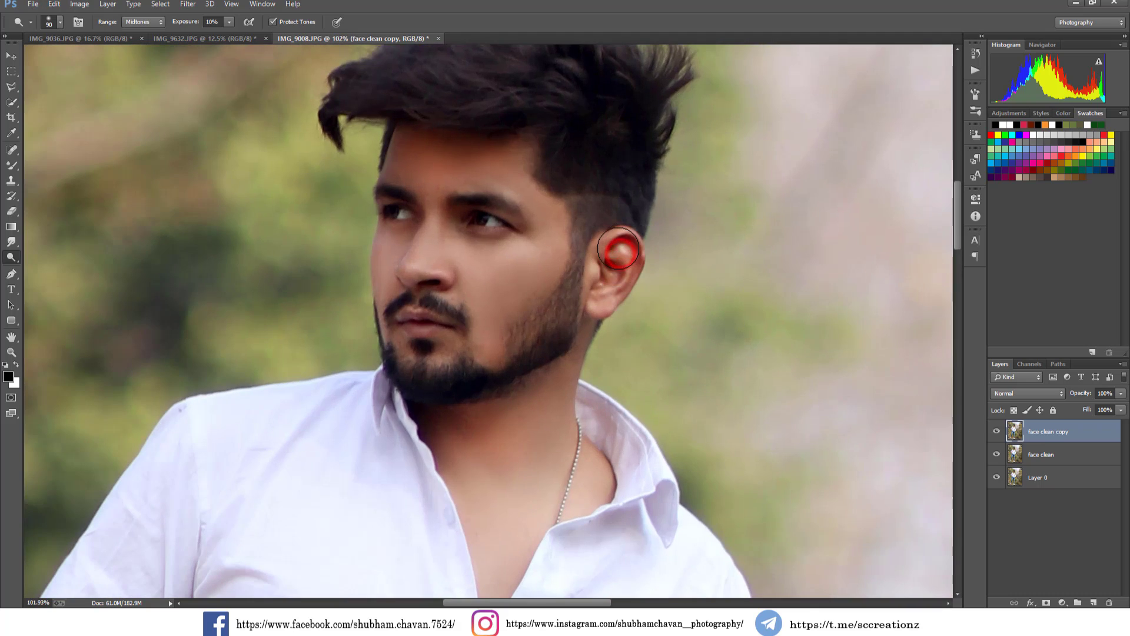
Compare the portrait with the "face clean copy" layer hidden and shown
left_click(996, 434)
left_click(997, 435)
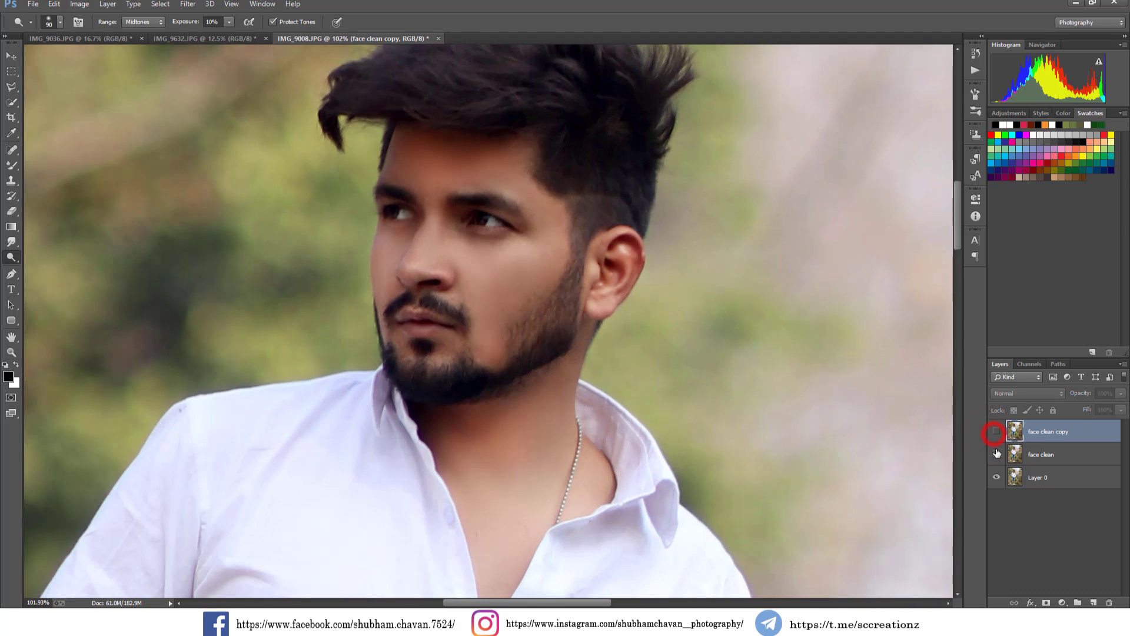
left_click(996, 435)
left_click(996, 435)
Lighten the near cheek and the forehead above the near eyebrow further with the Dodge tool
scroll(519, 271, "up", 1)
left_click(505, 282)
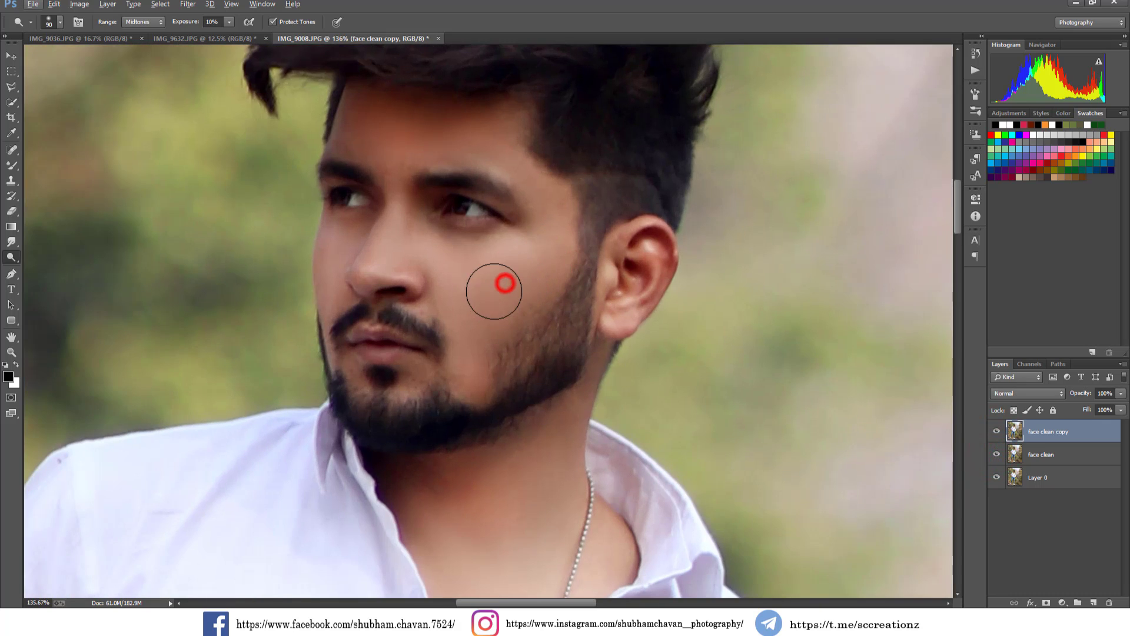
scroll(489, 318, "up", 1)
left_click(486, 165)
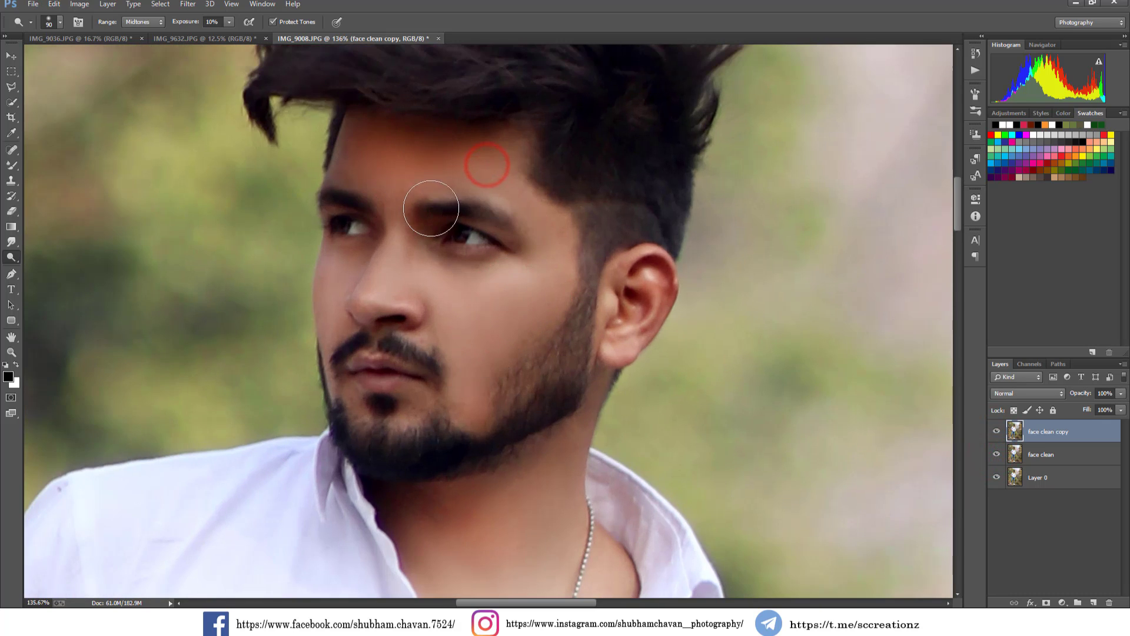
Switch back to the Mixer Brush at 82 px and blend the middle of the forehead
scroll(385, 152, "up", 1)
left_click(12, 165)
scroll(403, 171, "up", 2)
left_click(408, 154)
left_click(384, 184)
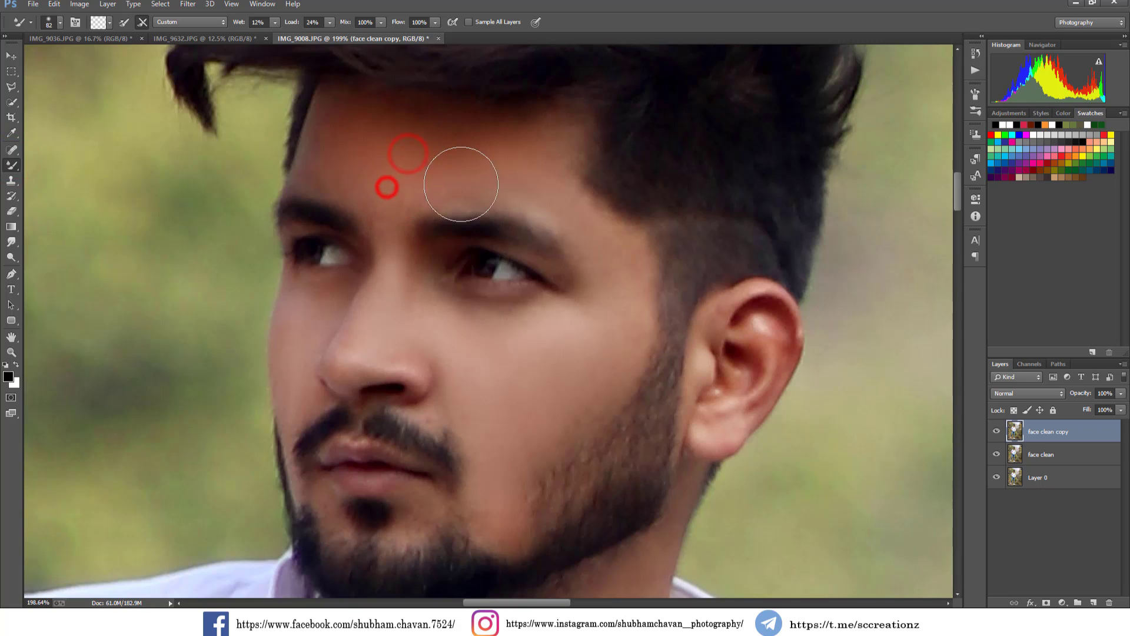
Reduce the Mixer Brush to 45 px and smooth the forehead just above and between the eyebrows
right_click(474, 174)
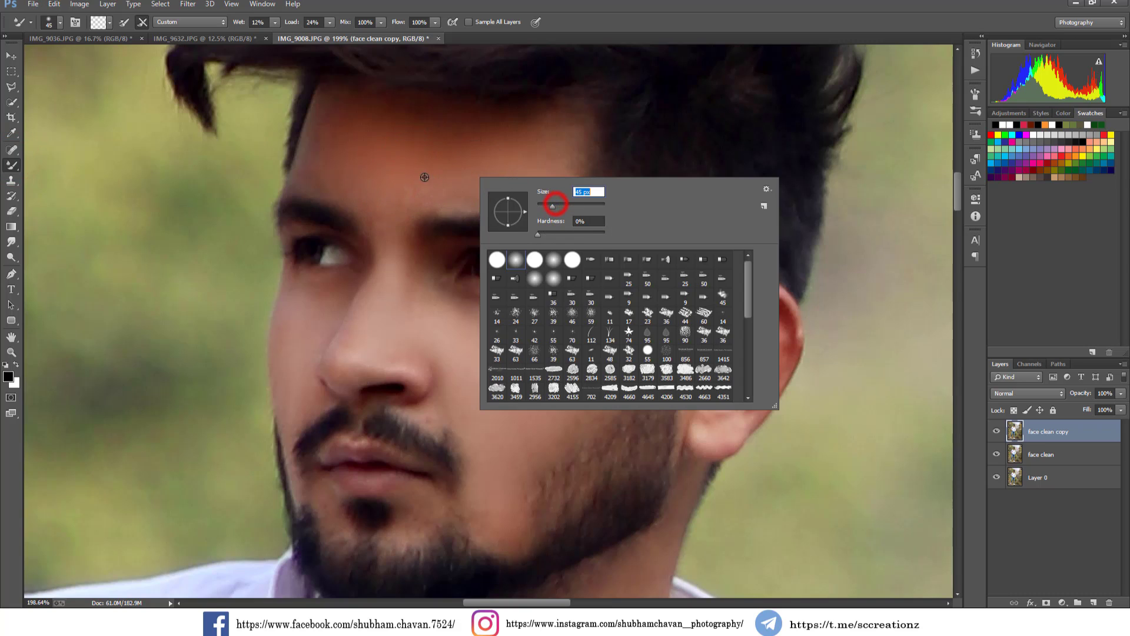
left_click(407, 171)
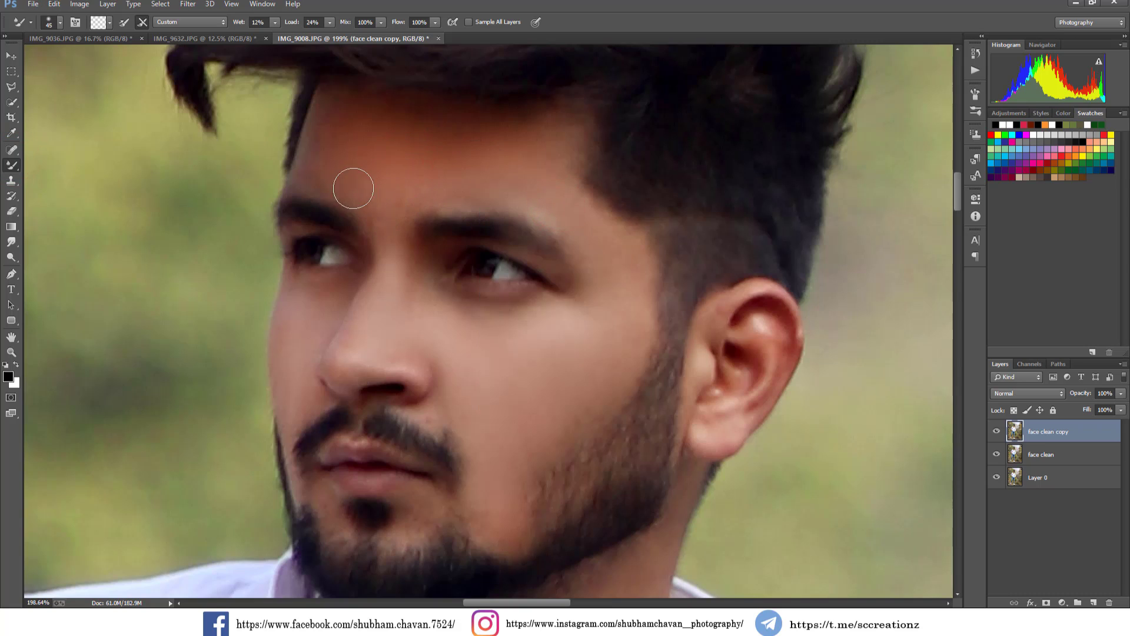
left_click_drag(365, 179, 391, 197)
Smooth the skin on the nose with the Mixer Brush
scroll(396, 249, "down", 2)
scroll(389, 291, "up", 2)
left_click(391, 310, "alt")
mouse_move(366, 336)
left_mouse_down()
mouse_move(399, 308)
mouse_move(363, 335)
left_mouse_up()
scroll(469, 404, "down", 1)
scroll(475, 396, "up", 2)
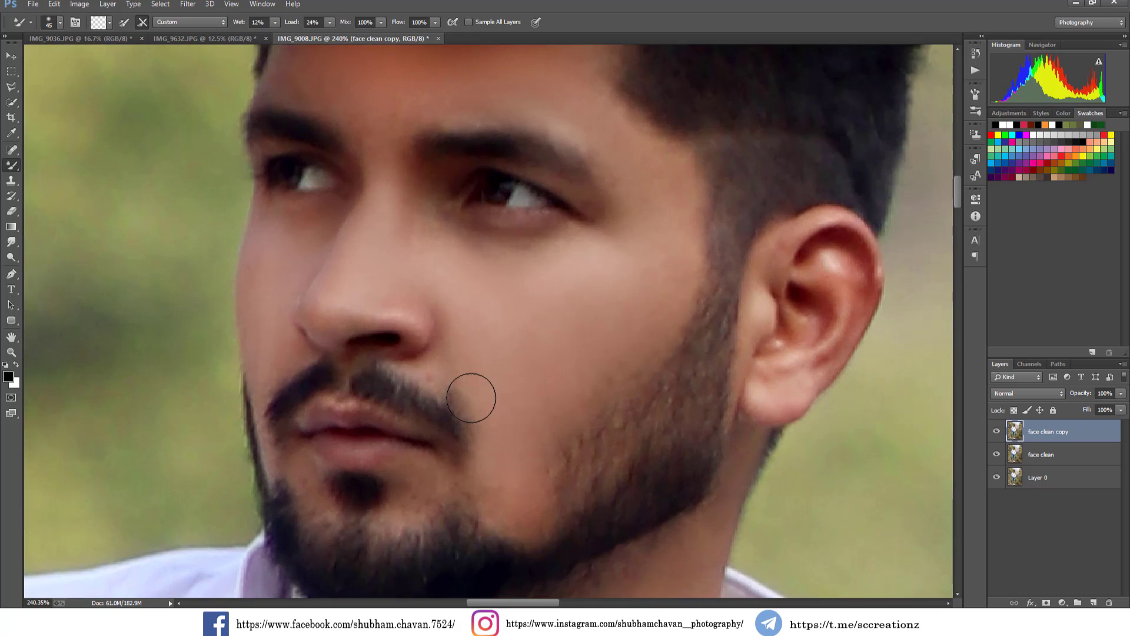
Set the Mixer Brush size to 19 px and blend the crease between the nose and the near cheek
right_click(476, 395)
left_click(447, 364)
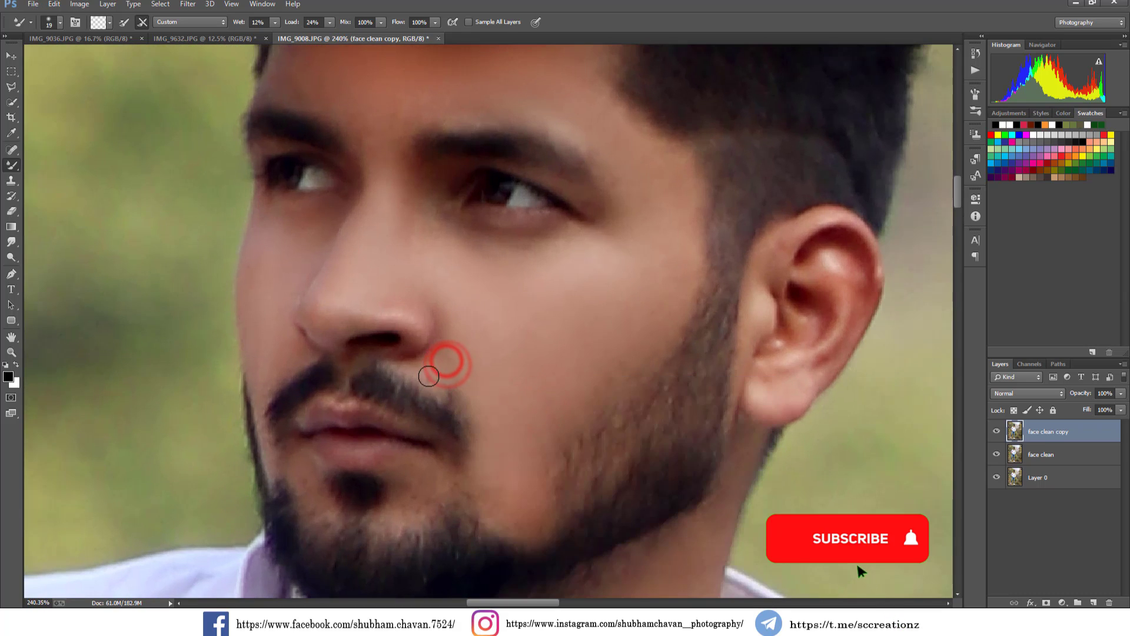
left_click(441, 291)
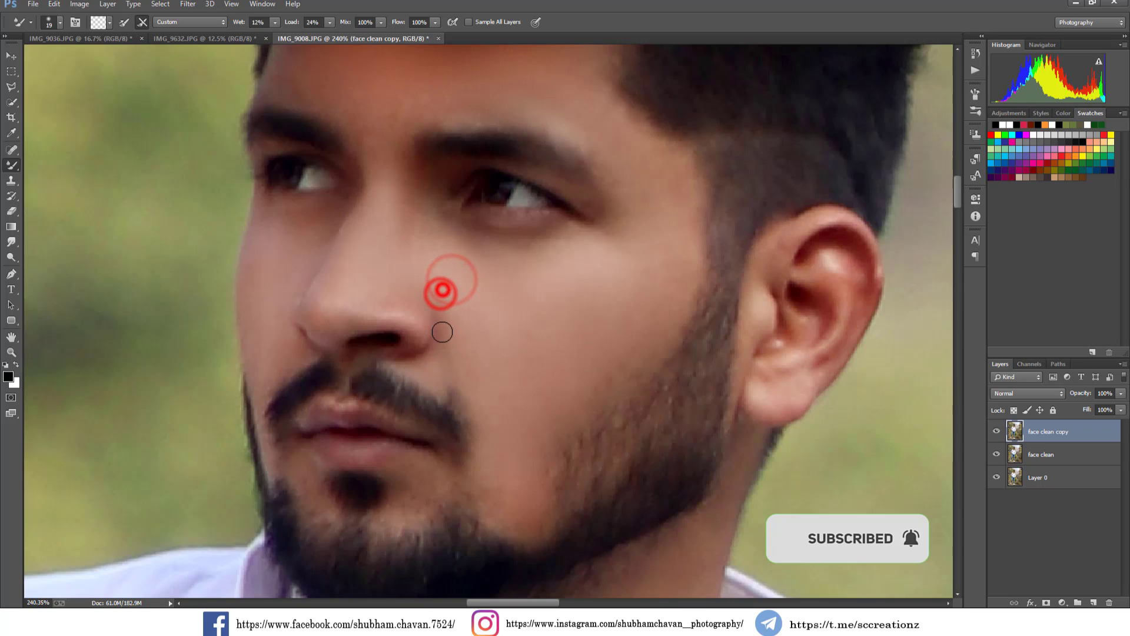
Lighten the side of the nose with the Dodge tool at a brush size of 41 px
left_click(11, 257)
right_click(576, 356)
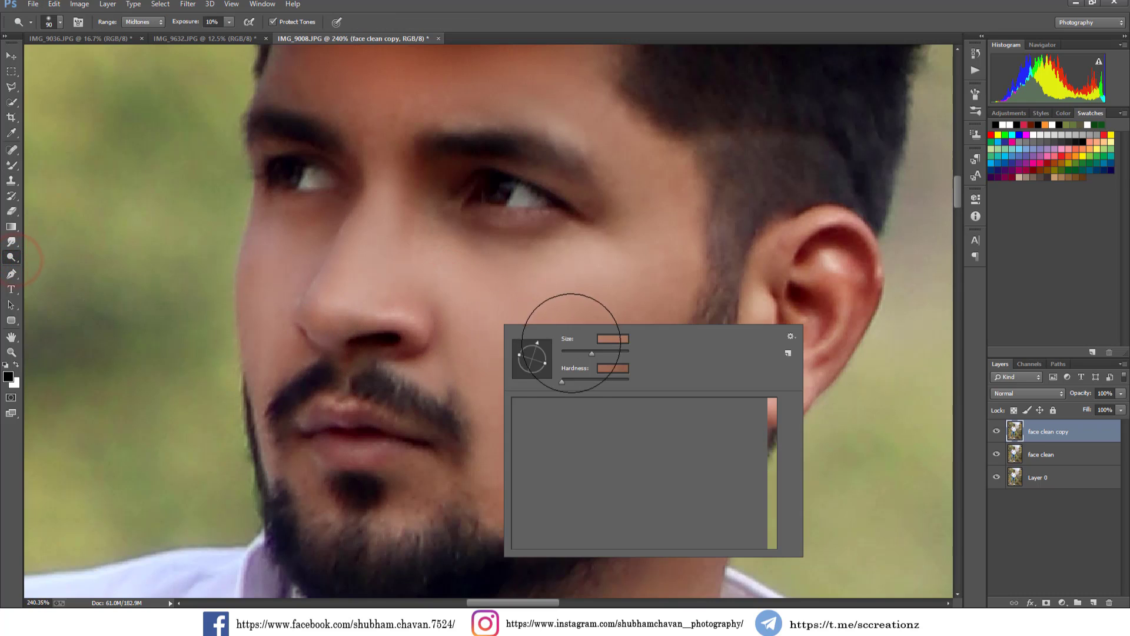
left_click(416, 316)
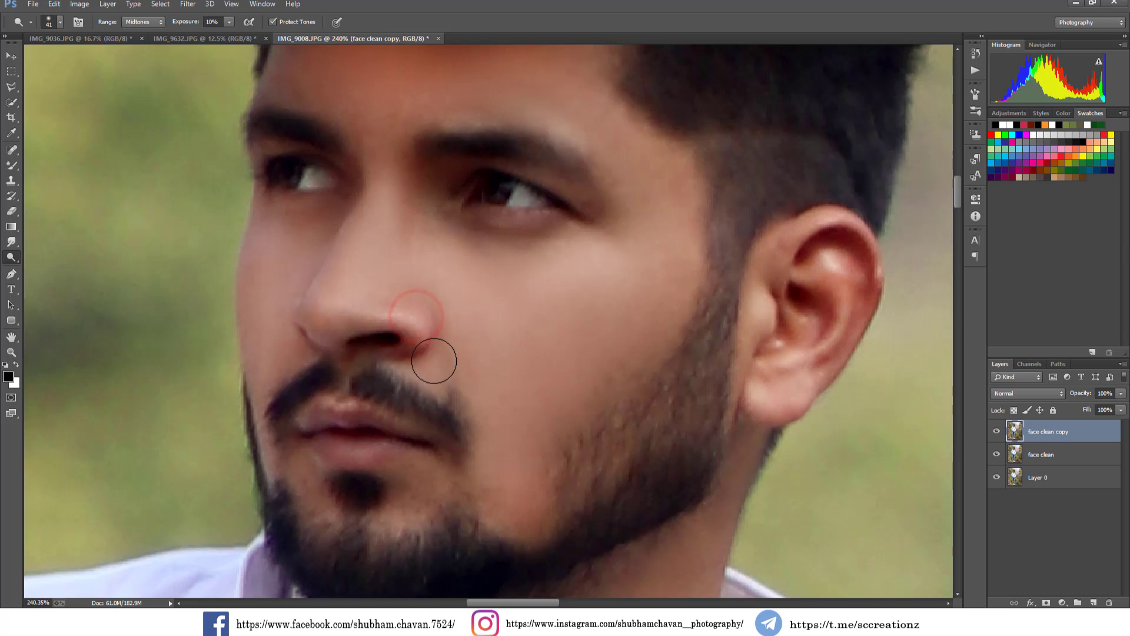
View the whole photo and compare it with the "face clean copy" and "face clean" layers hidden and shown
scroll(442, 344, "down", 5)
scroll(282, 345, "down", 10)
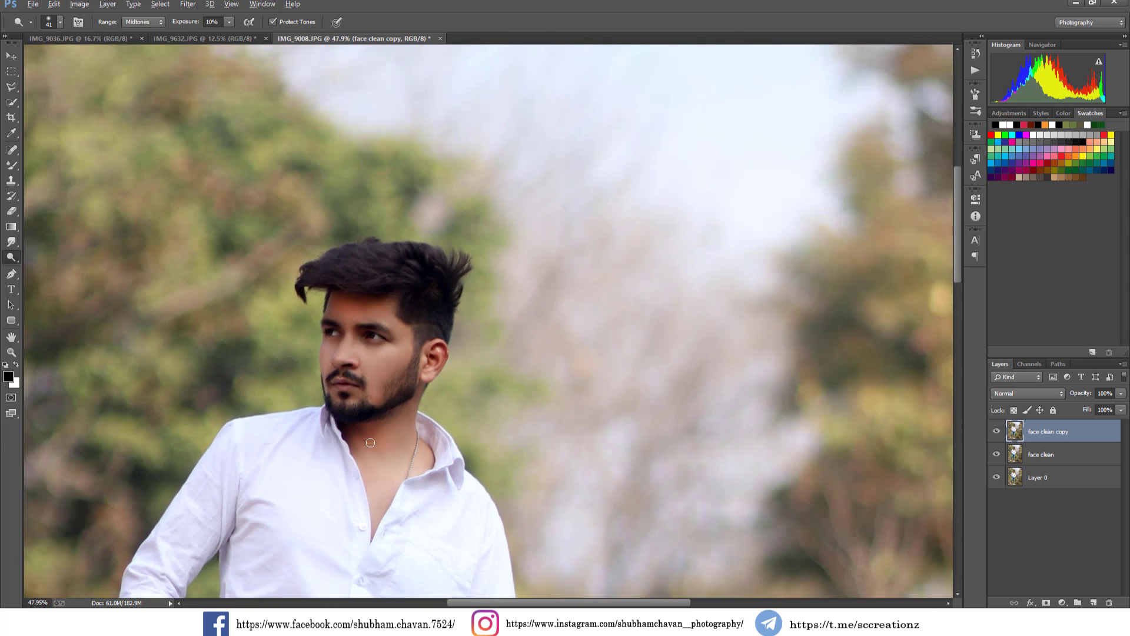
scroll(471, 373, "up", 1)
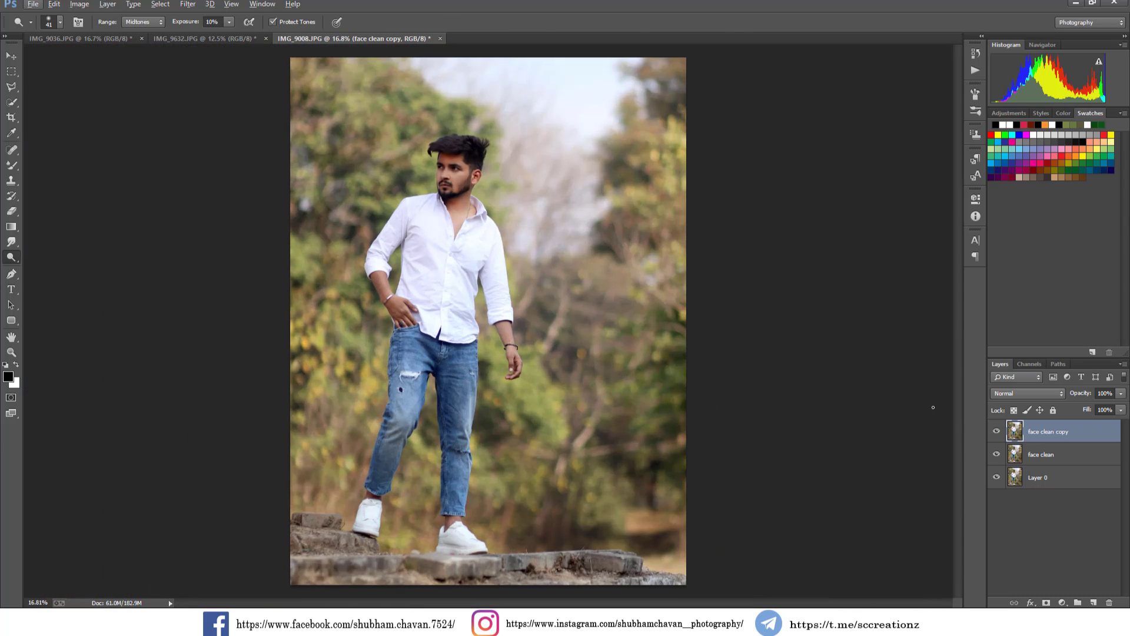
left_click(997, 432)
left_click(999, 433)
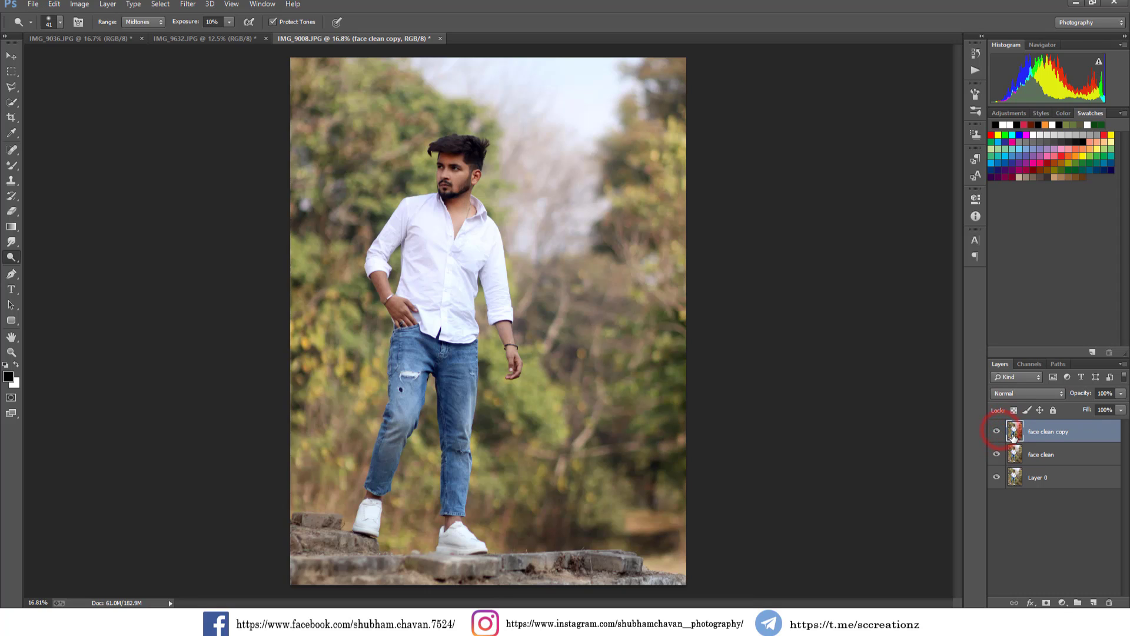
left_click_drag(997, 453, 998, 436)
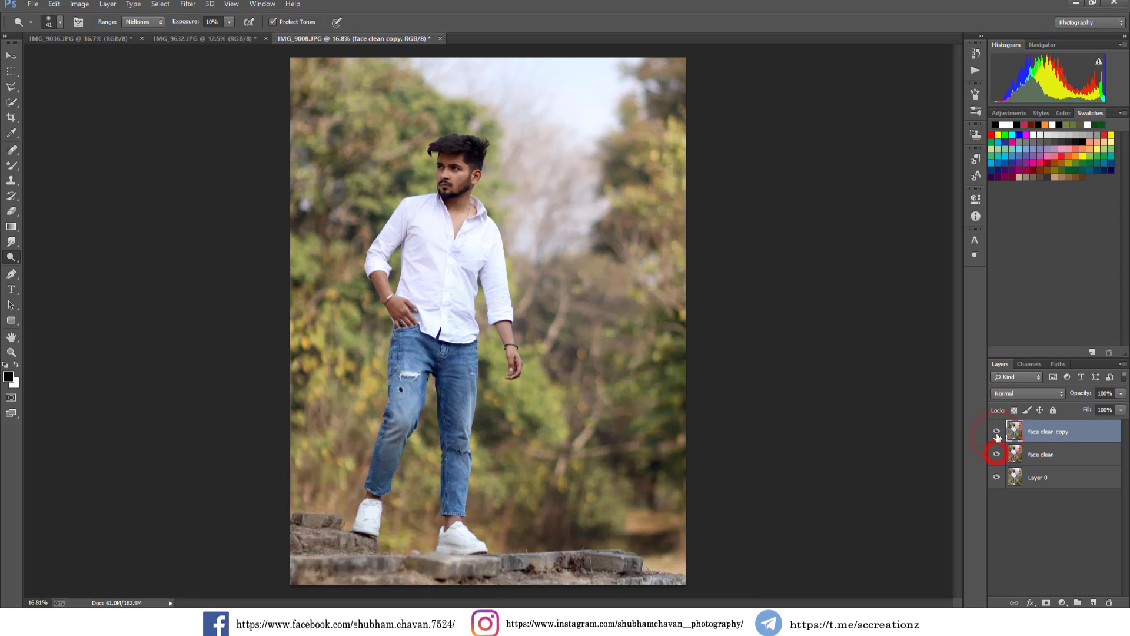
Duplicate the "face clean copy" layer under the name "camera raw"
right_click(1085, 442)
left_click(954, 169)
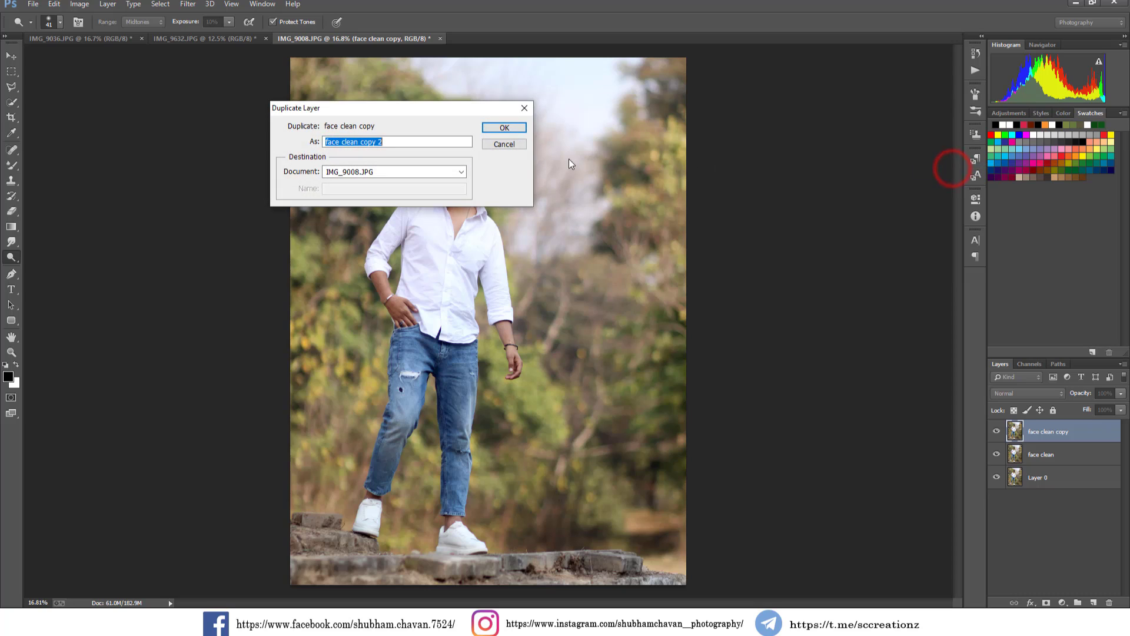
key("BackSpace")
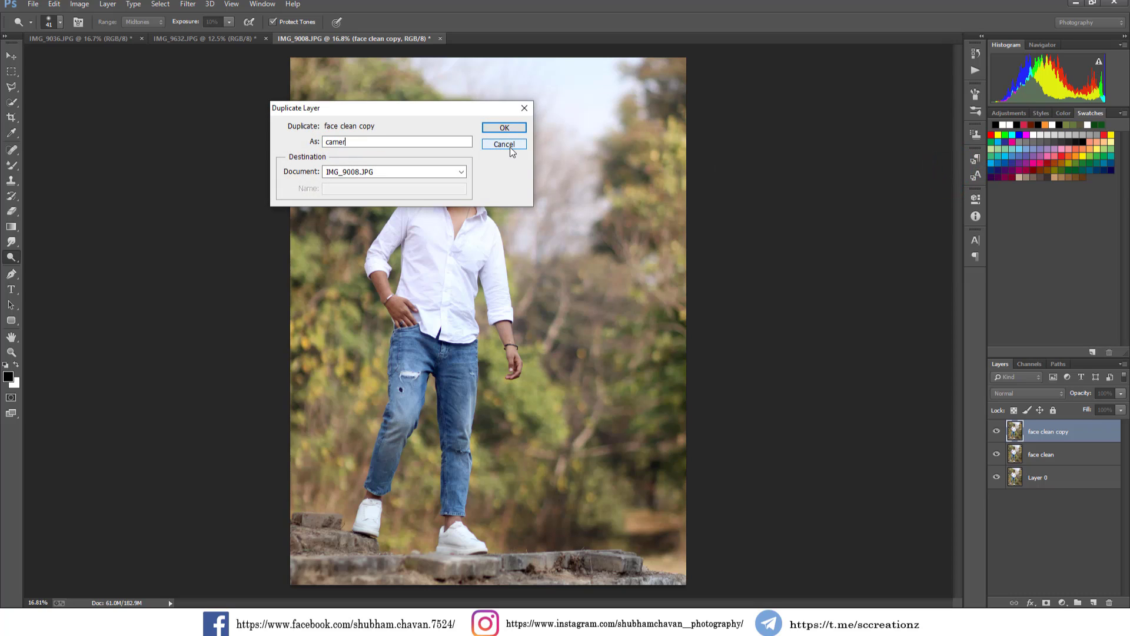
type("camera raw")
key("Return")
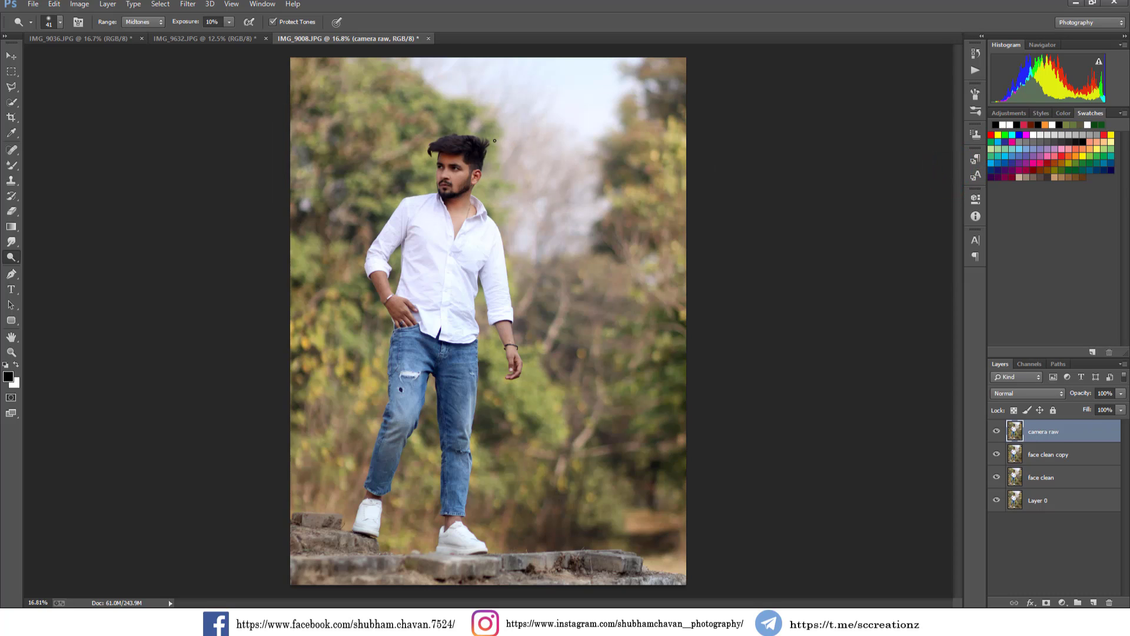
Open the "camera raw" layer in the Camera Raw Filter and expand the Basic adjustments
left_click(188, 4)
left_click(232, 70)
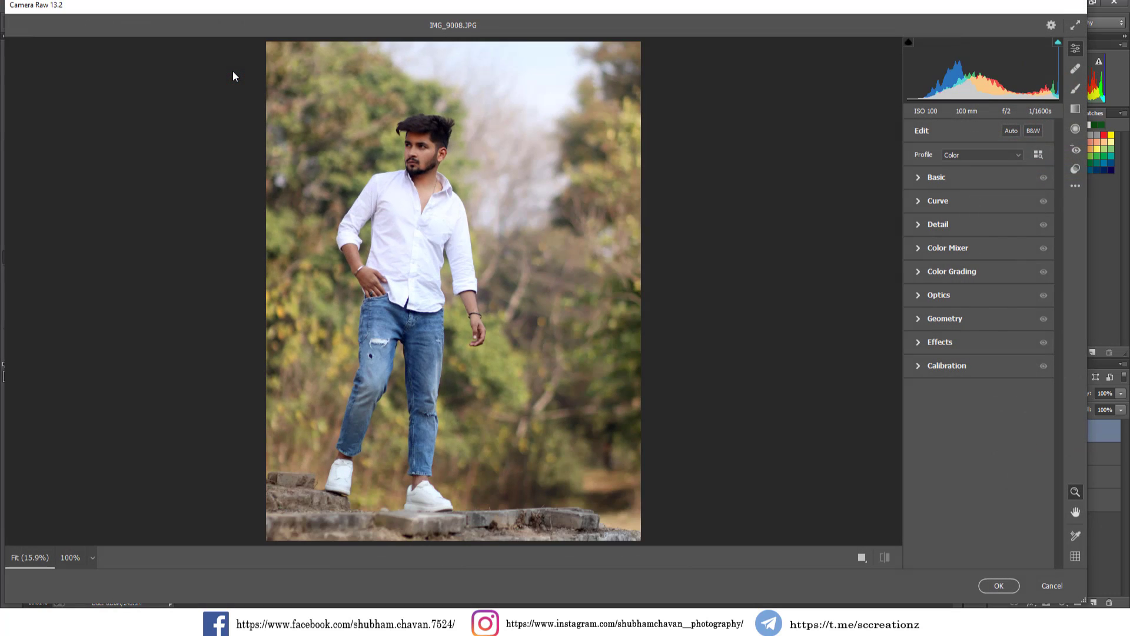
left_click(922, 177)
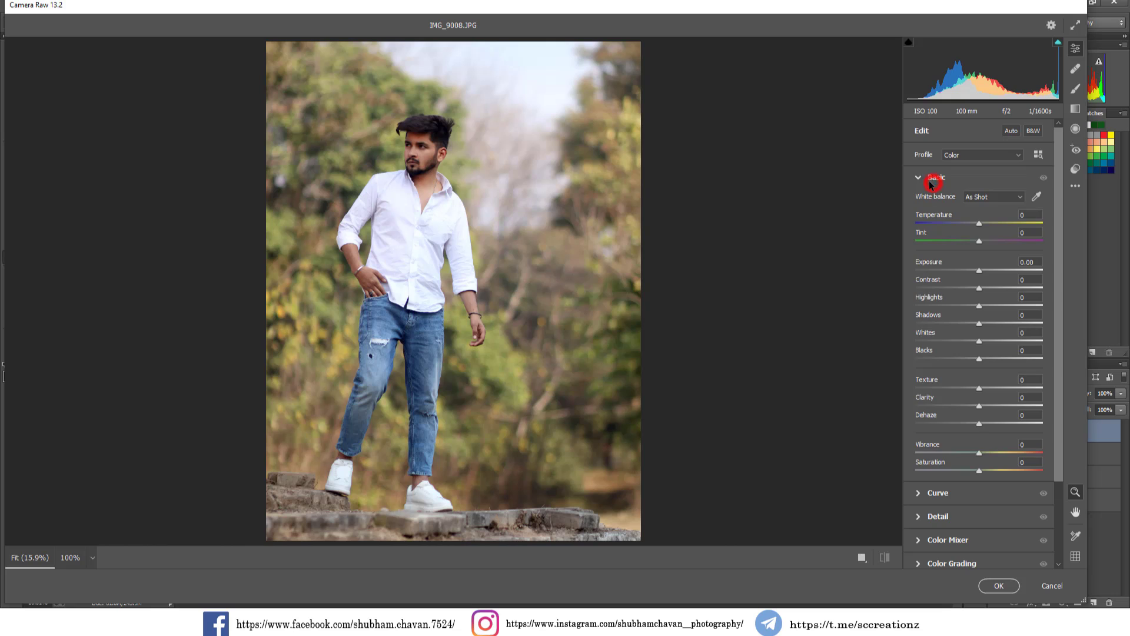
Set temperature -4, tint +4, exposure -0.10, contrast +28, highlights -20, shadows +26, whites +20 and blacks -10 in the Basic adjustments
left_click_drag(983, 222, 982, 246)
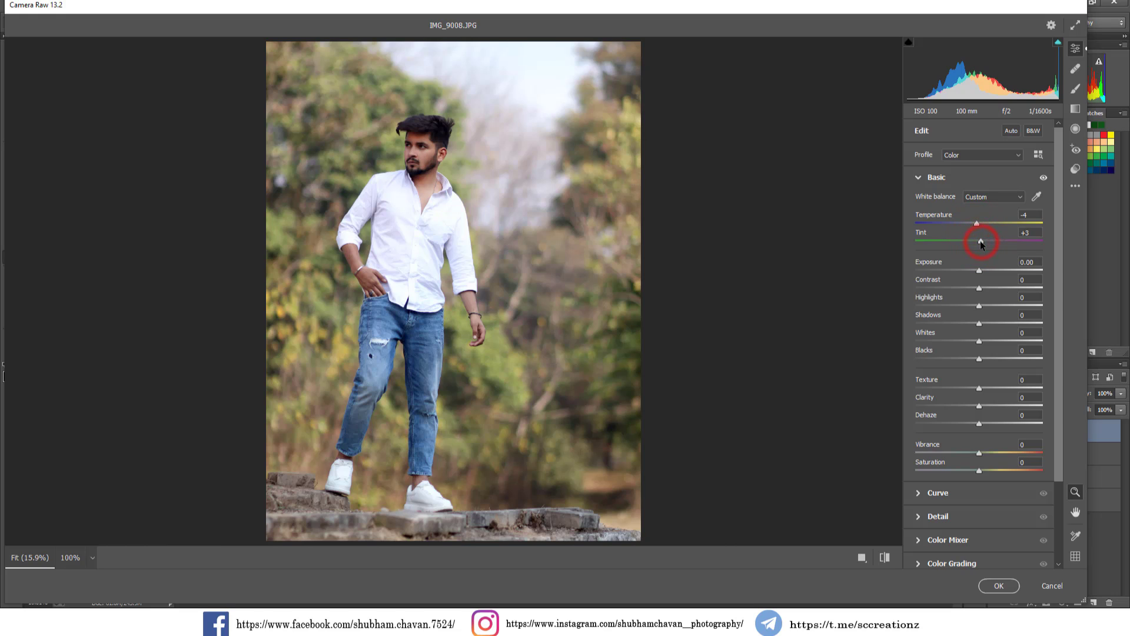
double_click(981, 243)
left_click_drag(981, 242, 974, 364)
left_click(978, 272)
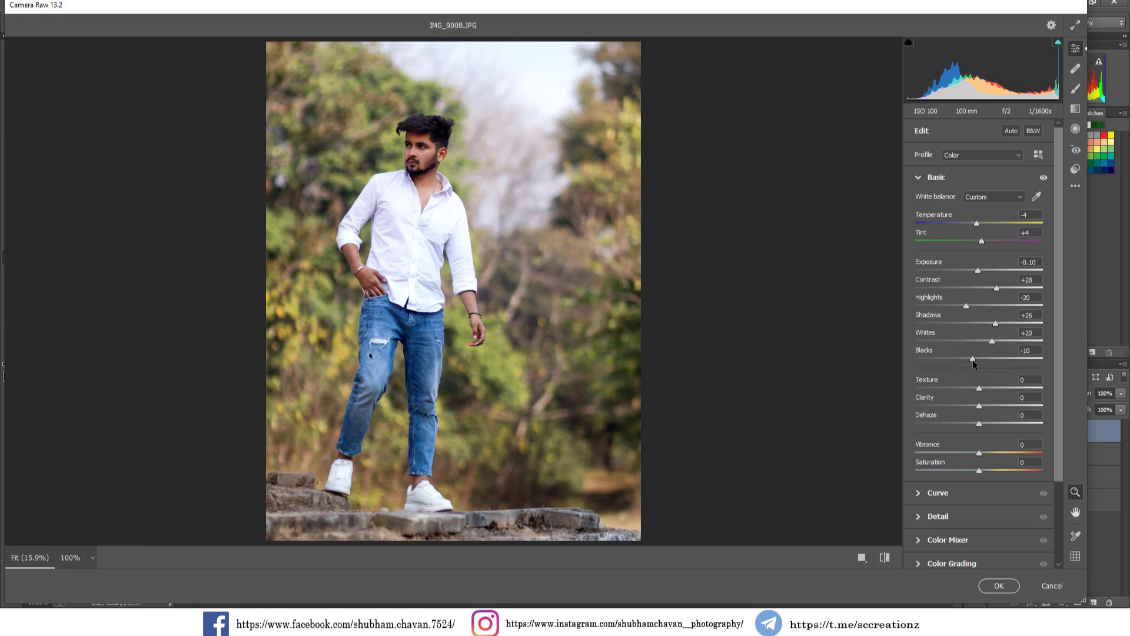
Set clarity to +16, dehaze to +20, vibrance to +20 and saturation to +16 in the Basic adjustments
left_click(988, 405)
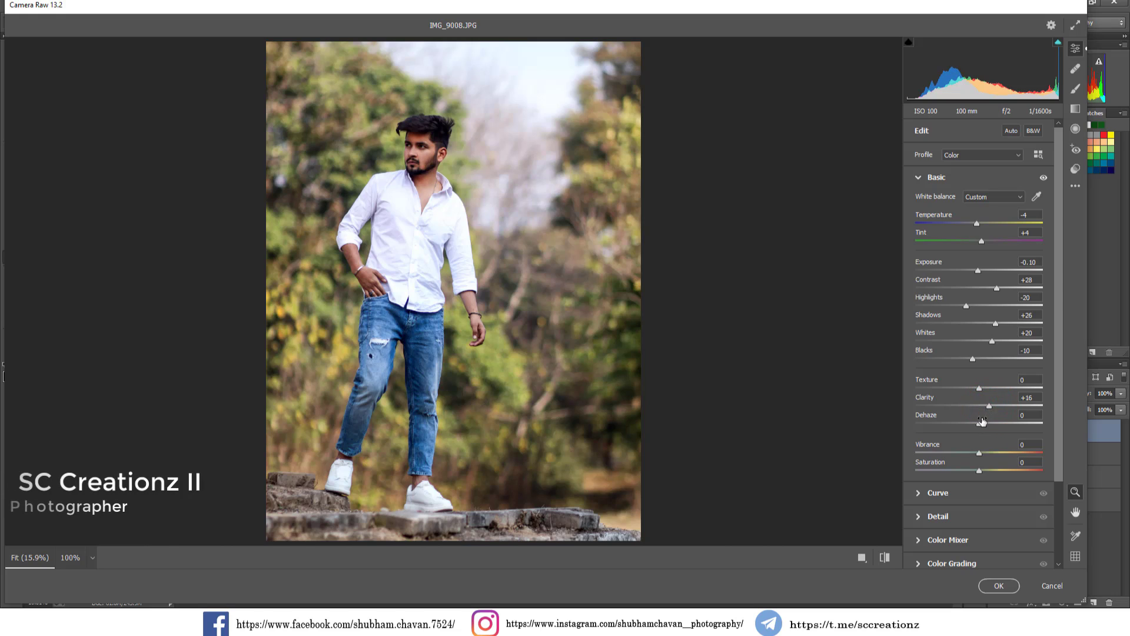
left_click(995, 424)
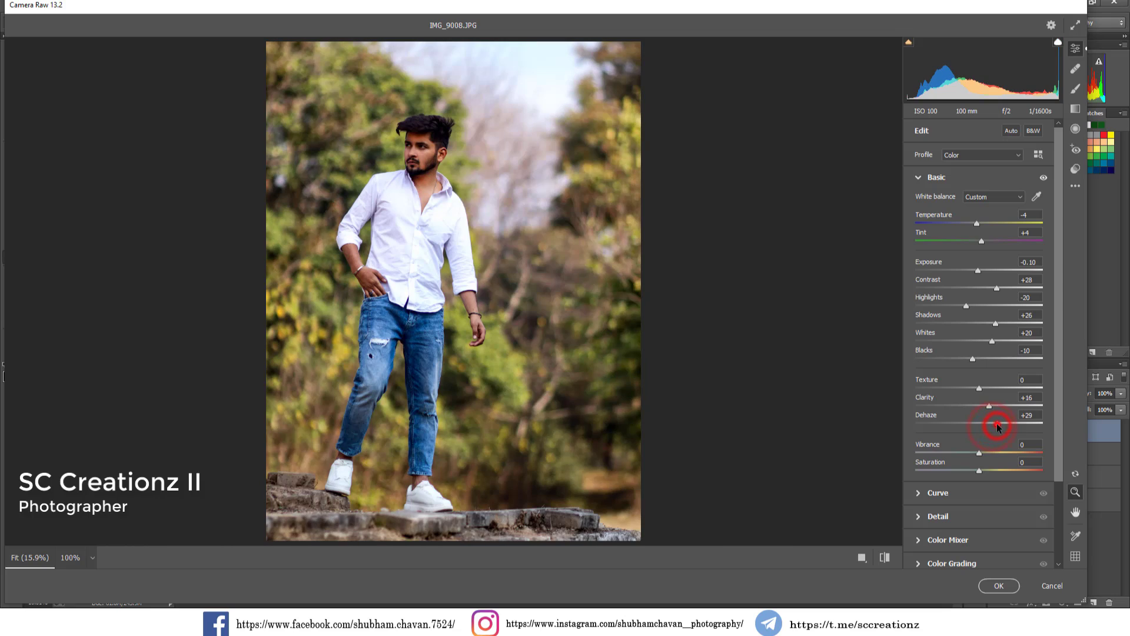
left_click_drag(995, 427, 993, 430)
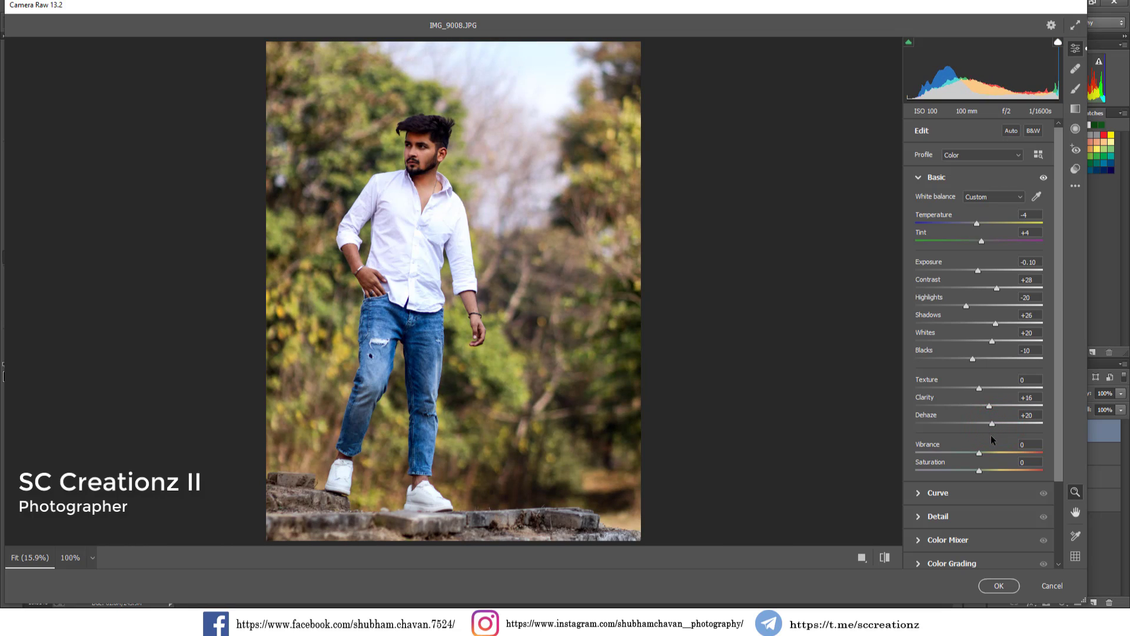
left_click(993, 453)
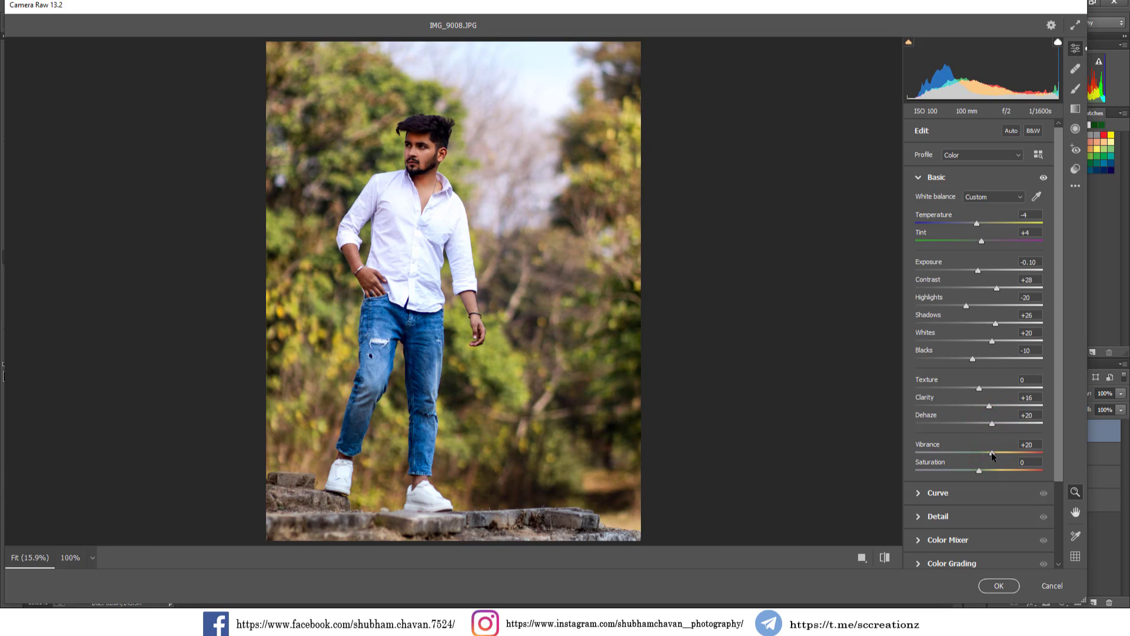
left_click(989, 471)
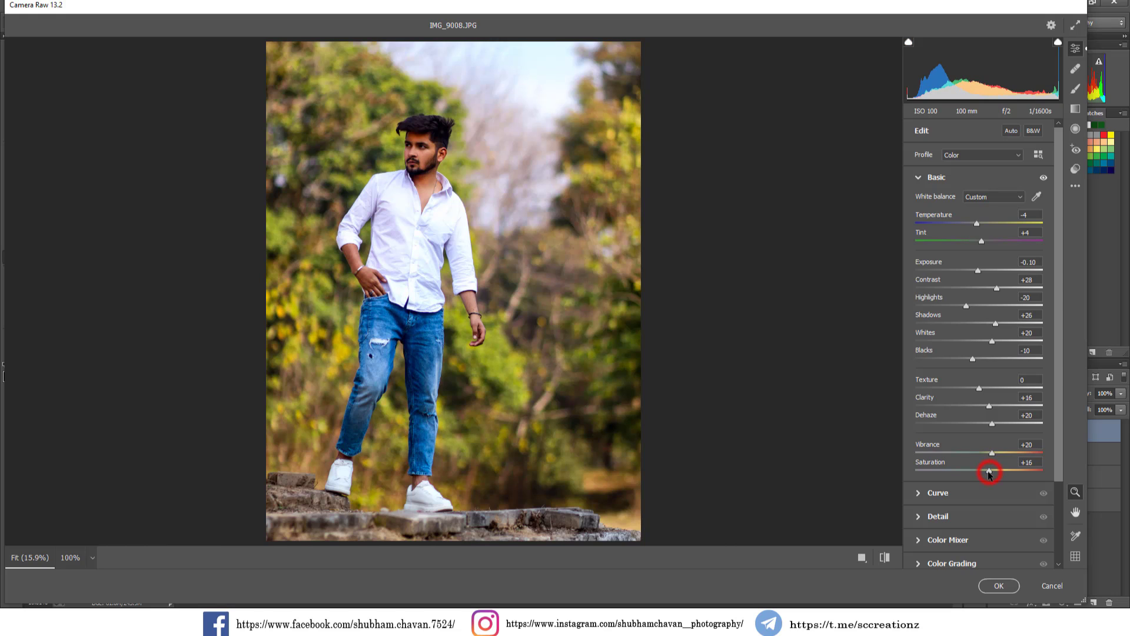
left_click_drag(989, 471, 989, 472)
Shape the point curve with the black point at input 9, a midpoint at input 151 and output 169, and the white point at input 250
left_click(918, 495)
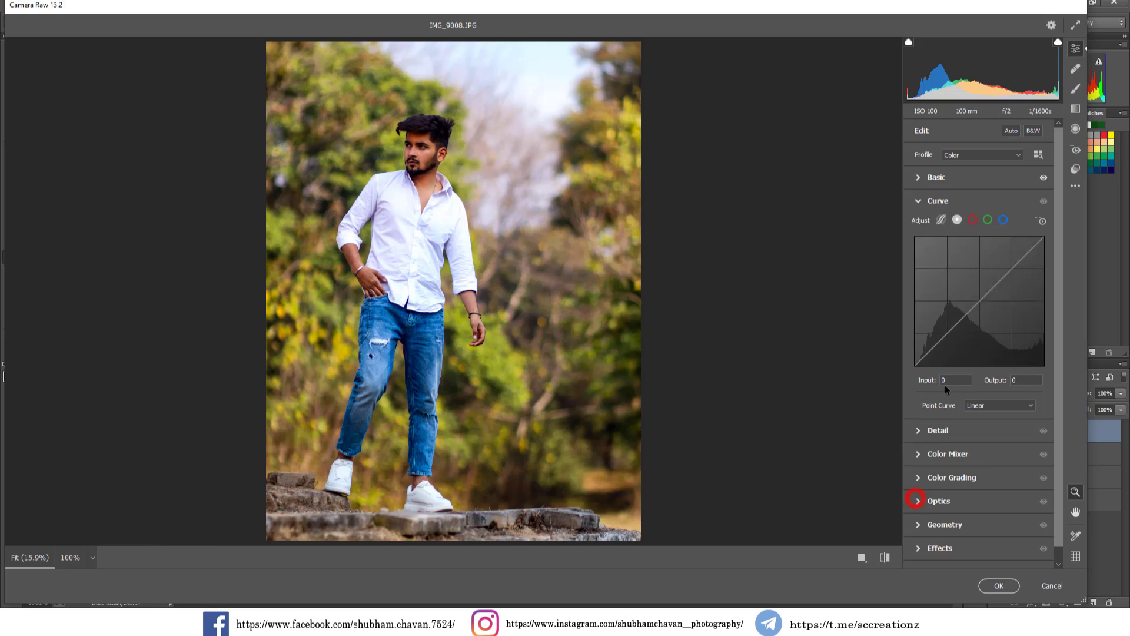
left_click(958, 220)
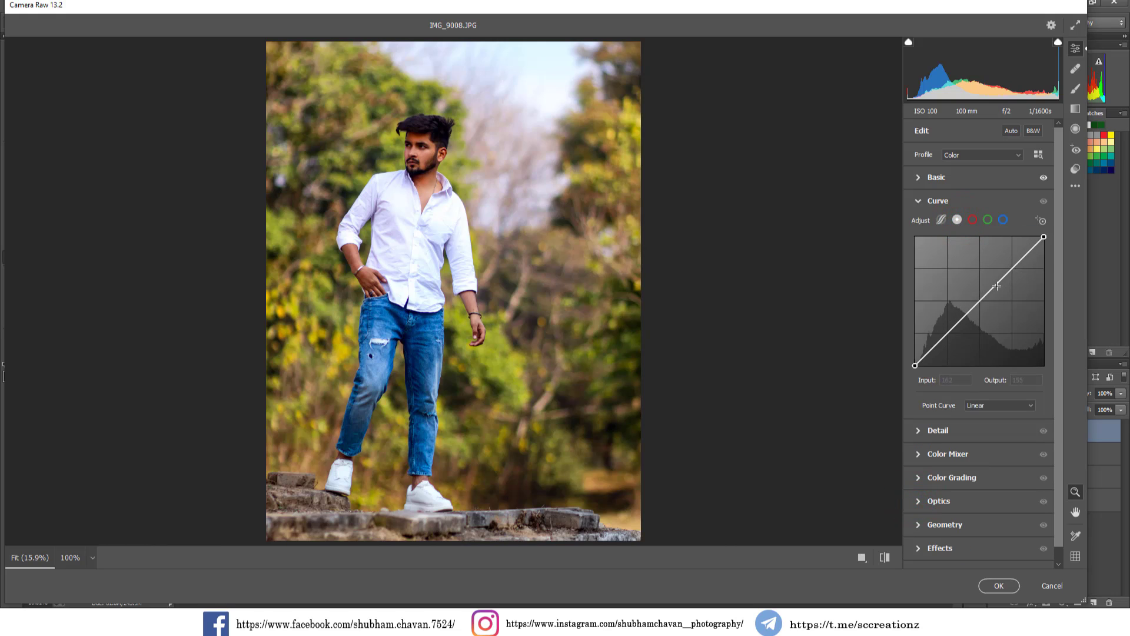
left_click_drag(996, 286, 992, 280)
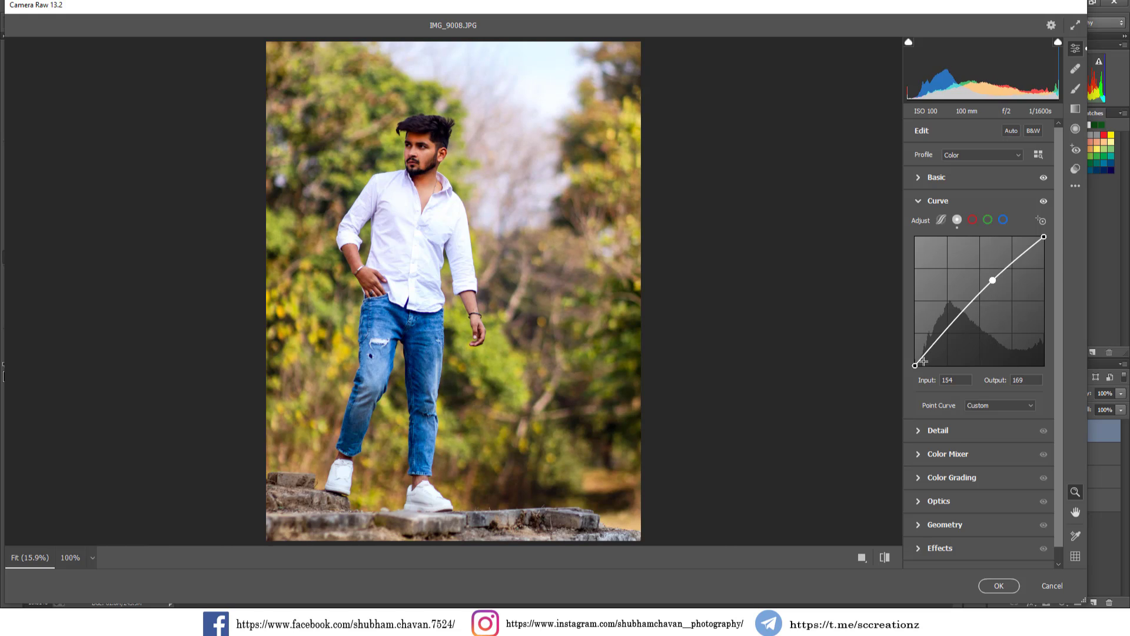
left_click_drag(916, 366, 919, 366)
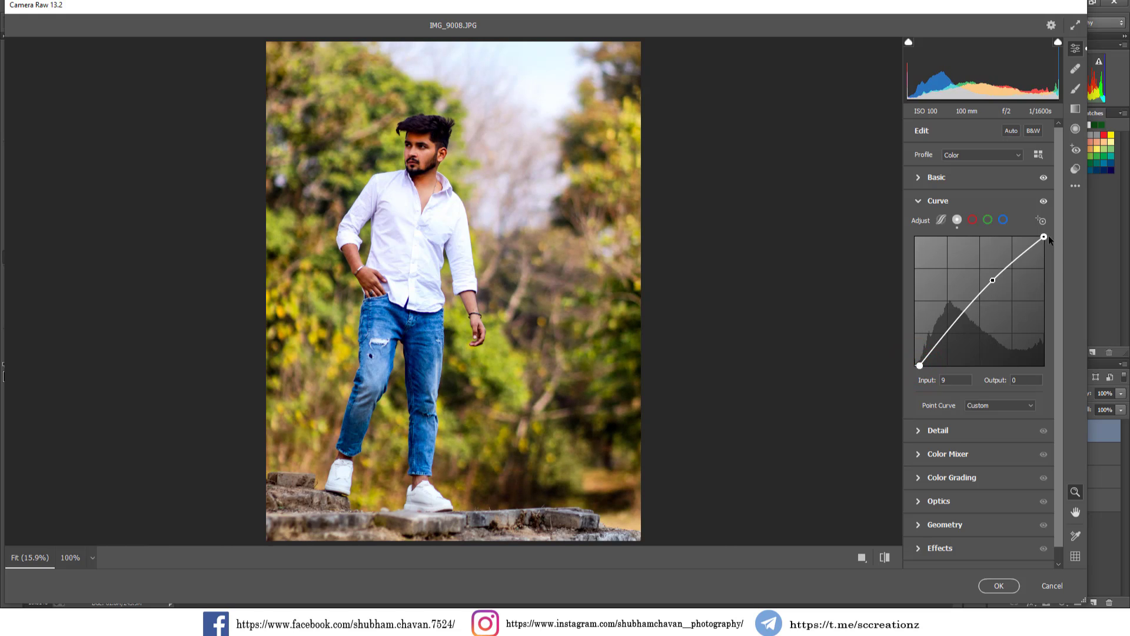
mouse_move(1044, 236)
left_mouse_down()
mouse_move(1028, 238)
mouse_move(1042, 267)
mouse_move(1042, 237)
left_mouse_up()
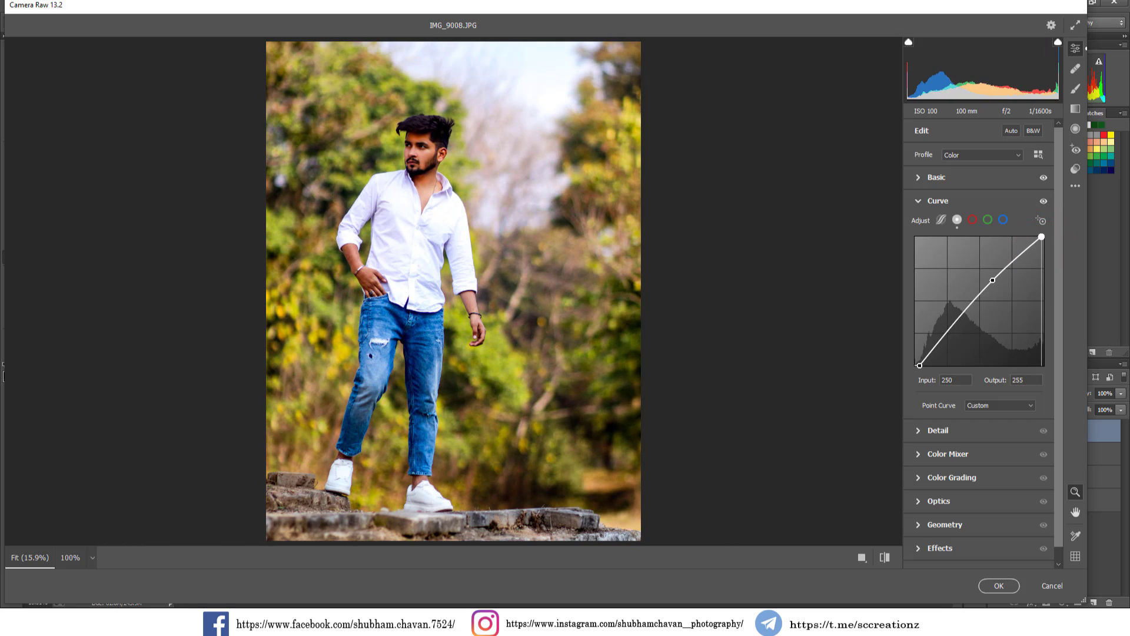
left_click_drag(993, 280, 991, 279)
left_click(991, 279)
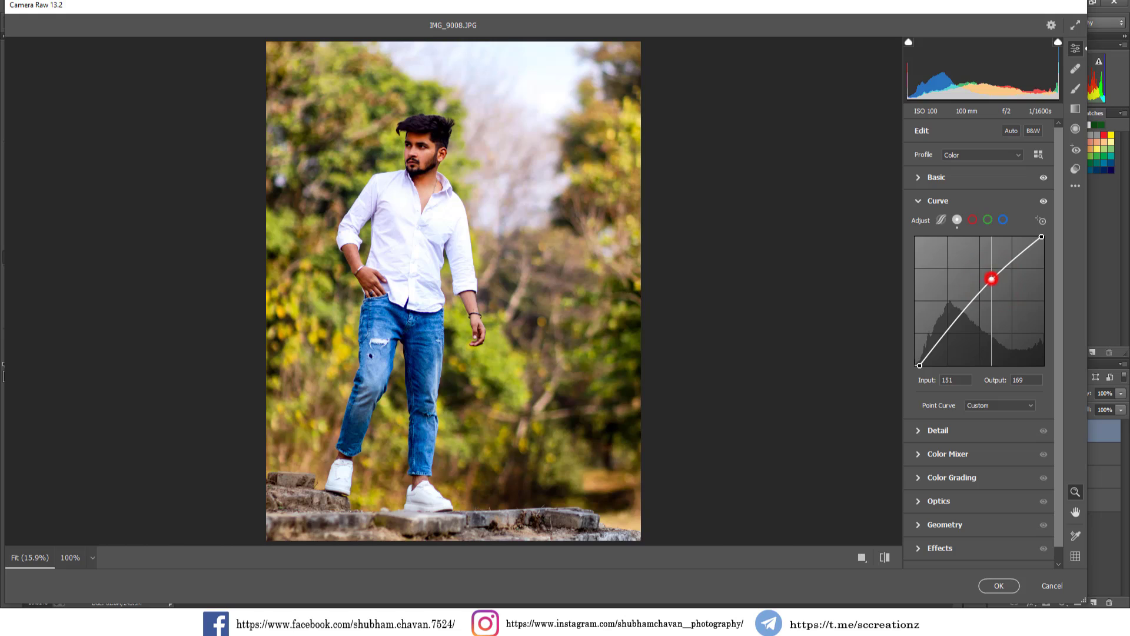
Set sharpening to 6, noise reduction to 20 and color noise reduction to 16 in the Detail adjustments
left_click(921, 433)
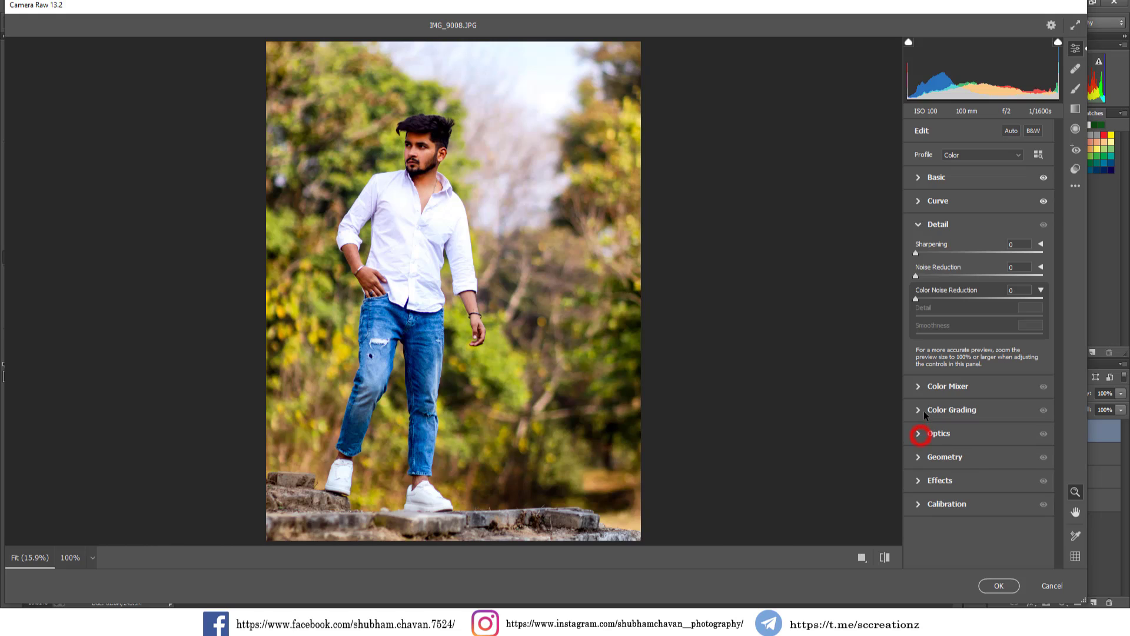
left_click(919, 253)
left_click_drag(919, 253, 935, 299)
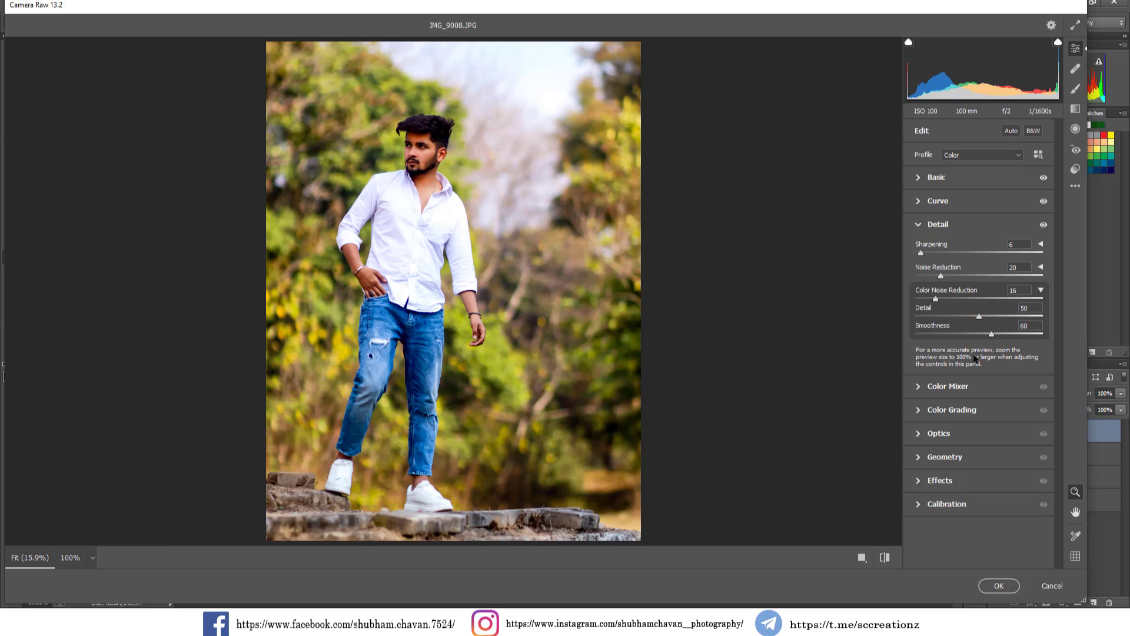
In the Color Mixer, set the hue of reds to -14, yellows to -24 and greens to -100, and adjust the cooler hues from aquas onward
left_click(925, 388)
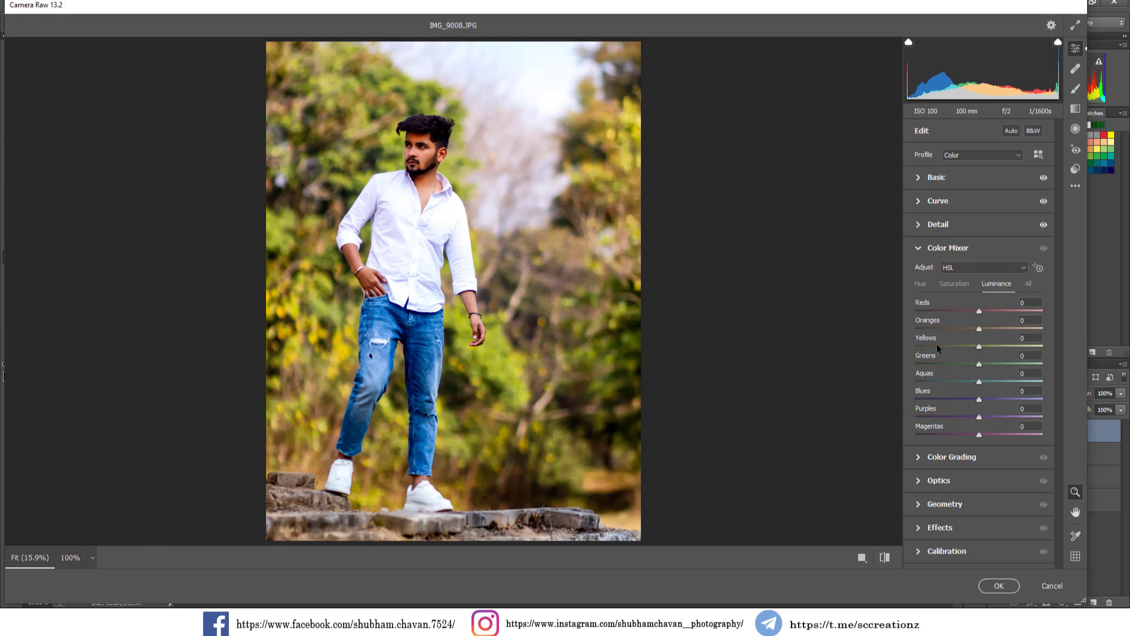
left_click(922, 282)
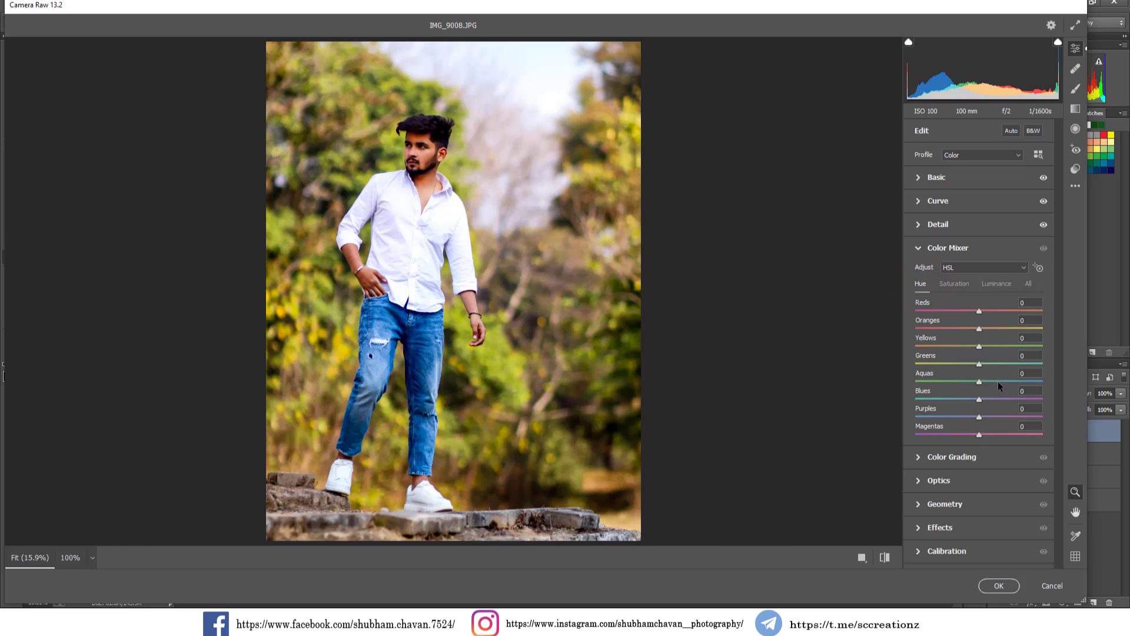
left_click_drag(973, 313, 970, 315)
left_click_drag(980, 324, 892, 362)
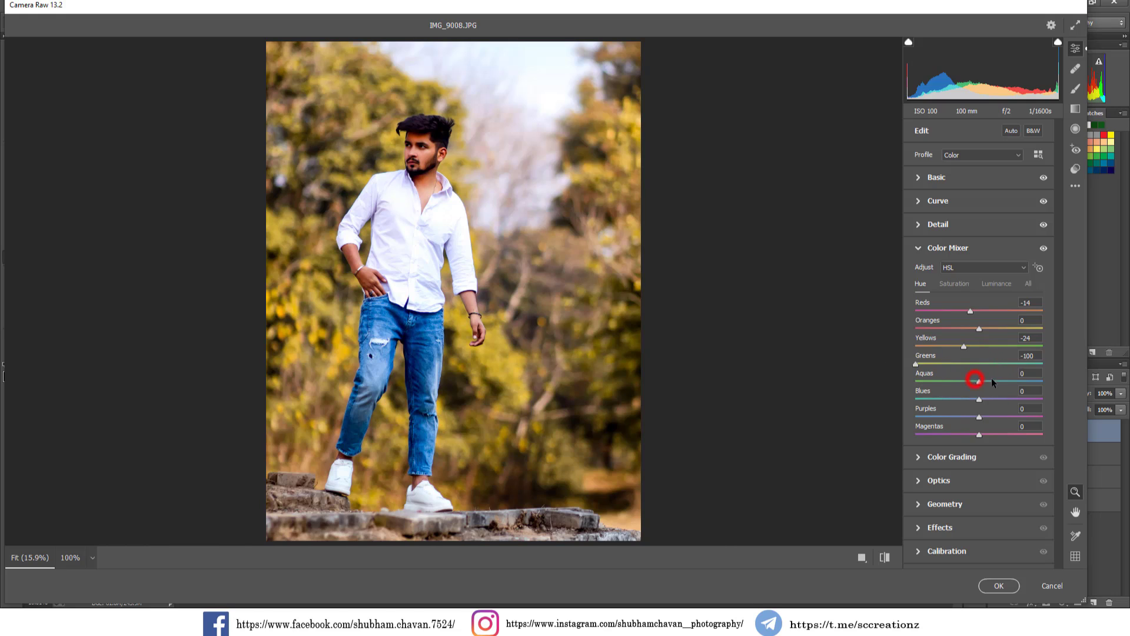
left_click_drag(992, 380, 991, 443)
Set Color Mixer saturation to reds +11, oranges -13, yellows -8, greens +21, aquas +43, blues +14, purples +9 and magentas +6
left_click(955, 284)
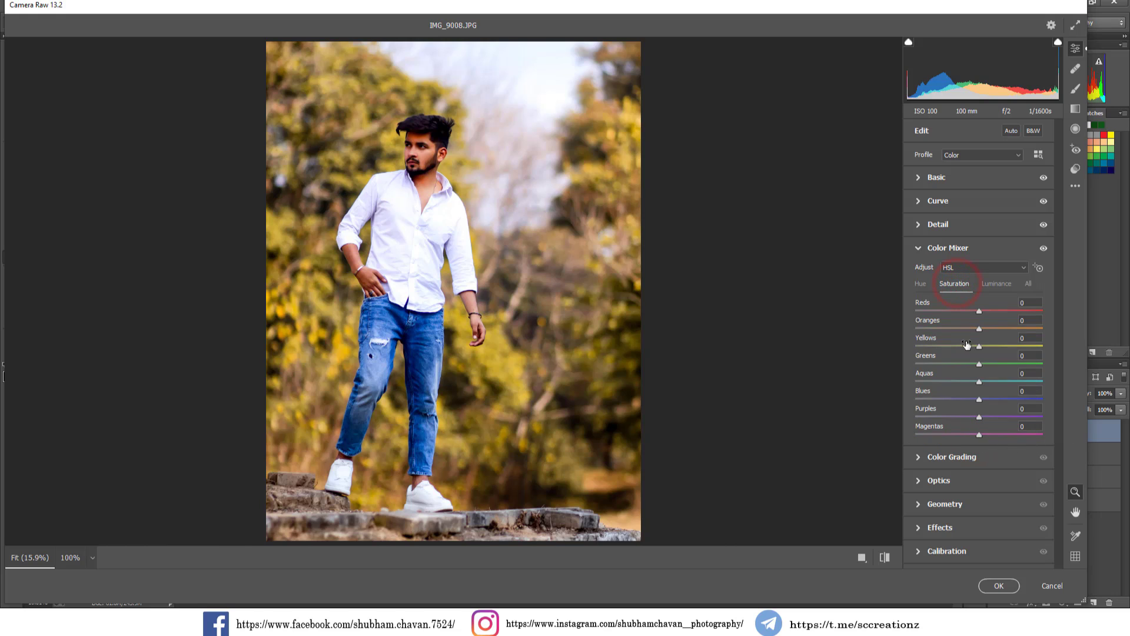
left_click_drag(979, 311, 959, 333)
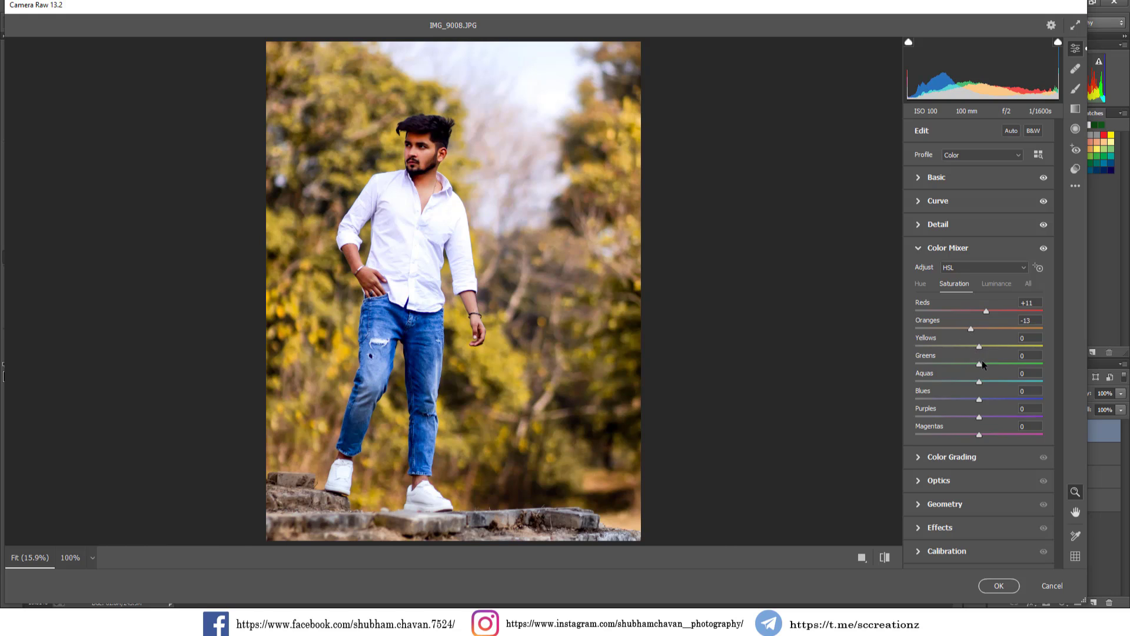
left_click_drag(979, 349, 1003, 372)
left_click_drag(996, 373, 995, 372)
left_click_drag(979, 380, 1008, 386)
left_click_drag(985, 398, 993, 435)
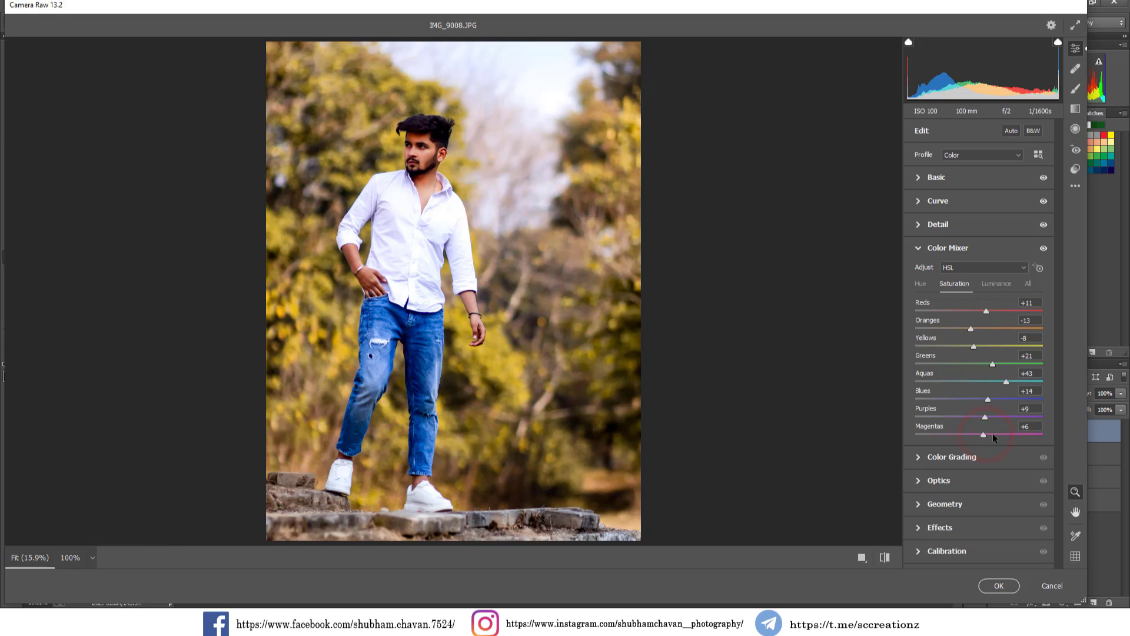
Set Color Mixer luminance to +9 for reds and +25 for oranges, checking the skin tone close up on the face
left_click(997, 284)
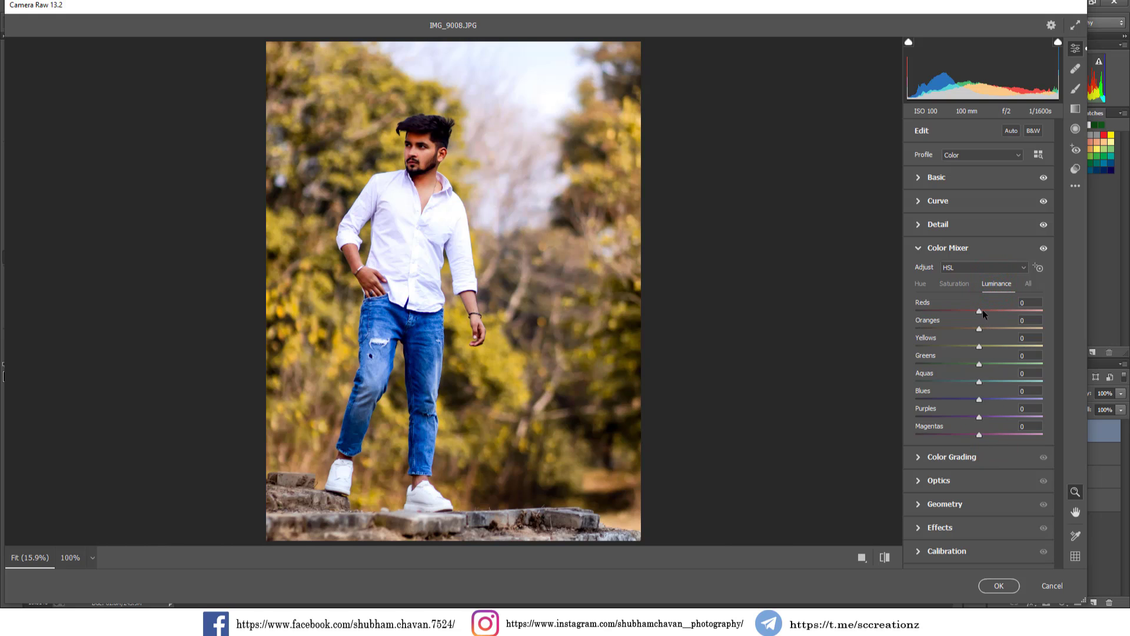
left_click_drag(983, 310, 992, 332)
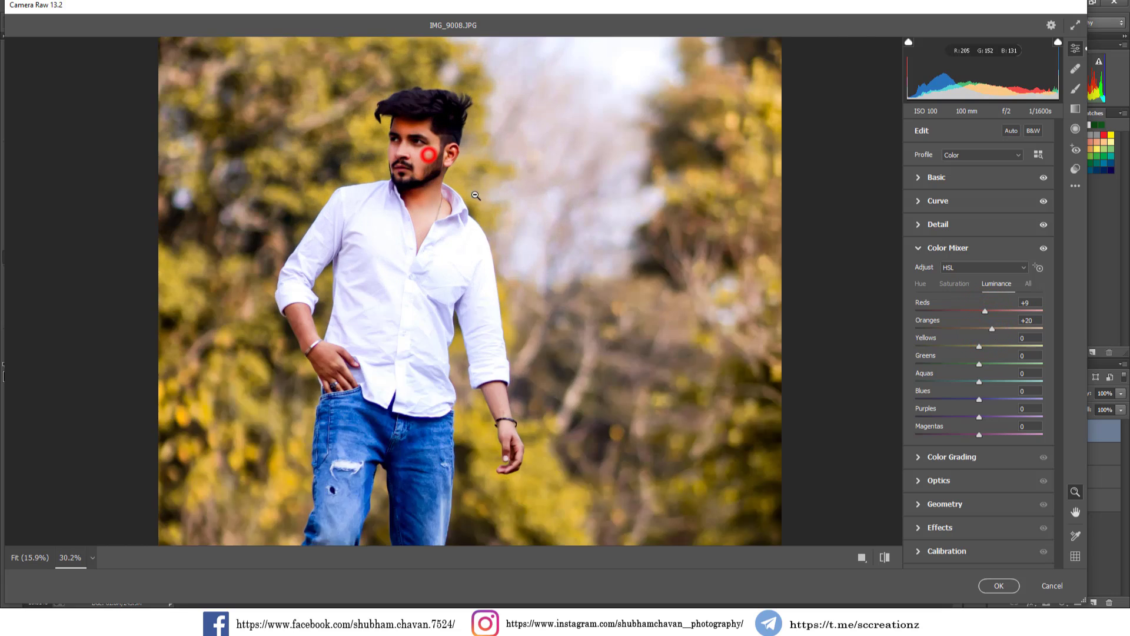
left_click(436, 148)
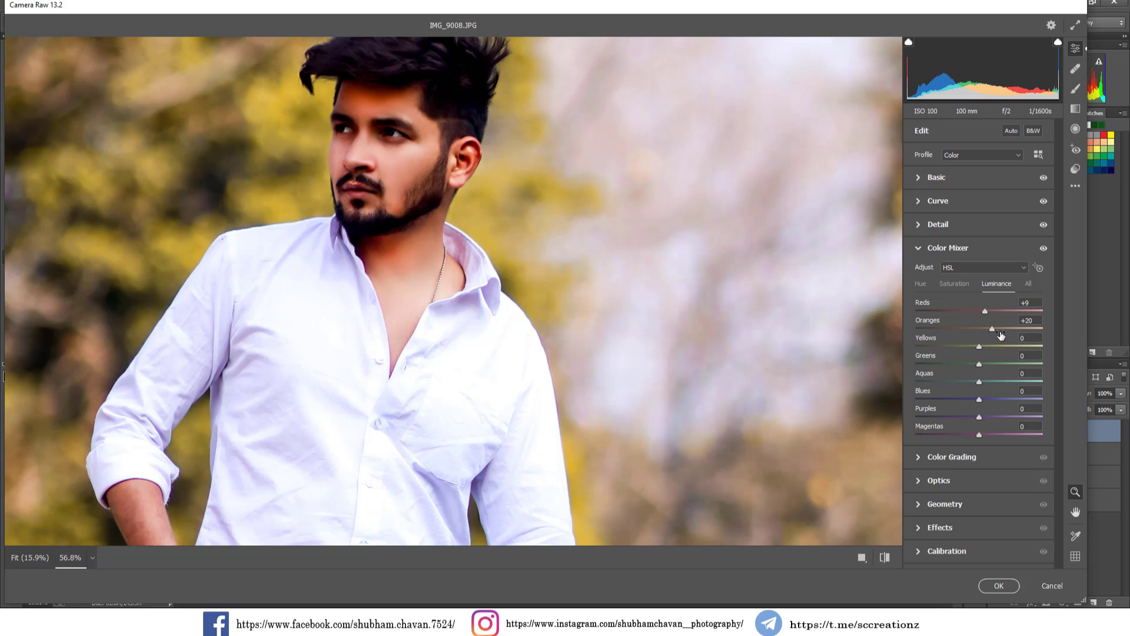
left_click_drag(993, 329, 998, 330)
right_click(437, 85)
left_click(440, 94)
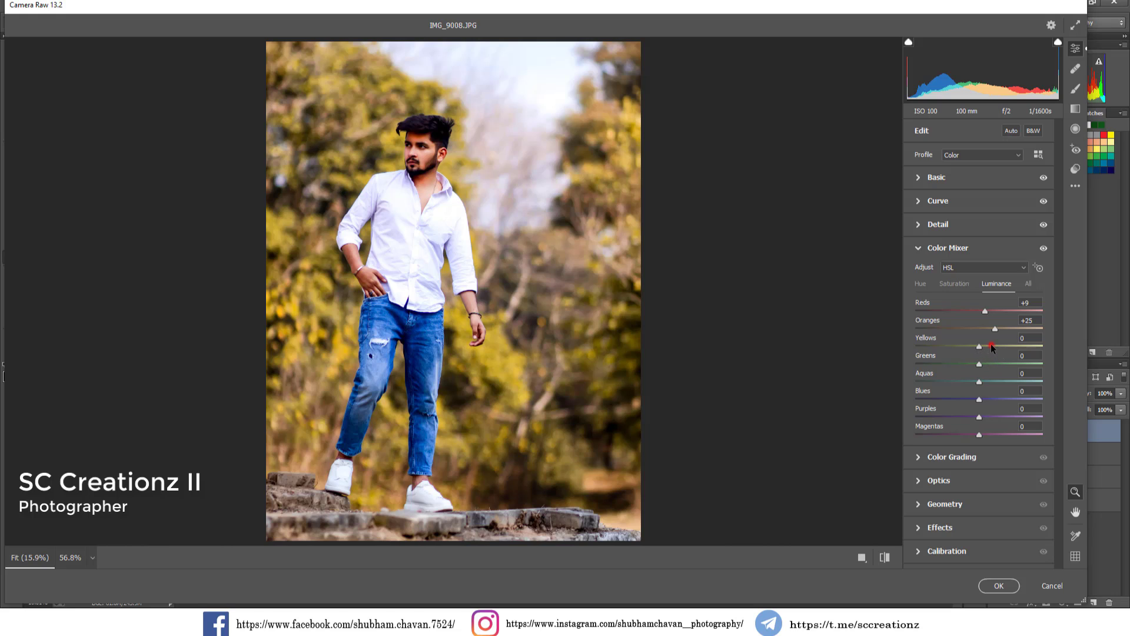
Set Color Mixer luminance to yellows +19, greens -6, aquas -19 and blues -9, and adjust the purples and magentas
left_click(991, 347)
left_click(993, 364)
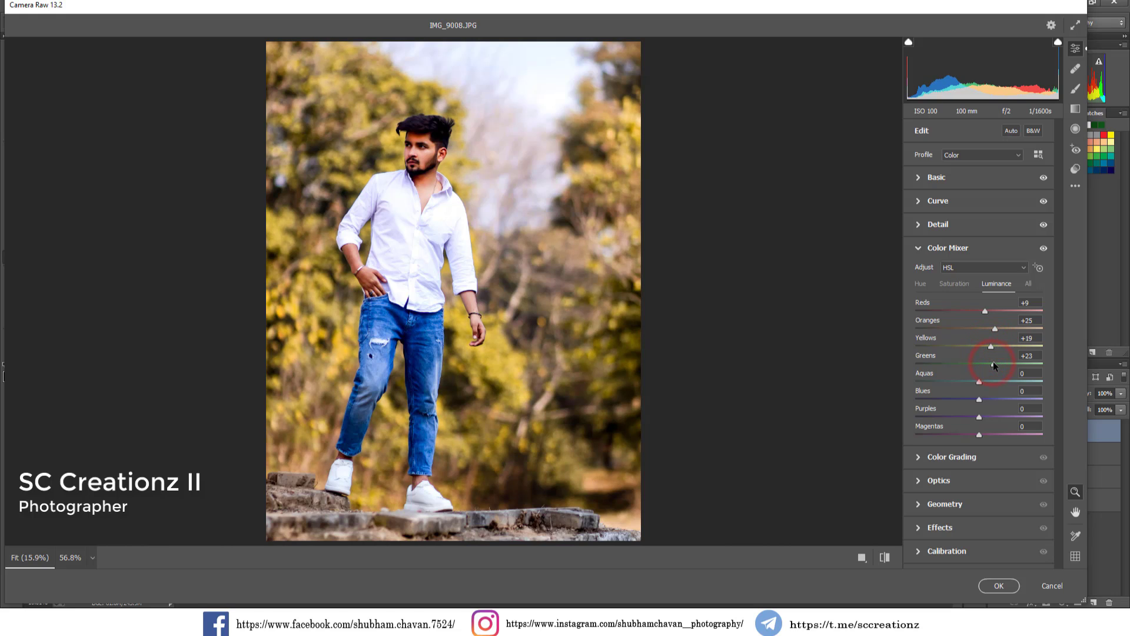
left_click_drag(994, 361, 968, 381)
left_click(973, 399)
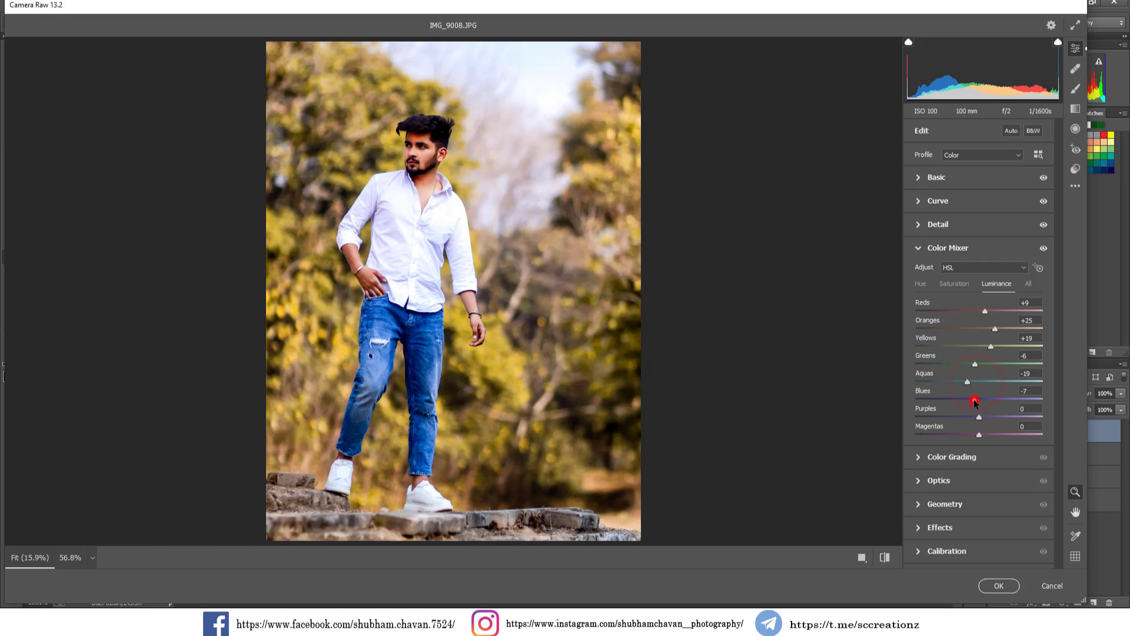
left_click(991, 419)
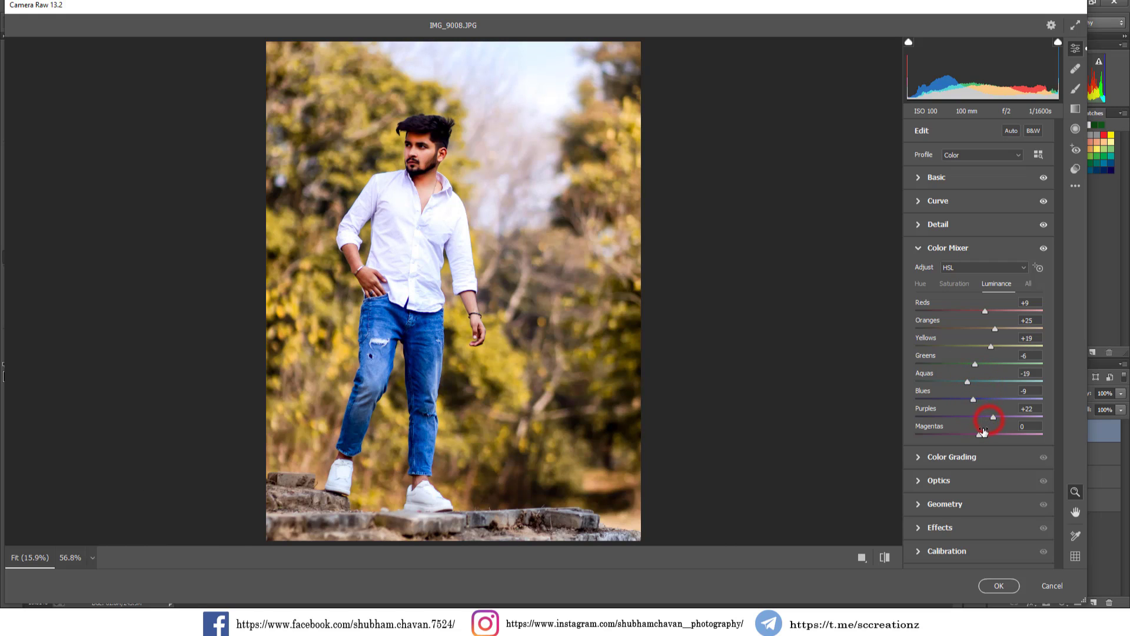
left_click_drag(987, 415, 974, 437)
Color grade the highlights with hue 253 and saturation 10, and set blending to 100 and balance to -31
left_click(918, 457)
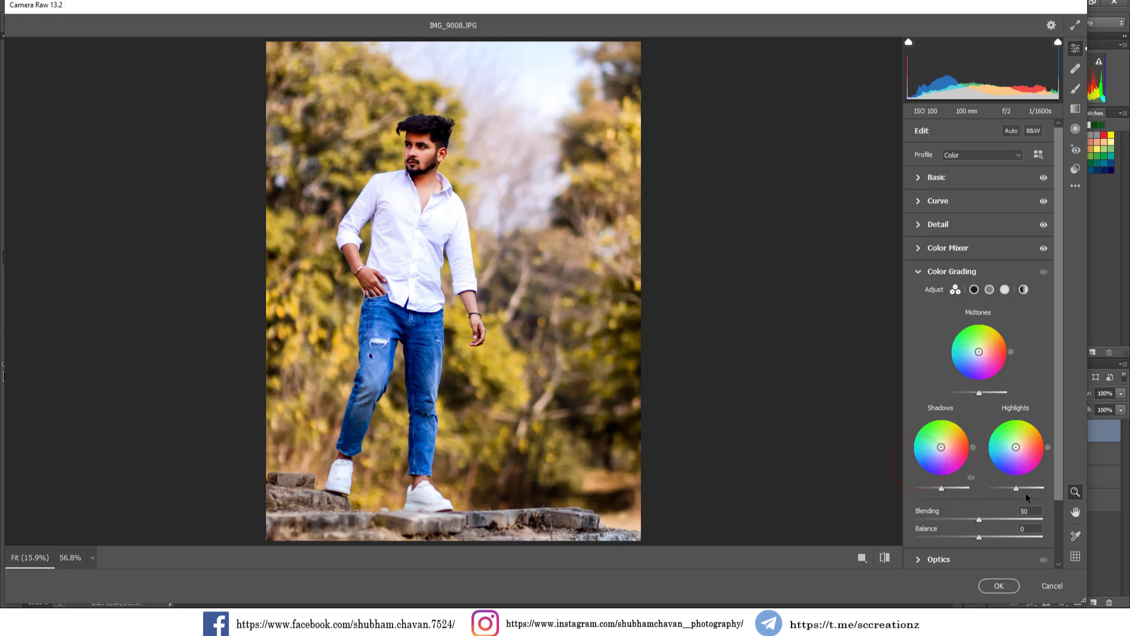
left_click(1005, 289)
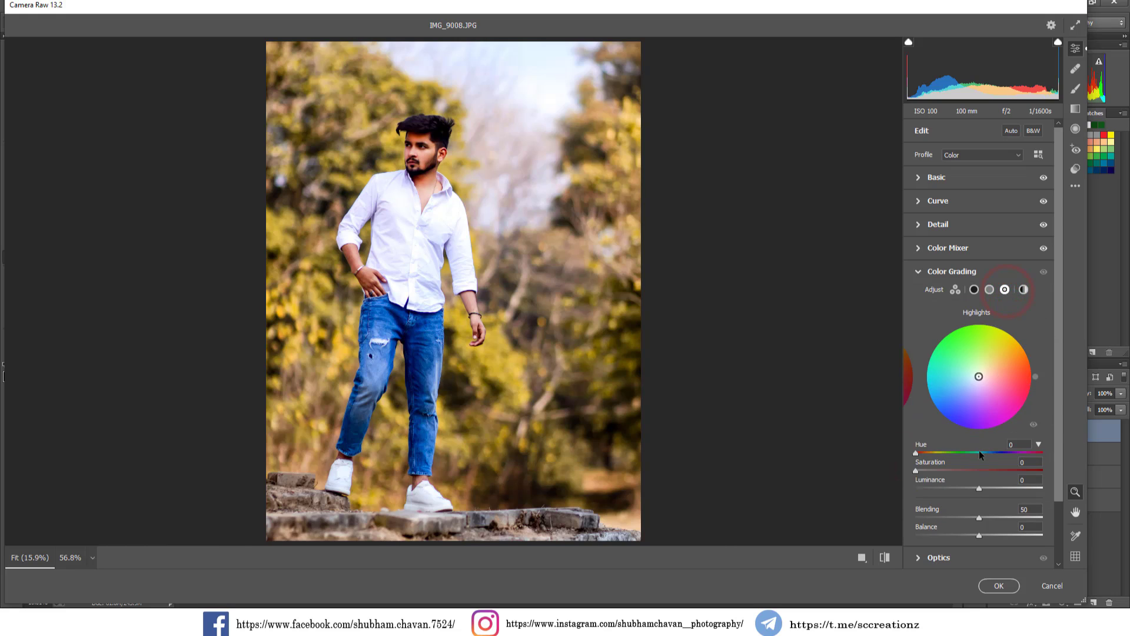
left_click(1019, 443)
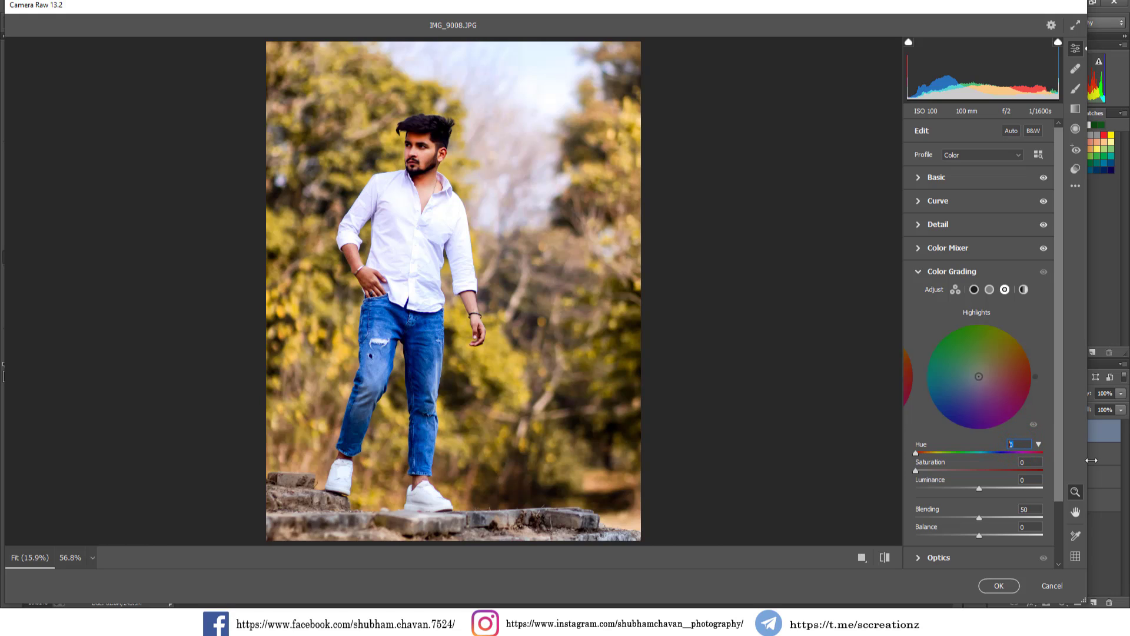
type("253")
type("10")
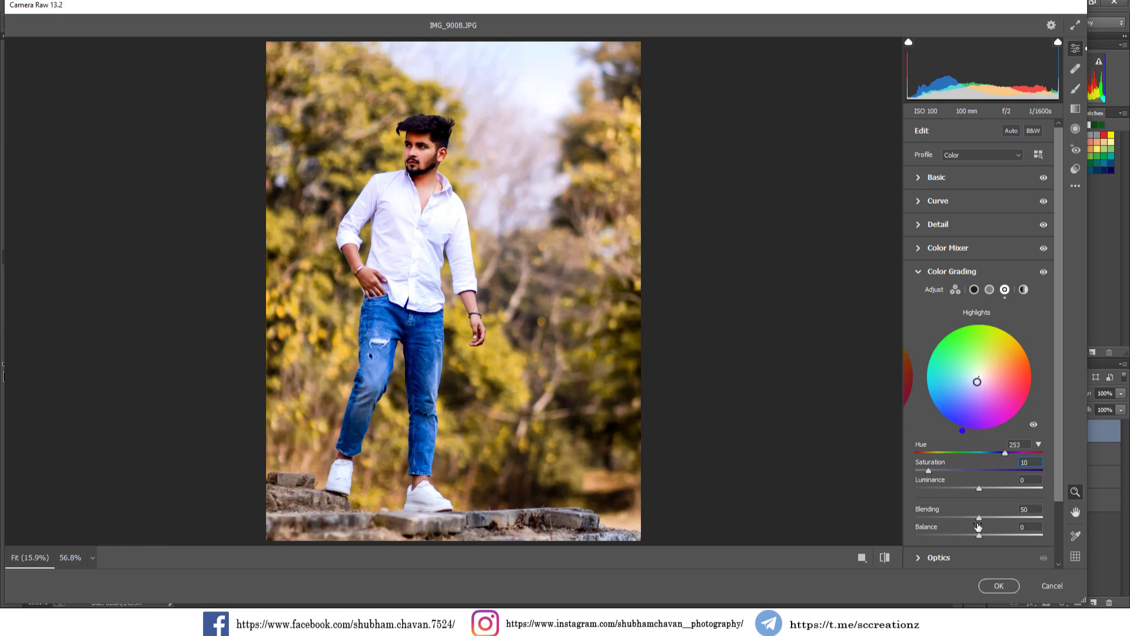
double_click(987, 518)
scroll(948, 529, "down", 3)
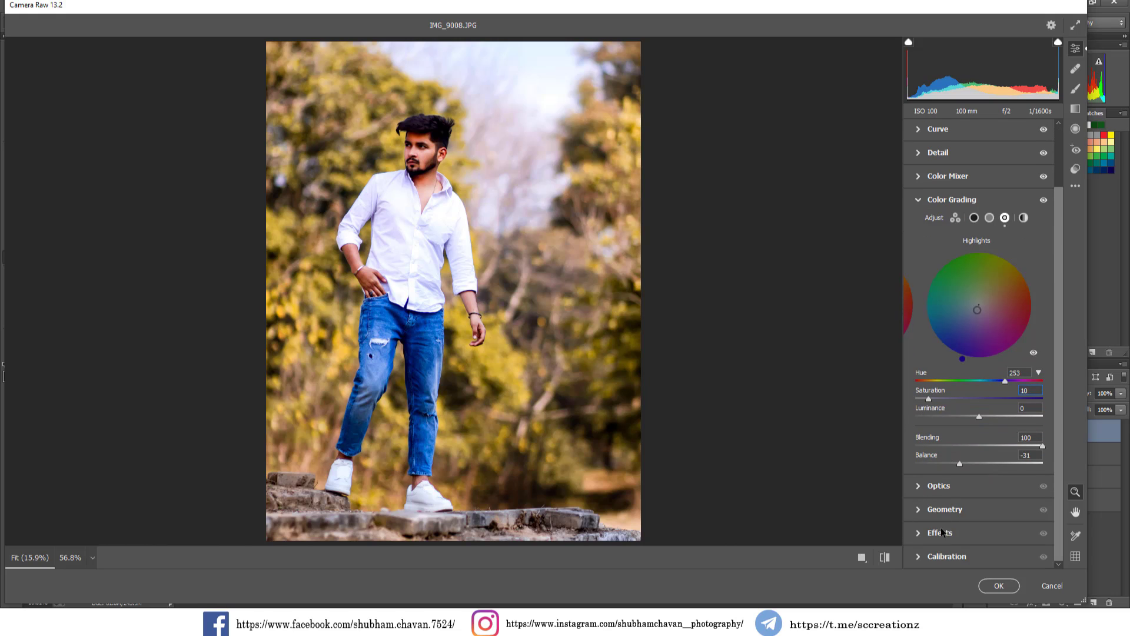
Darken the photo's edges with a vignetting value of -18 in the Effects adjustments
left_click(920, 535)
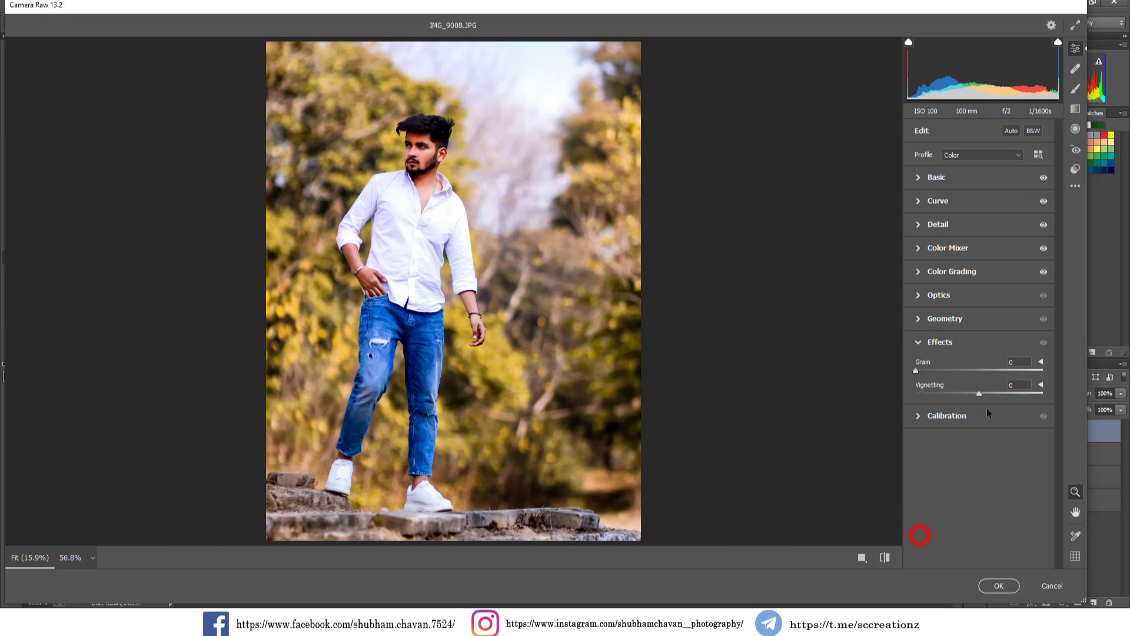
left_click_drag(977, 396, 968, 396)
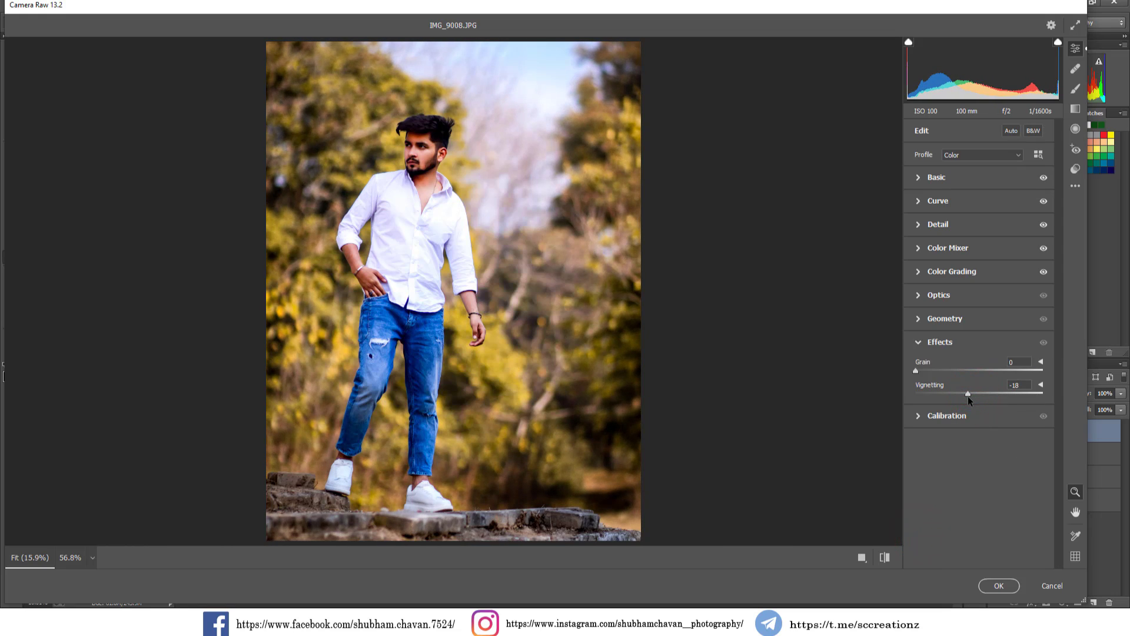
Set the blue primary to hue -4 and saturation -3 in the Calibration adjustments
left_click(939, 416)
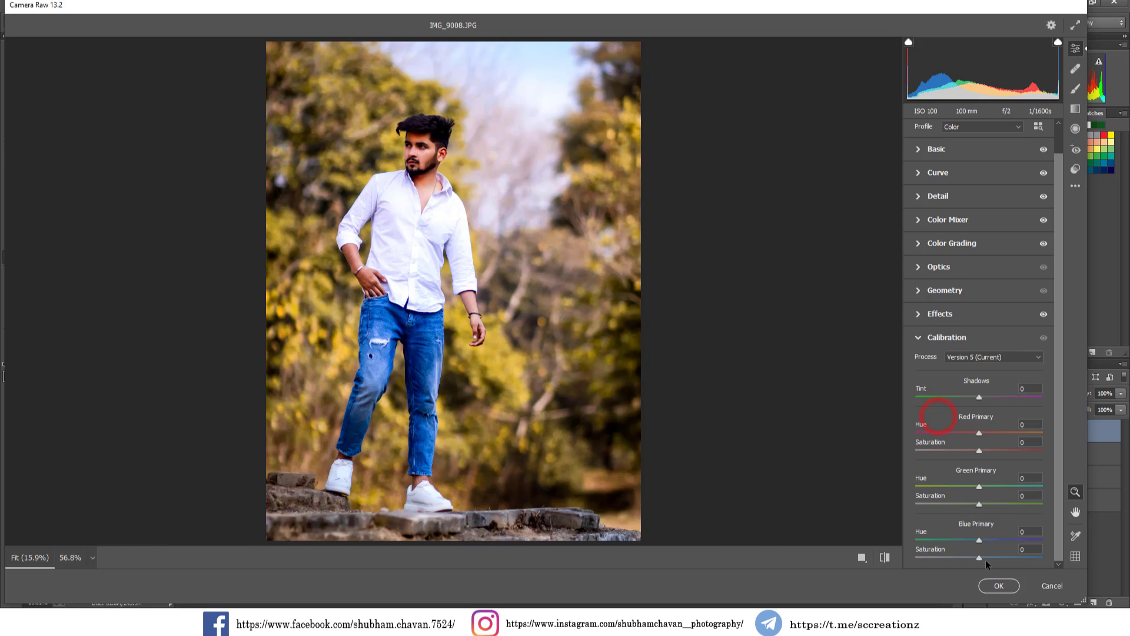
left_click_drag(997, 555, 949, 541)
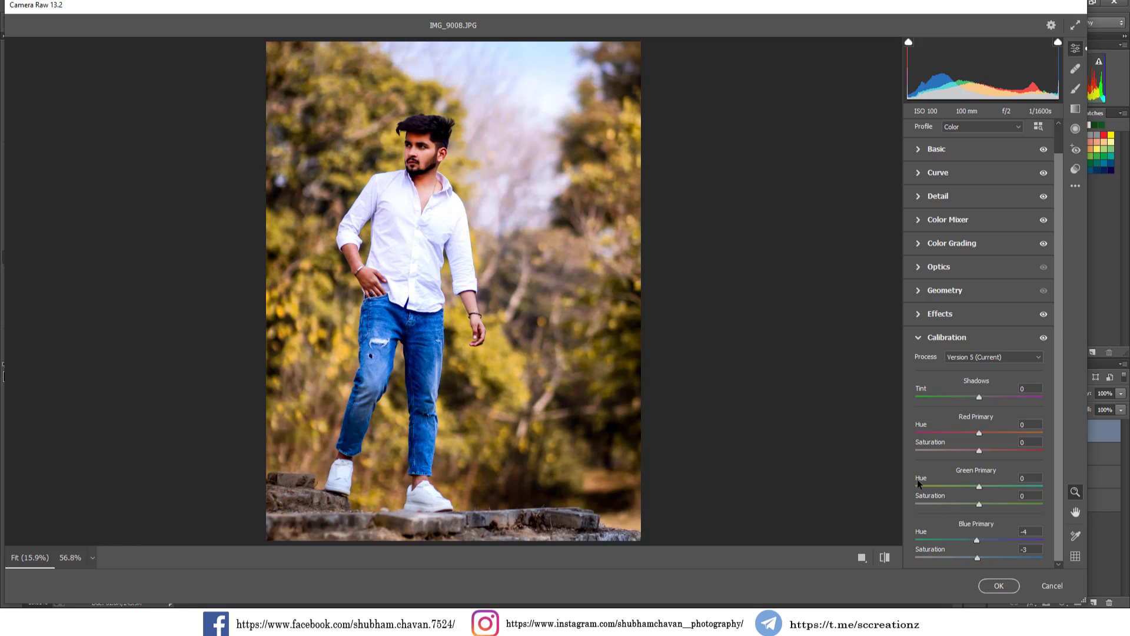
Paint a new adjustment brush selection of size 4 over the man's forehead
left_click_drag(467, 164, 647, 195)
left_click_drag(360, 103, 659, 204)
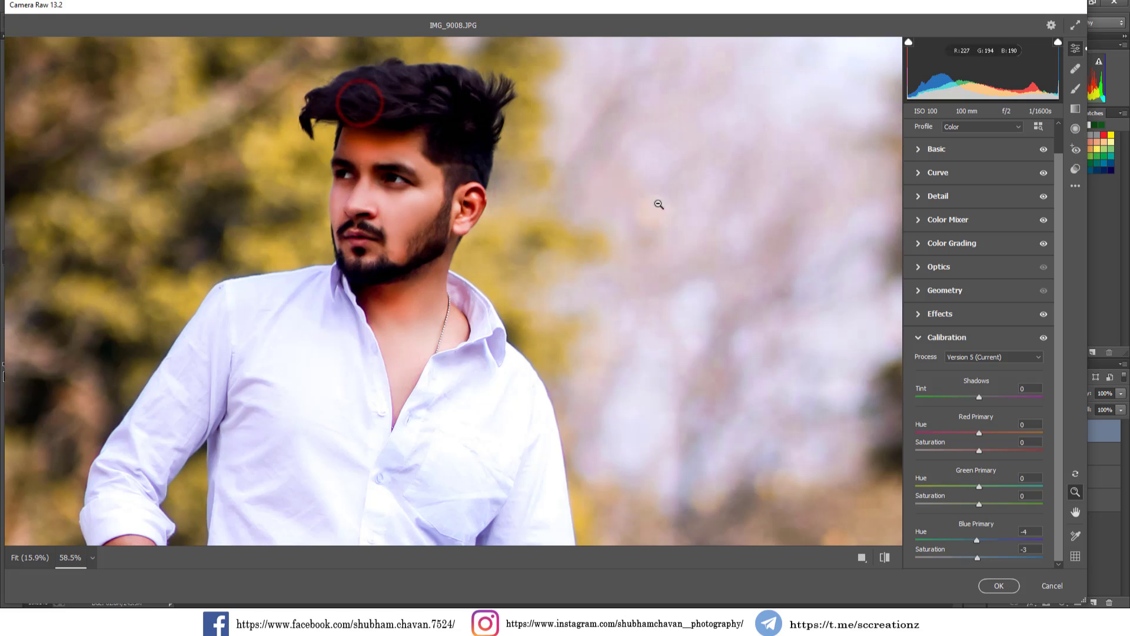
left_click(1073, 90)
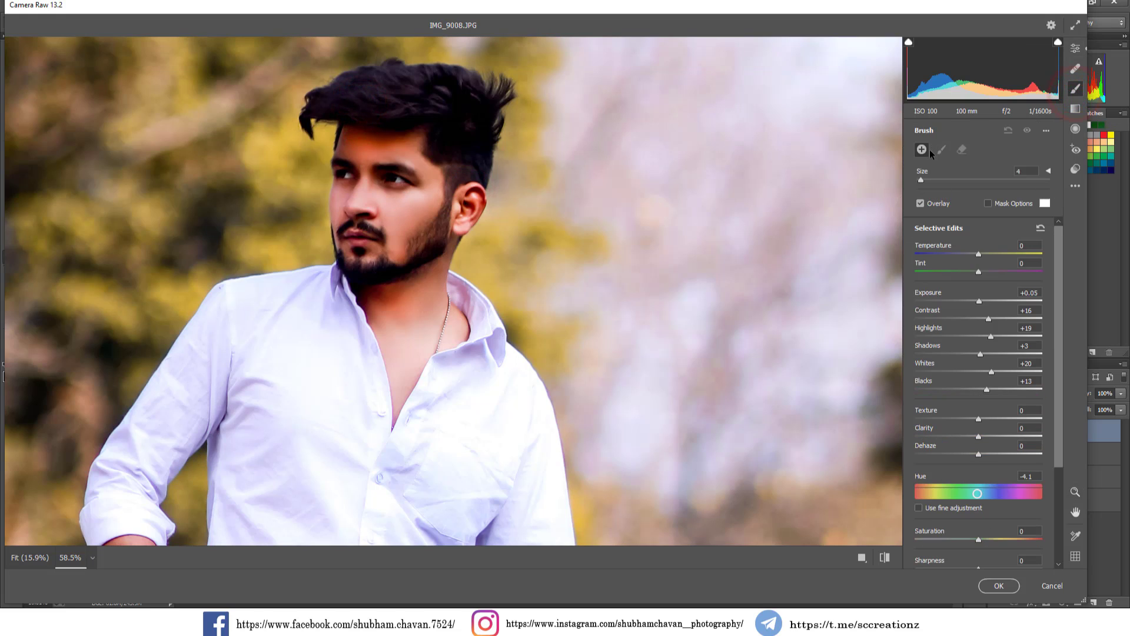
left_click(396, 147)
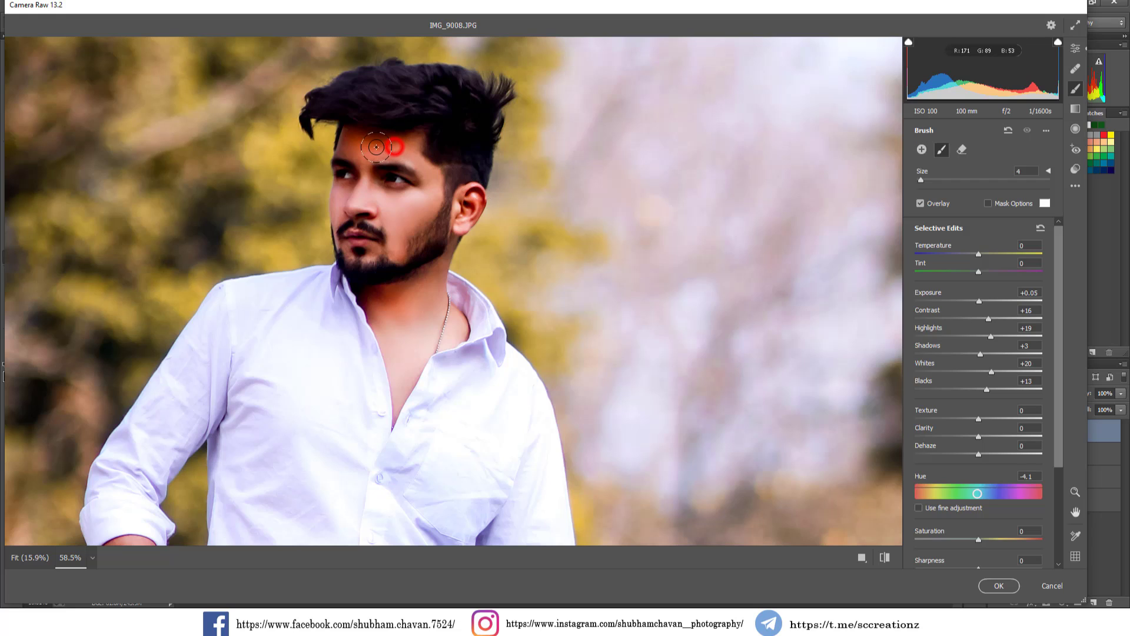
mouse_move(376, 148)
left_mouse_down()
mouse_move(409, 153)
mouse_move(398, 131)
mouse_move(361, 150)
left_mouse_up()
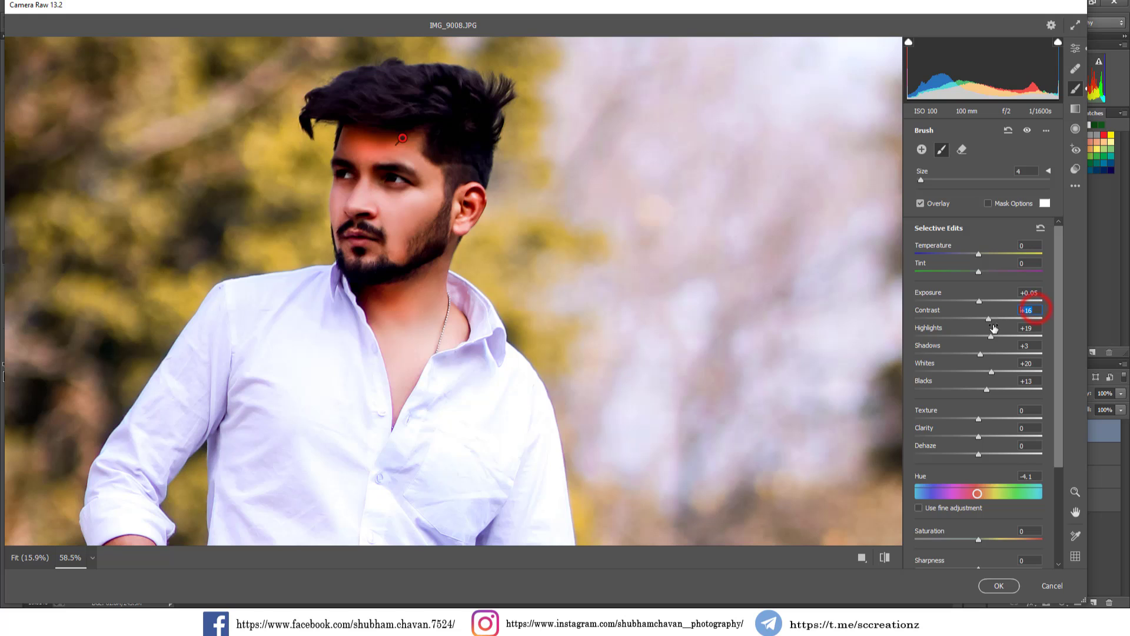
Reset the forehead brush's contrast, highlights, shadows, whites and blacks to 0
double_click(1039, 330)
type("0")
double_click(1035, 347)
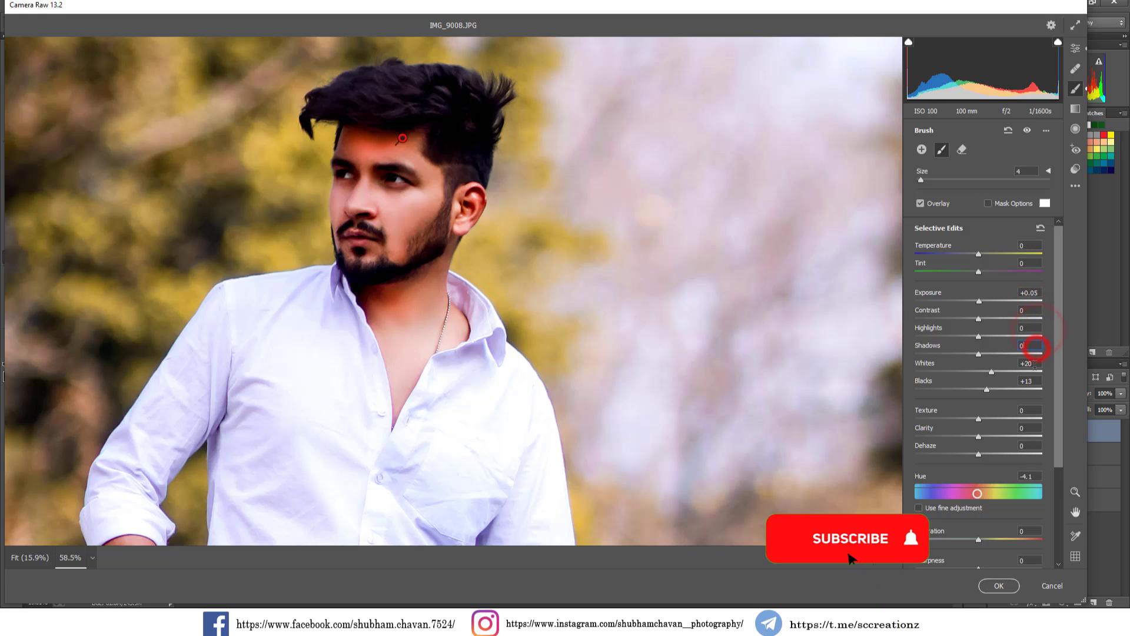
type("0")
double_click(1035, 366)
type("0")
left_click(1036, 388)
double_click(1030, 381)
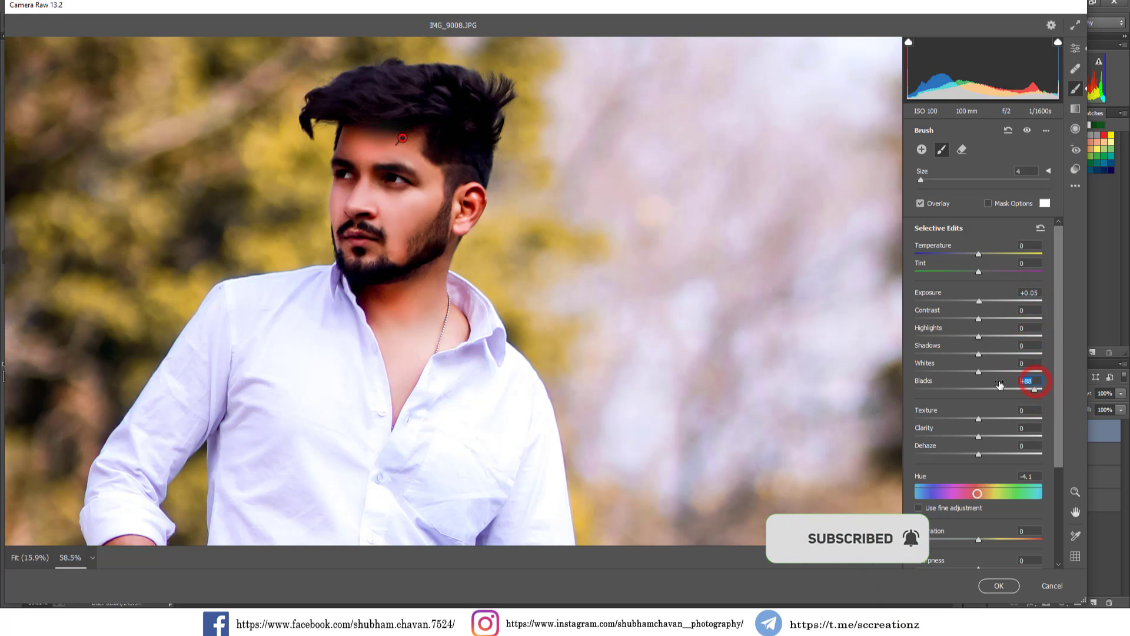
type("0")
Set the brush to whites +51, blacks +62 and saturation -20, and paint more of the forehead, reducing the size to 3
mouse_move(1007, 390)
left_mouse_down()
mouse_move(1022, 394)
mouse_move(1023, 375)
left_mouse_up()
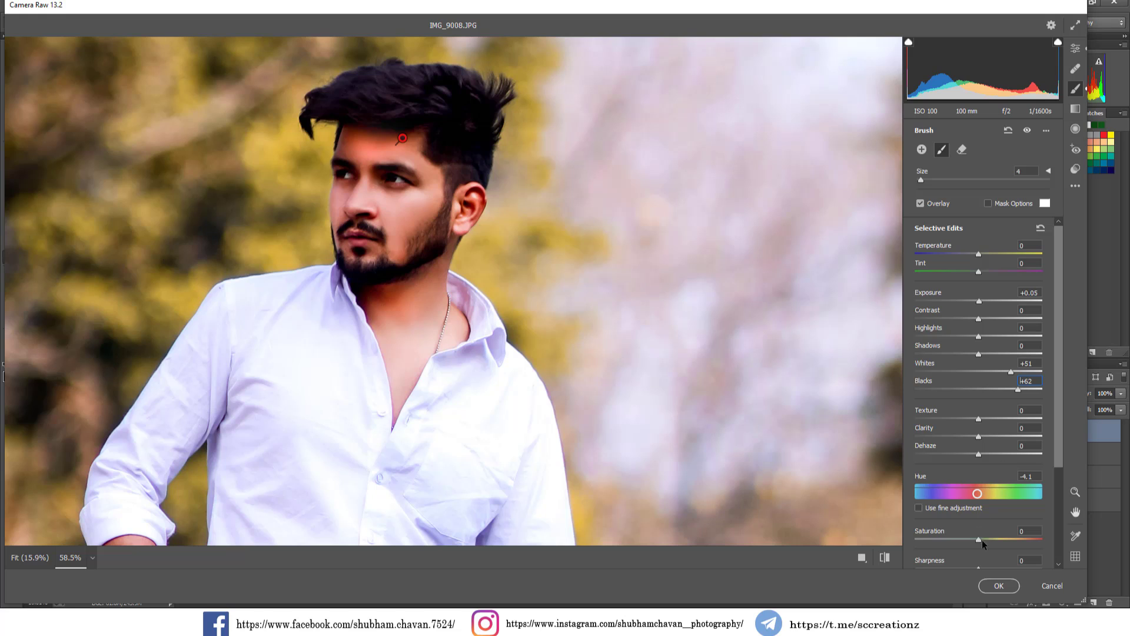
left_click_drag(978, 540, 964, 542)
left_click(348, 142)
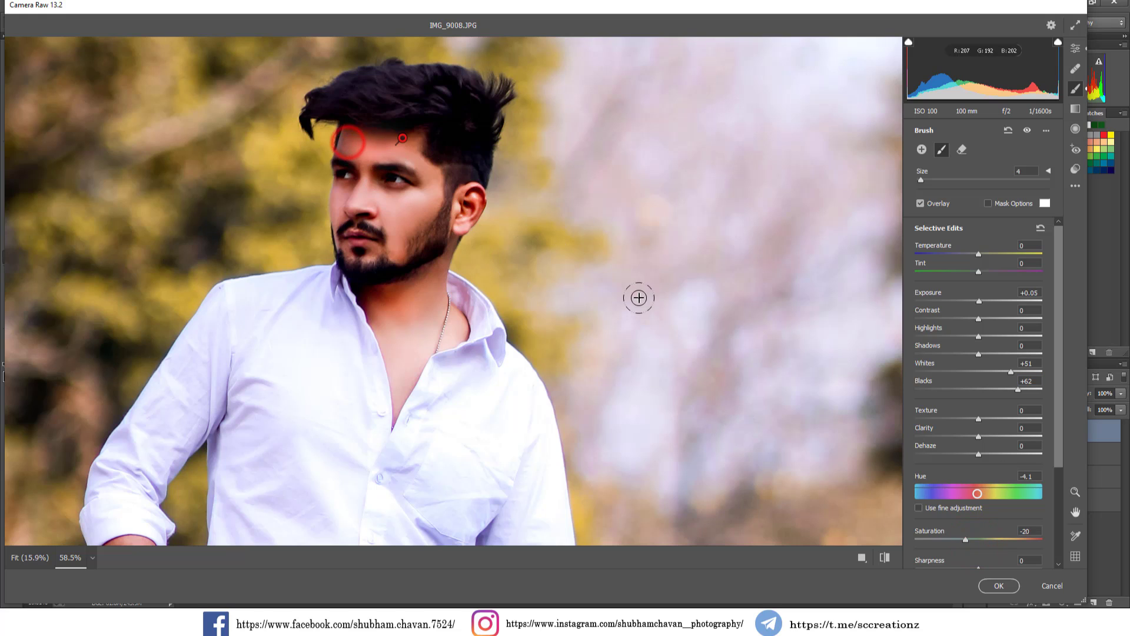
left_click(382, 135)
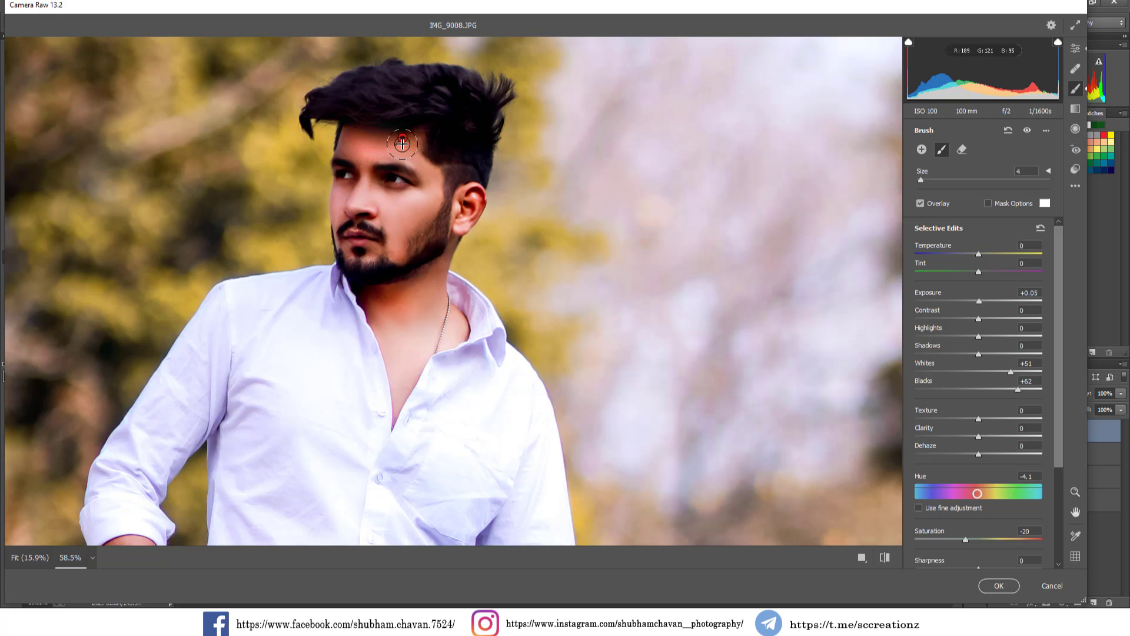
key("bracketleft")
left_click(378, 137)
Set the forehead brush to whites +44, blacks +45 and clarity +12, compare before and after, and apply the Camera Raw Filter
left_click_drag(1019, 390, 1007, 372)
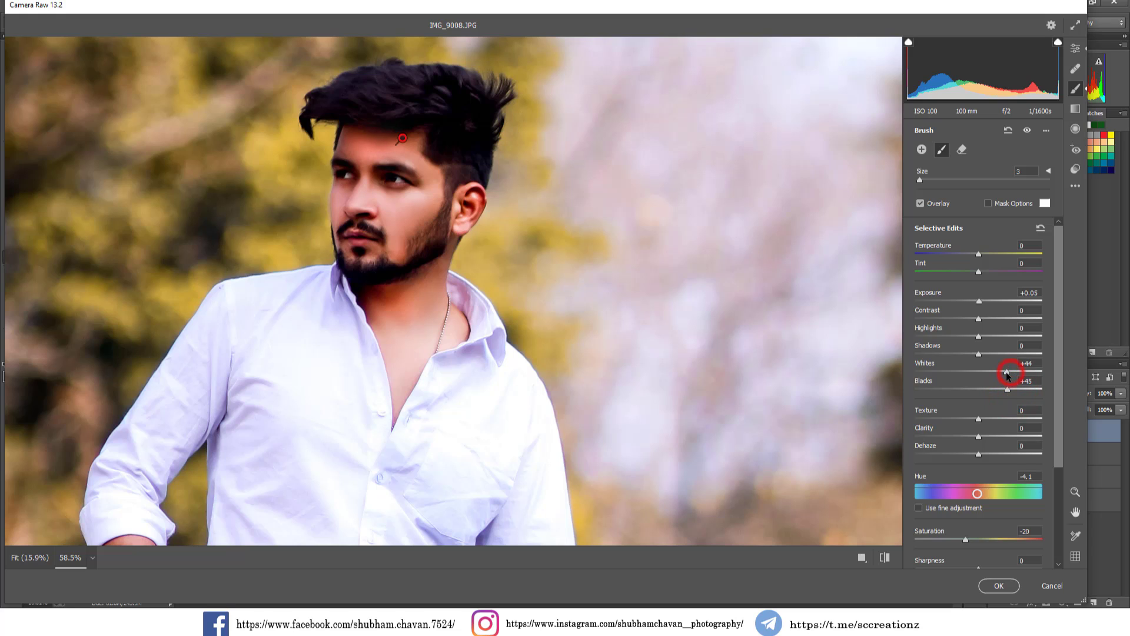
left_click(987, 436)
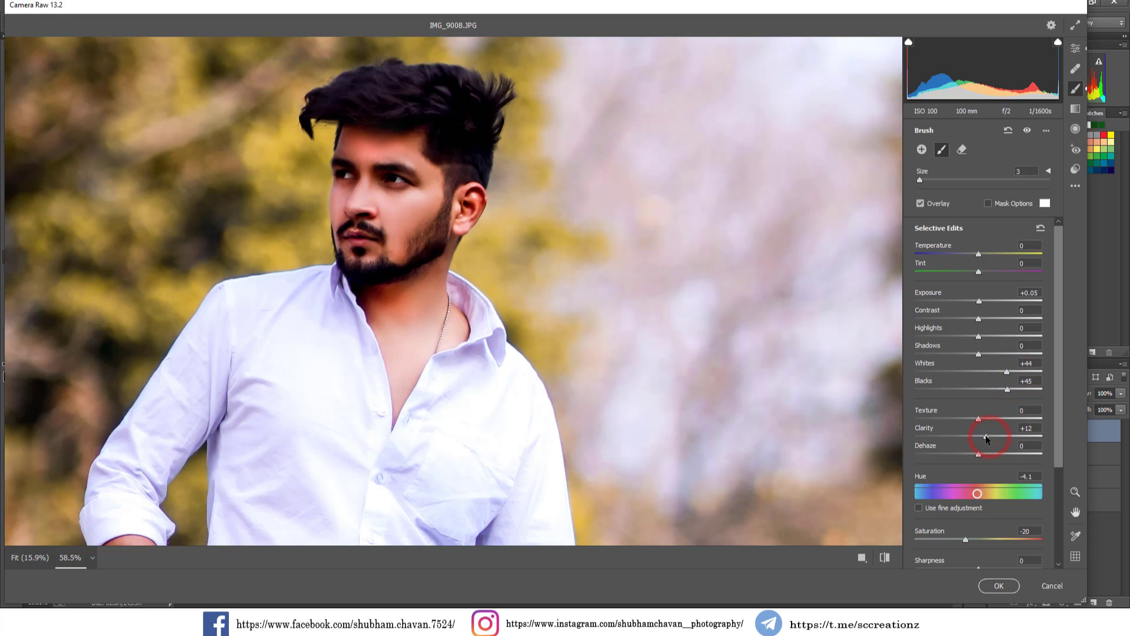
left_click(863, 559)
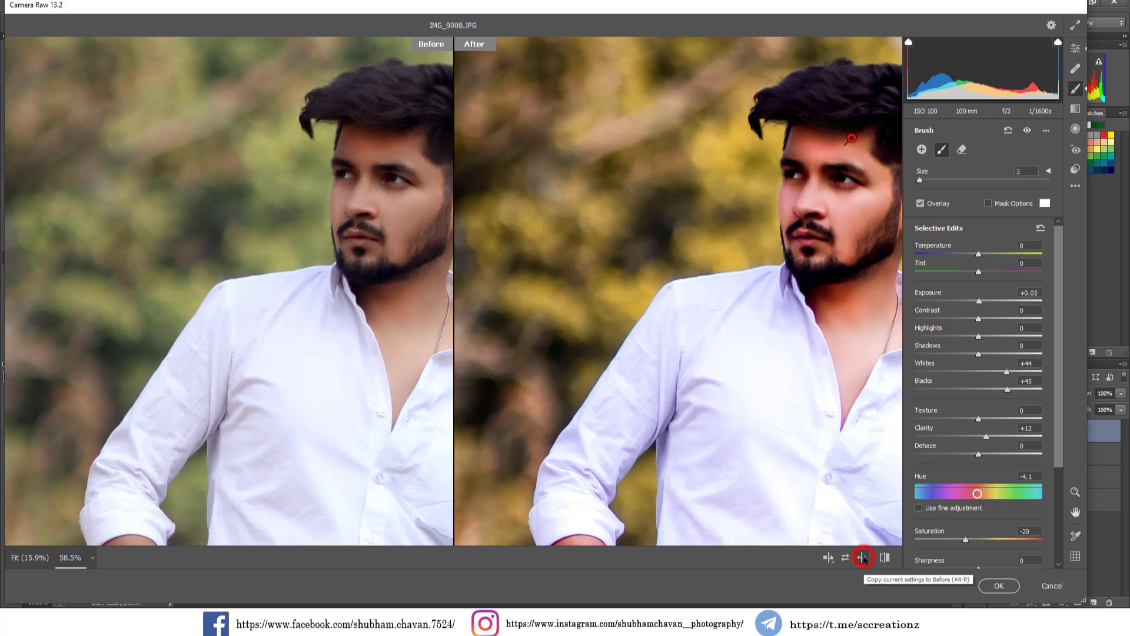
left_click(1008, 586)
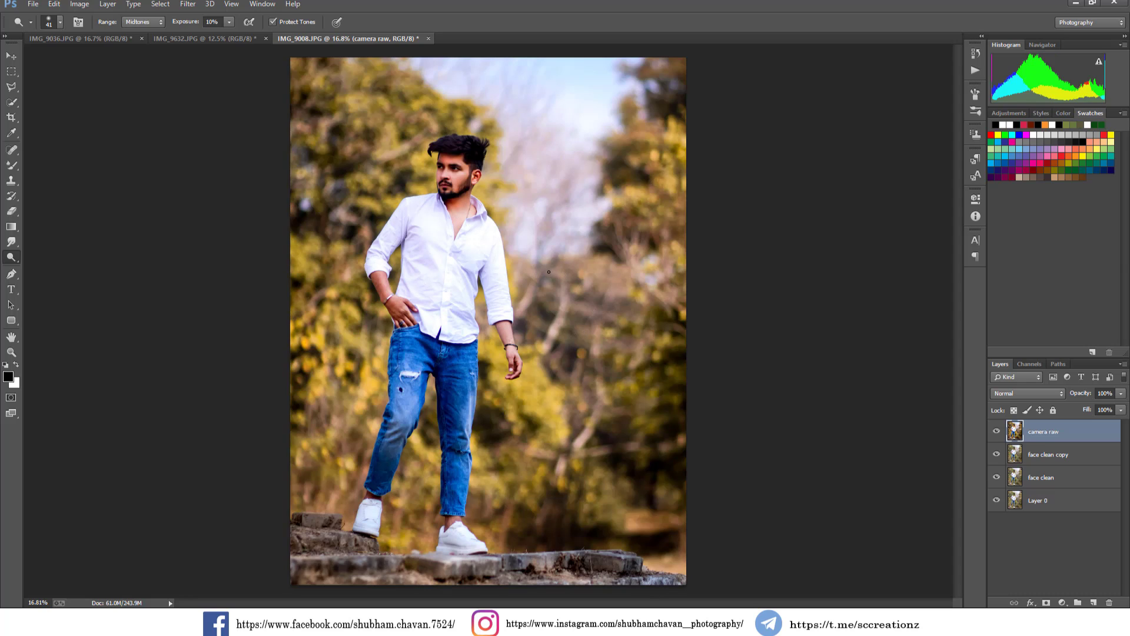
Compare the portrait with and without the color grading, both in full and close up on the face
key("ctrl+z")
key("ctrl+z")
scroll(479, 130, "up", 5)
key("ctrl+z")
key("ctrl+z")
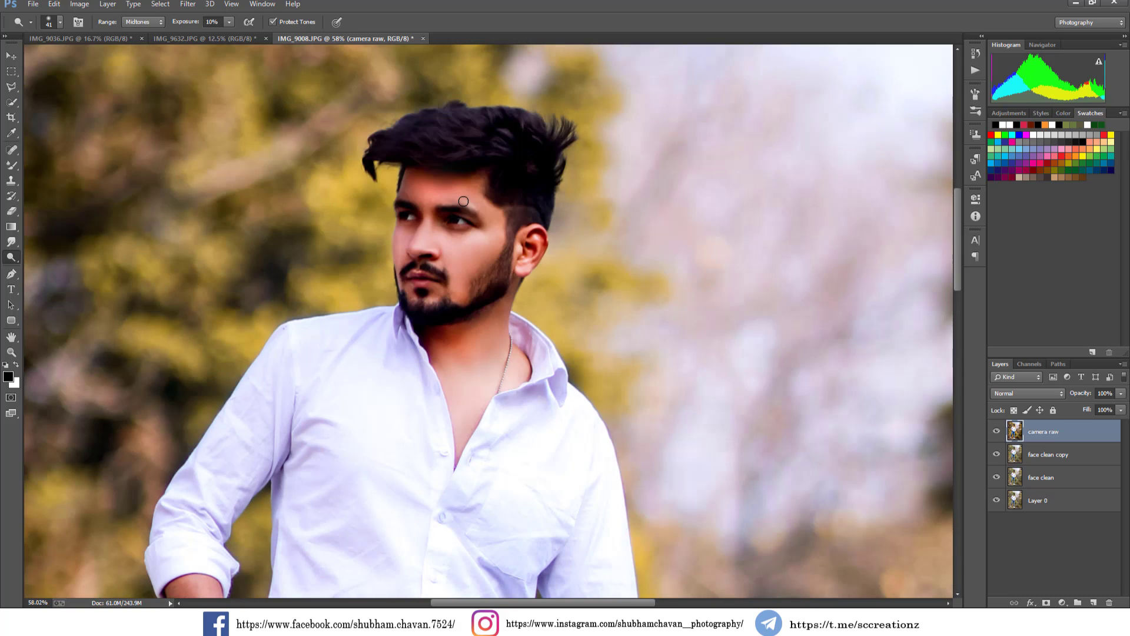
scroll(464, 201, "down", 5)
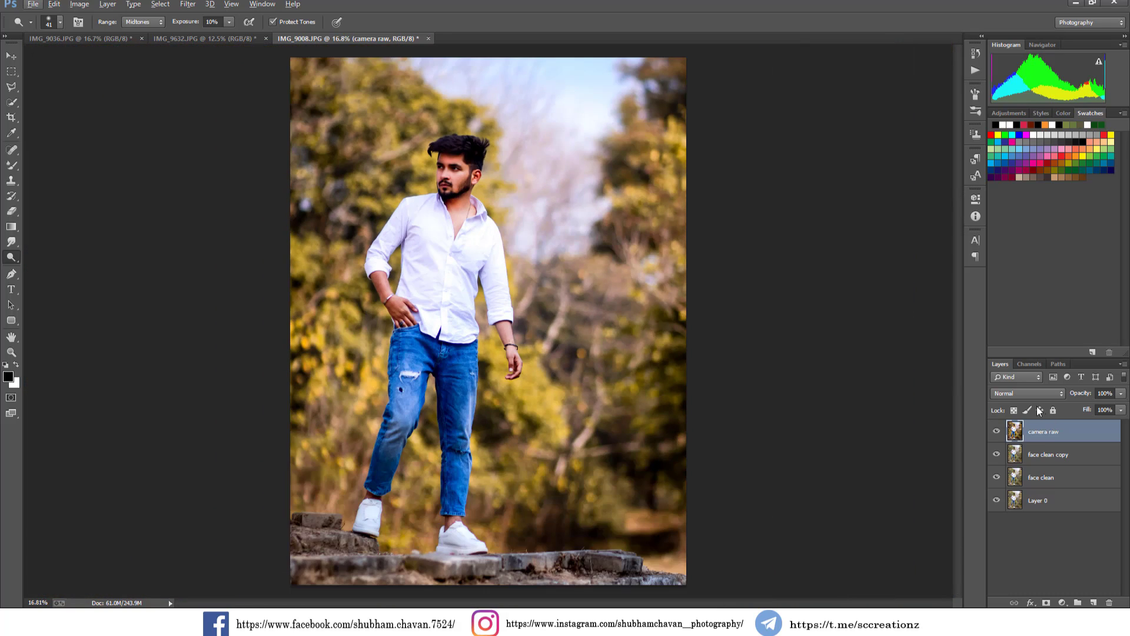
left_click(996, 433)
left_click(995, 432)
Apply the last-used Camera Raw Filter settings to IMG_9632.JPG and compare the graded photo with its original
left_click(188, 38)
left_click(188, 4)
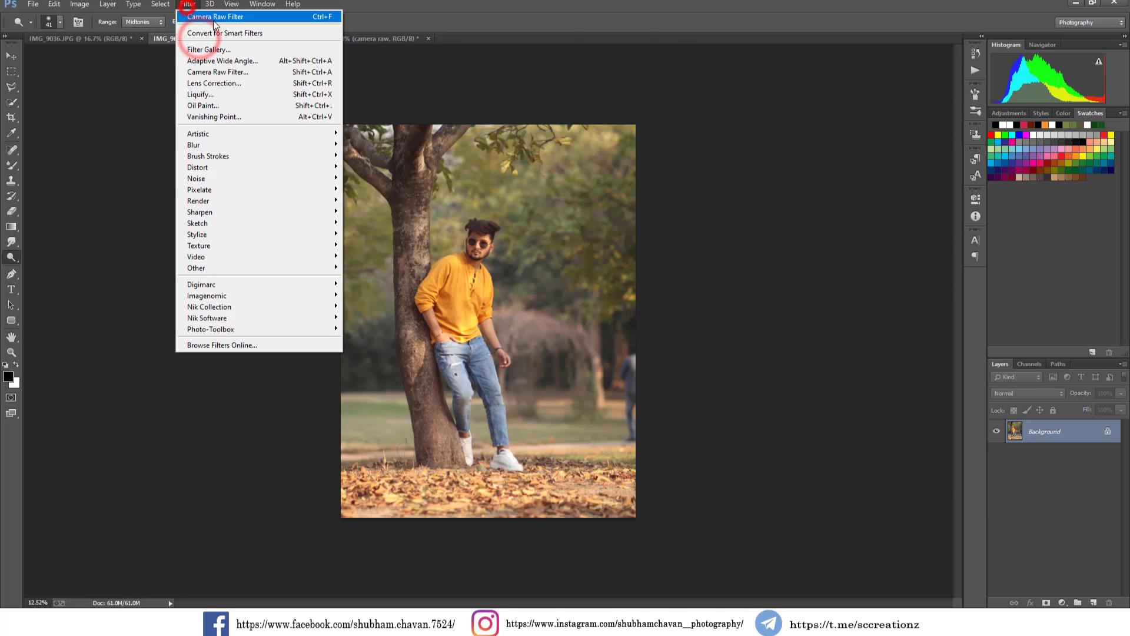
left_click(216, 24)
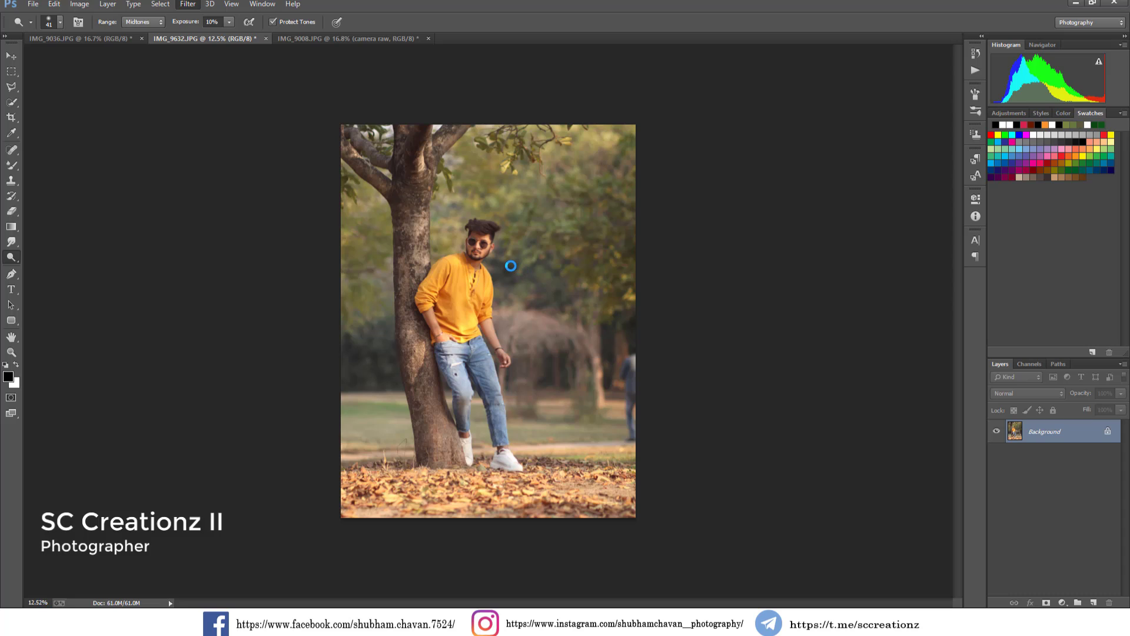
key("ctrl+plus")
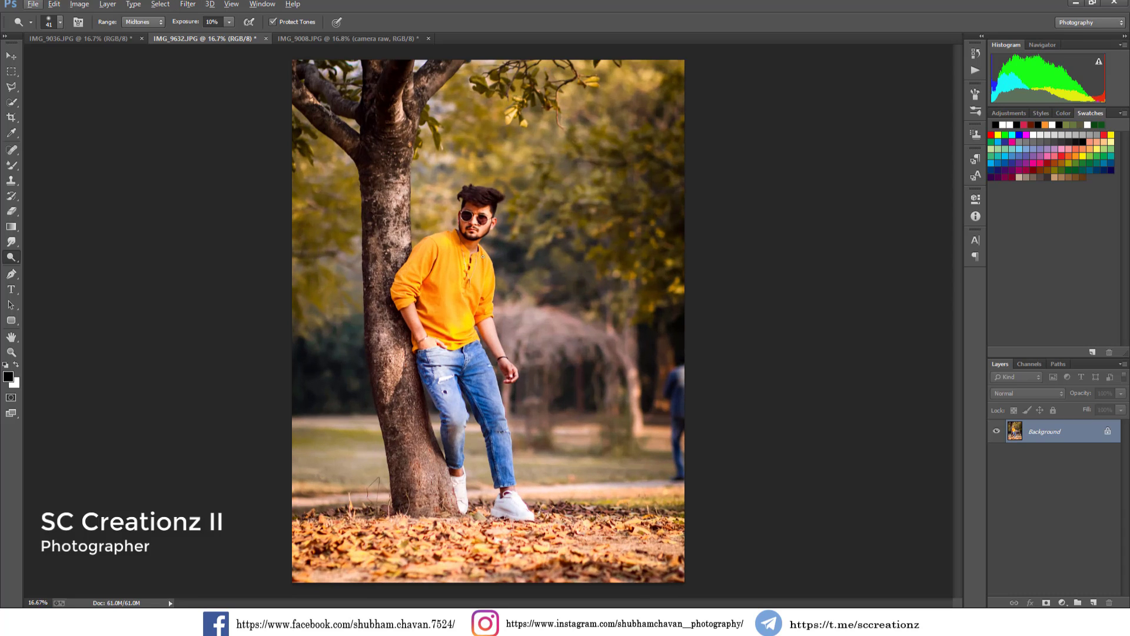
scroll(483, 256, "up", 6)
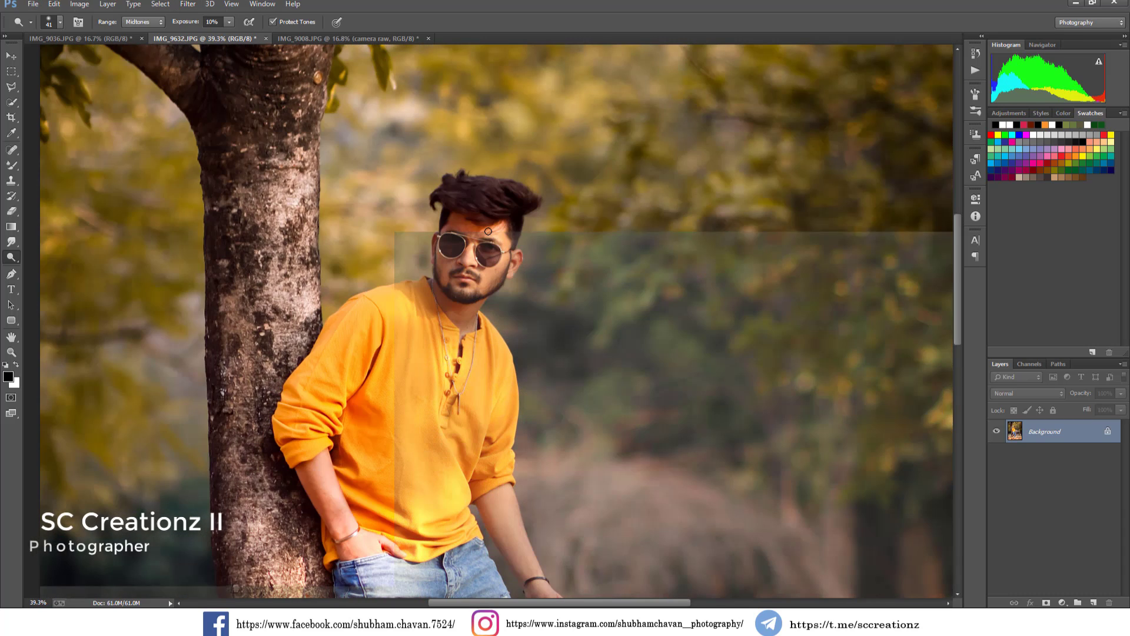
key("ctrl+0")
key("ctrl+z")
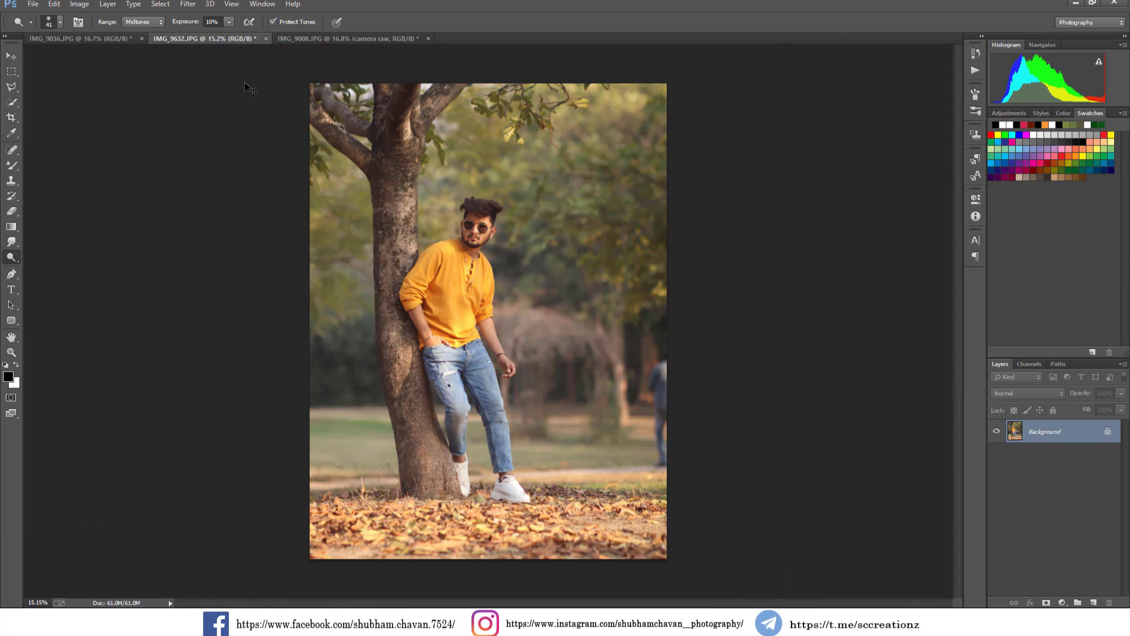
key("ctrl+z")
Apply the last-used Camera Raw Filter settings to IMG_9036.JPG and compare the graded photo with its original
left_click(118, 39)
left_click(187, 5)
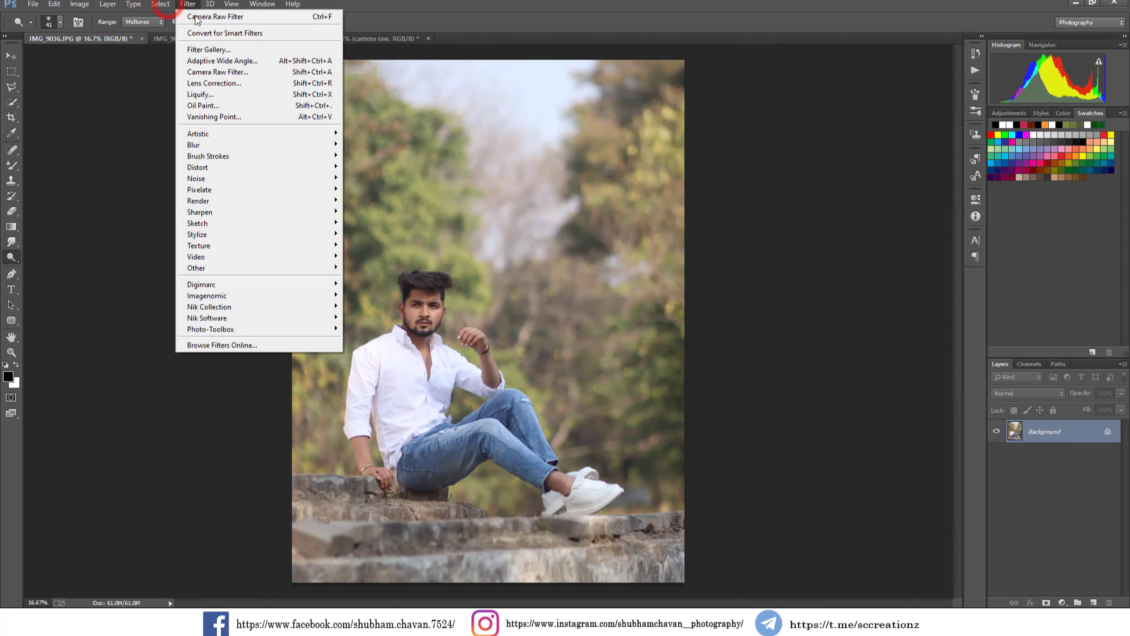
left_click(191, 6)
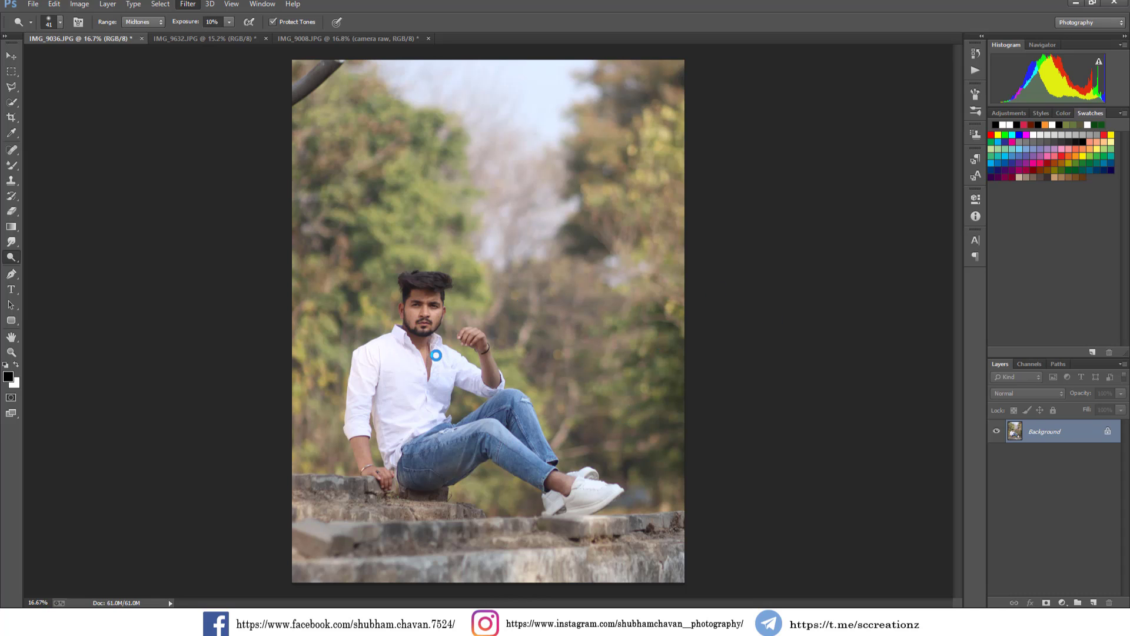
key("ctrl+z")
key("ctrl+z")
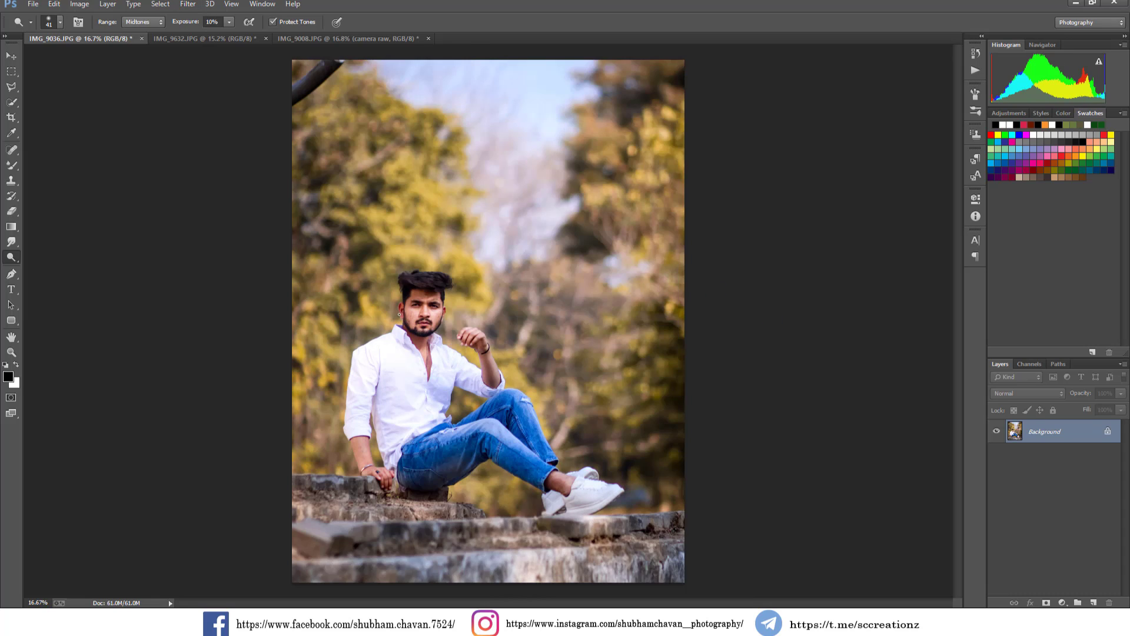
scroll(437, 309, "up", 3)
scroll(436, 309, "down", 5)
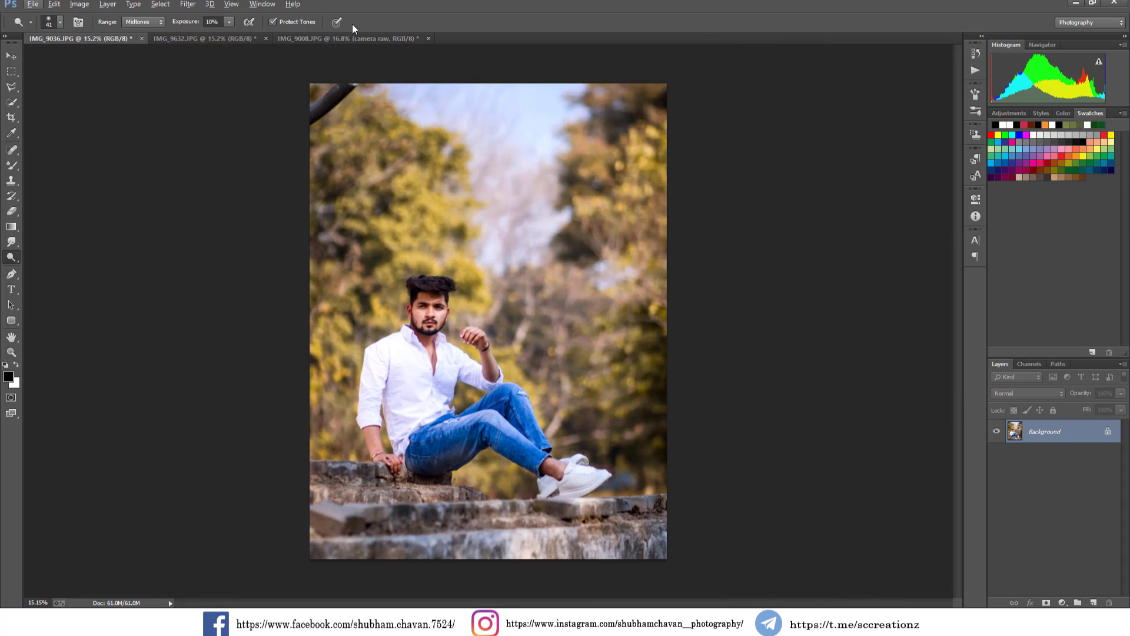
Review the graded IMG_9632.JPG and IMG_9008.JPG, checking the latter with its "camera raw" layer hidden and shown
left_click(218, 38)
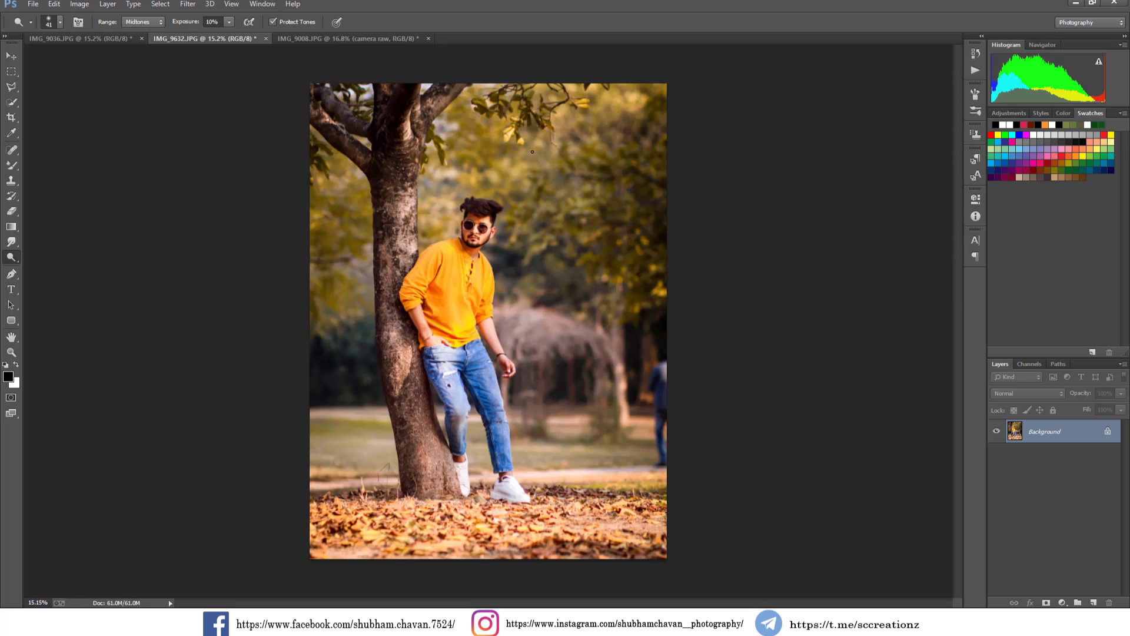
left_click(383, 38)
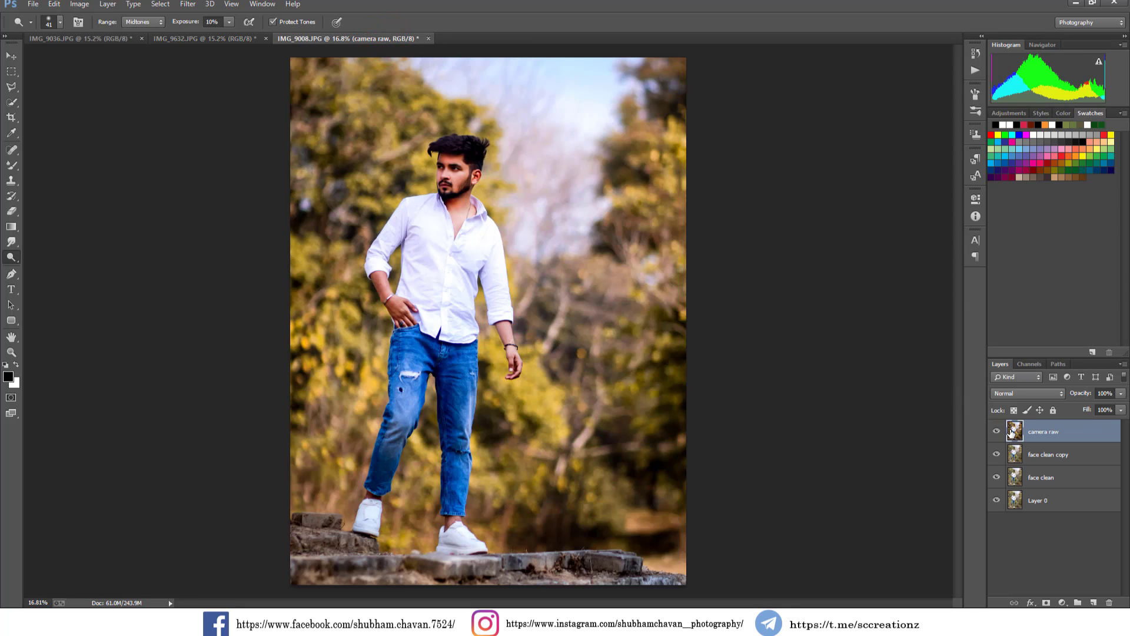
mouse_move(999, 432)
left_mouse_down()
mouse_move(999, 477)
mouse_move(991, 435)
left_mouse_up()
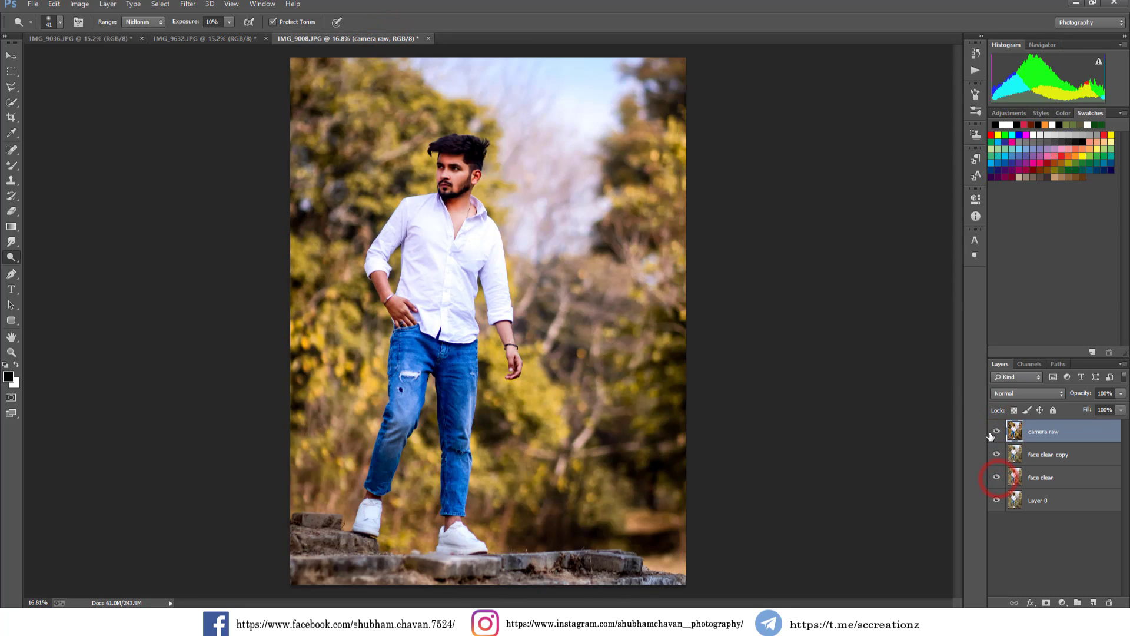